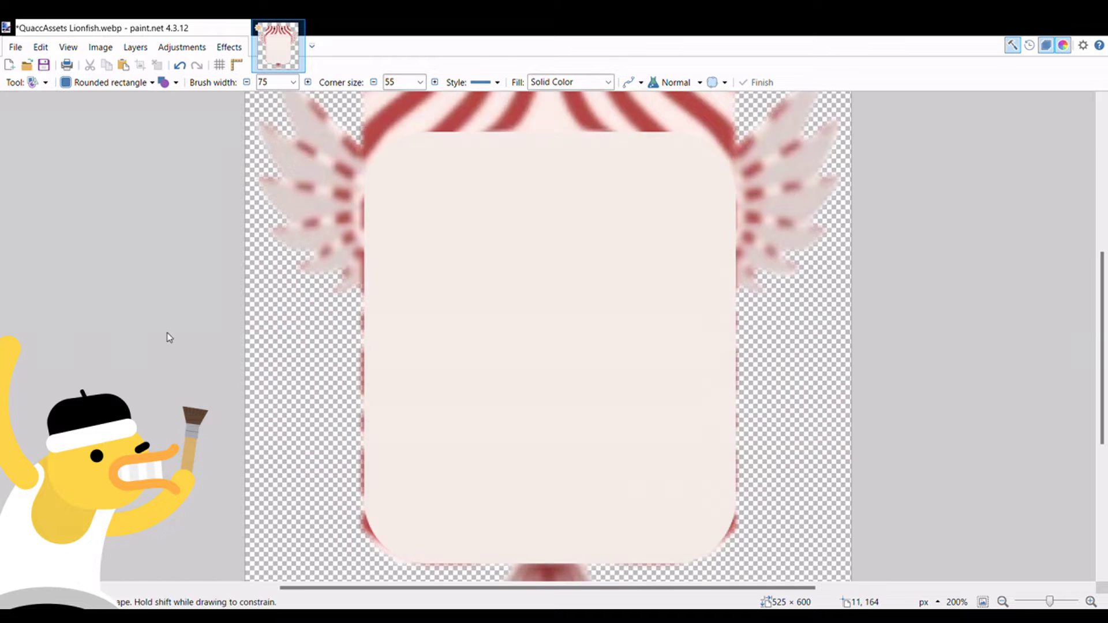
Step: Draw a solid rounded rectangle with a corner size of 55 across the full width of the pale body
scroll(749, 354, up, 2)
scroll(566, 178, left, 5)
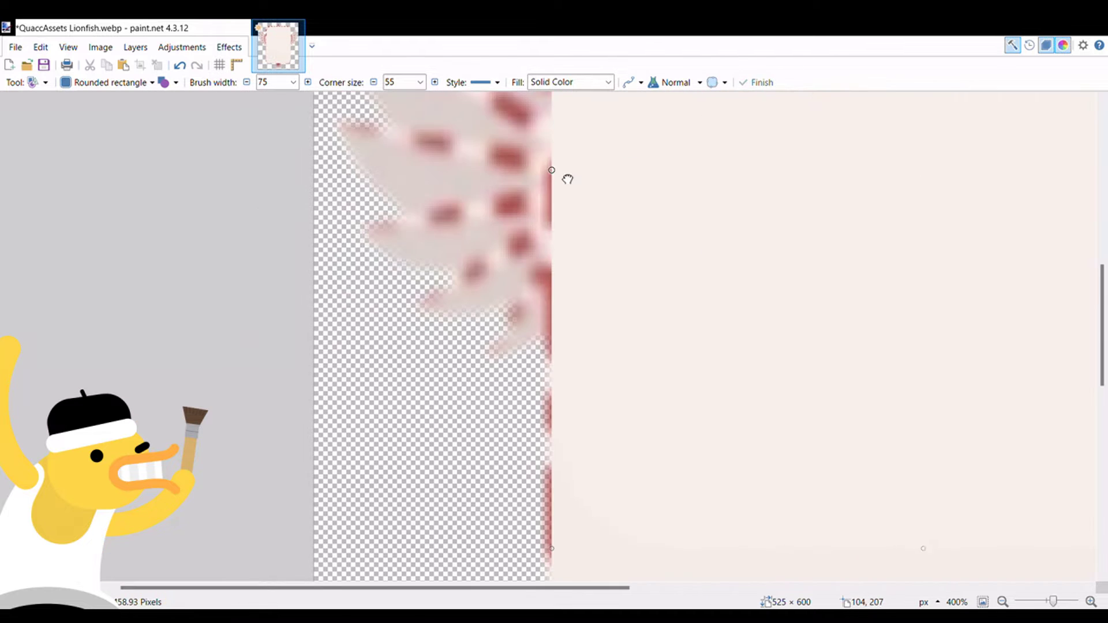
scroll(695, 435, down, 4)
Step: Add subtle curved shading to the lower body with an ellipse spanning the body's width
key(o)
scroll(588, 371, up, 3)
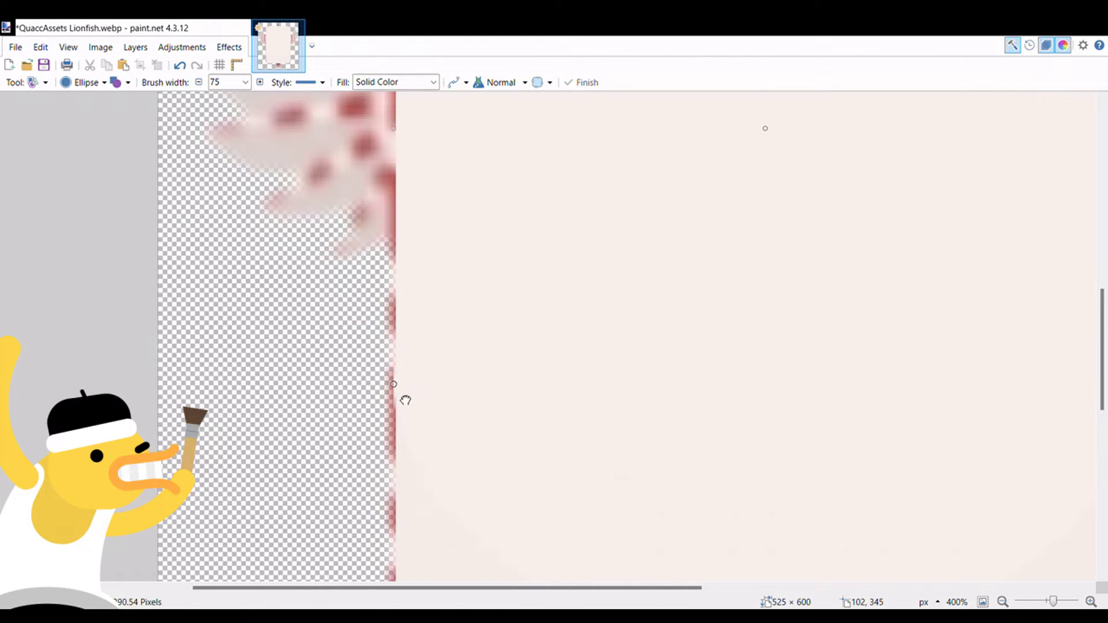
scroll(406, 401, down, 3)
key(ctrl+z)
scroll(493, 246, up, 1)
Step: Draw a grey circle on the upper-left part of the body for the first eye
key(k)
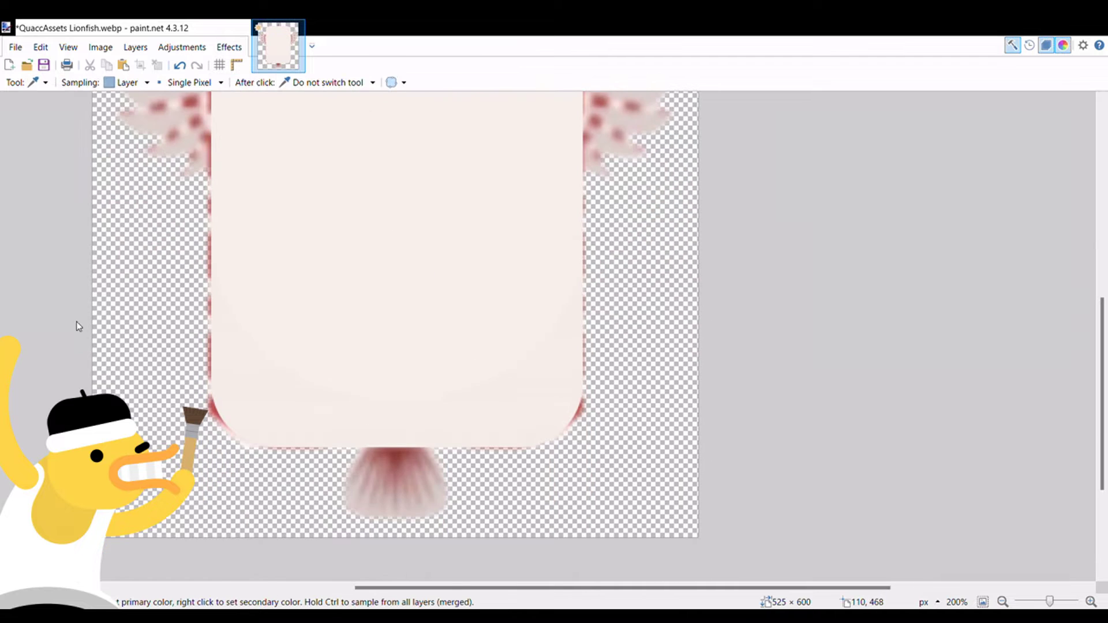
scroll(435, 563, up, 4)
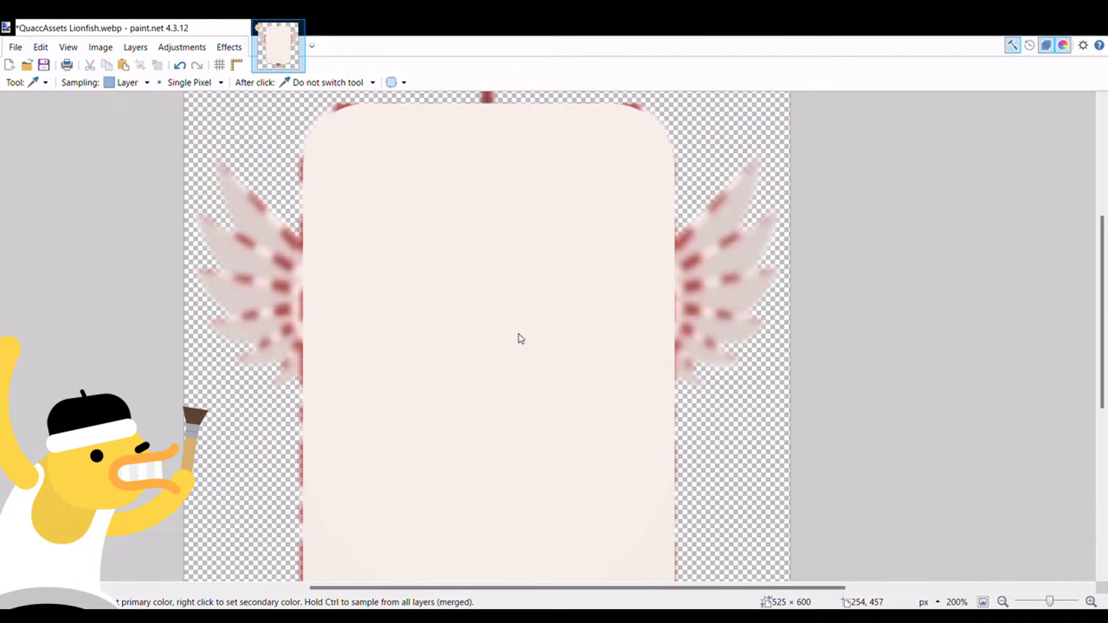
key(o)
drag(399, 156, 491, 248)
Step: Cut the grey circle into a thin upper crescent with the eraser at 75 width and 100% hardness
key(e)
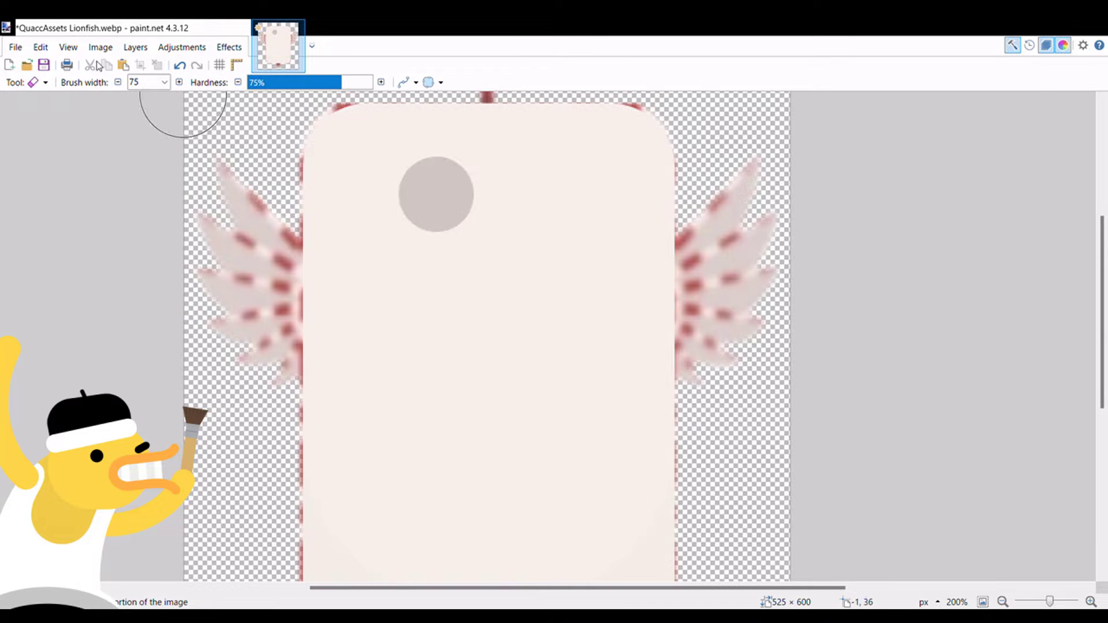
drag(439, 197, 614, 322)
key(ctrl+z)
scroll(455, 217, down, 1)
scroll(455, 217, up, 2)
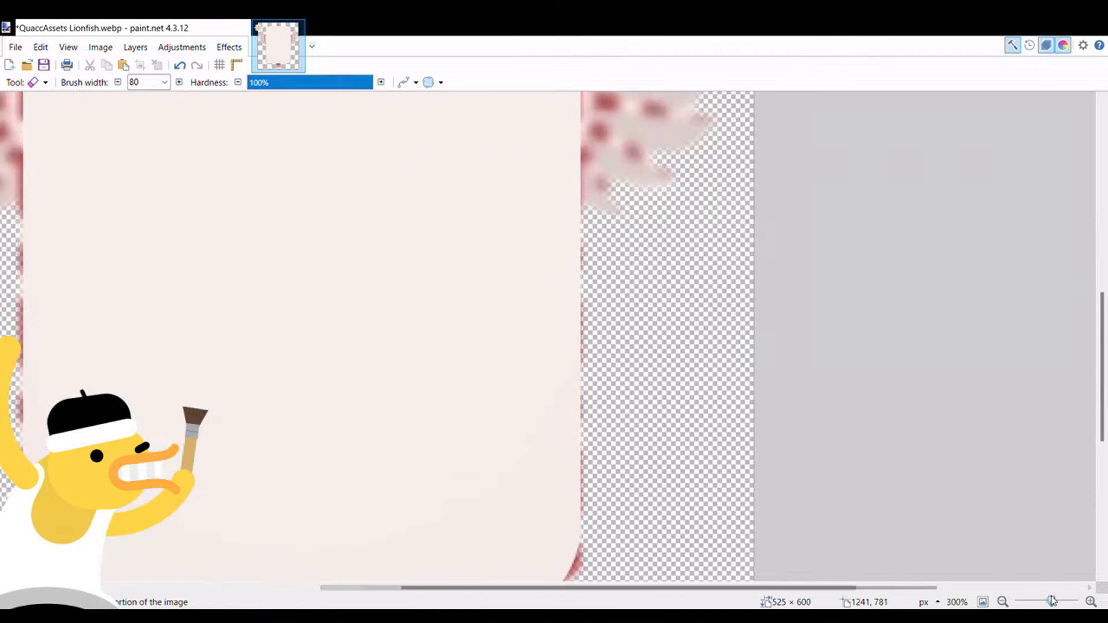
scroll(519, 297, down, 2)
click(1048, 602)
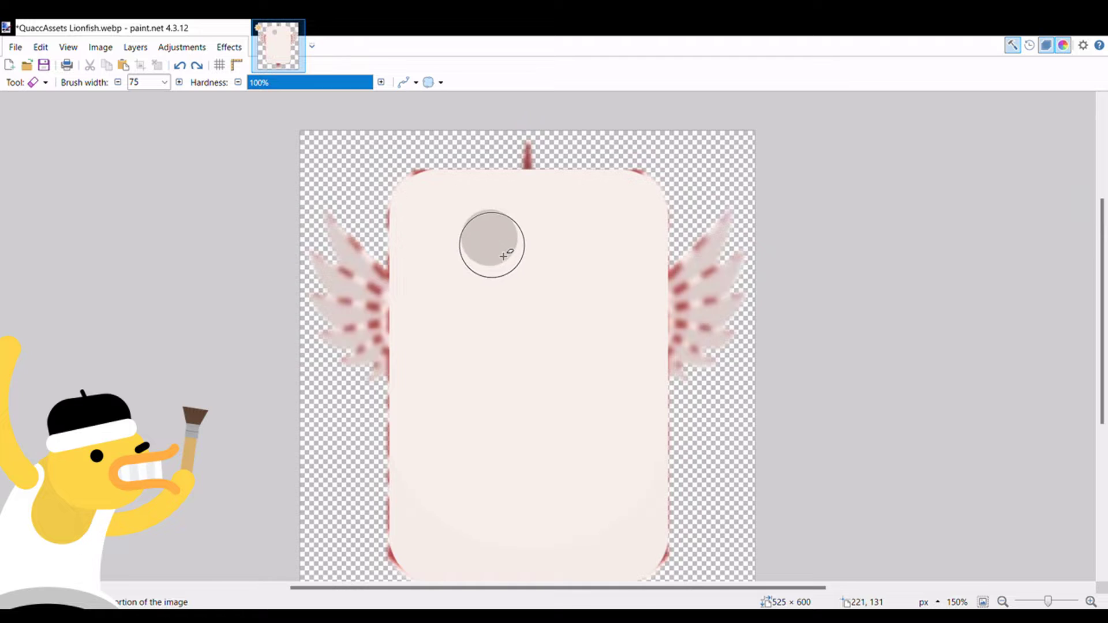
click(491, 244)
Step: Draw a small solid black circle beneath the grey crescent as the pupil
scroll(492, 244, up, 1)
key(o)
scroll(439, 220, up, 1)
drag(411, 194, 453, 235)
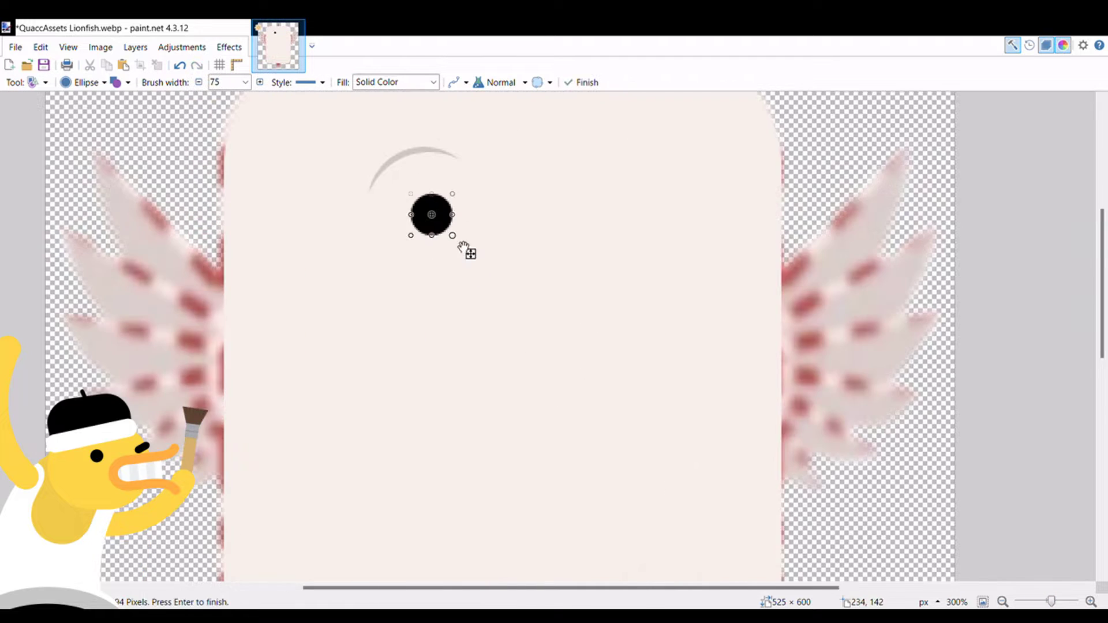
key(Return)
drag(1051, 602, 1050, 602)
Step: Sample the crescent's grey and draw a slightly larger grey circle around the black pupil
key(o)
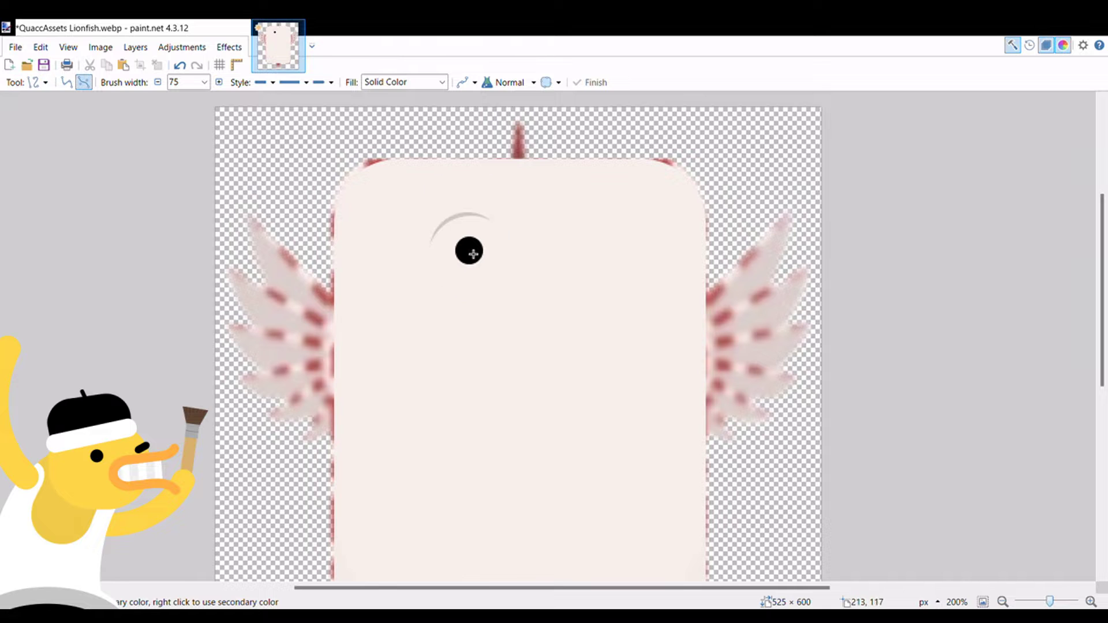
key(o)
scroll(475, 246, up, 1)
key(k)
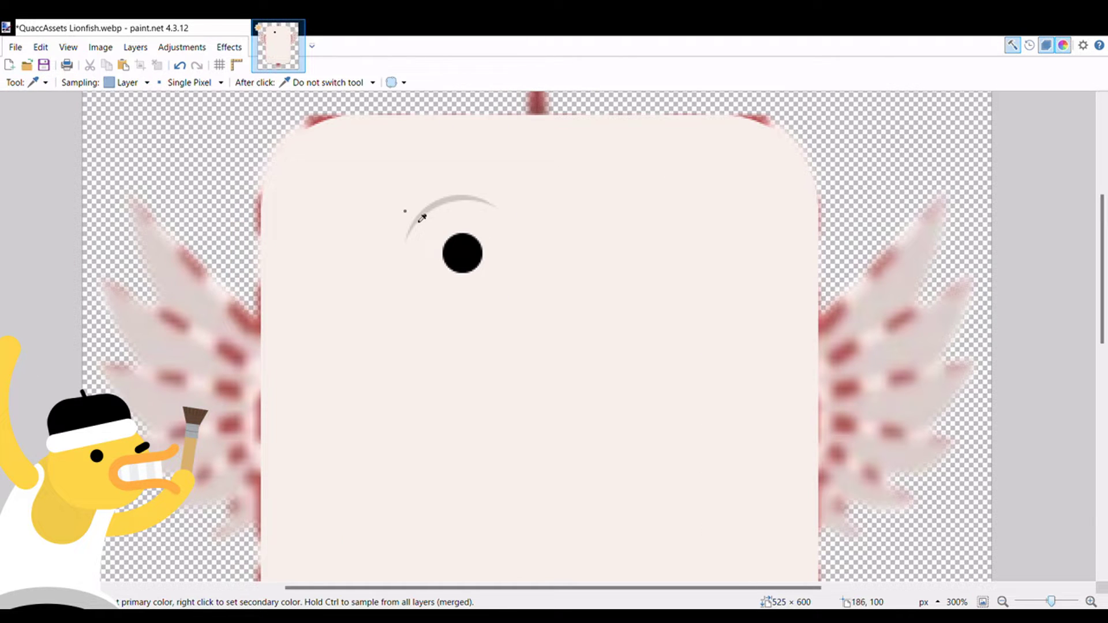
click(421, 214)
key(o)
drag(434, 226, 490, 280)
Step: Cut the grey circle around the pupil into a thin lower crescent with the eraser at 40 width
key(e)
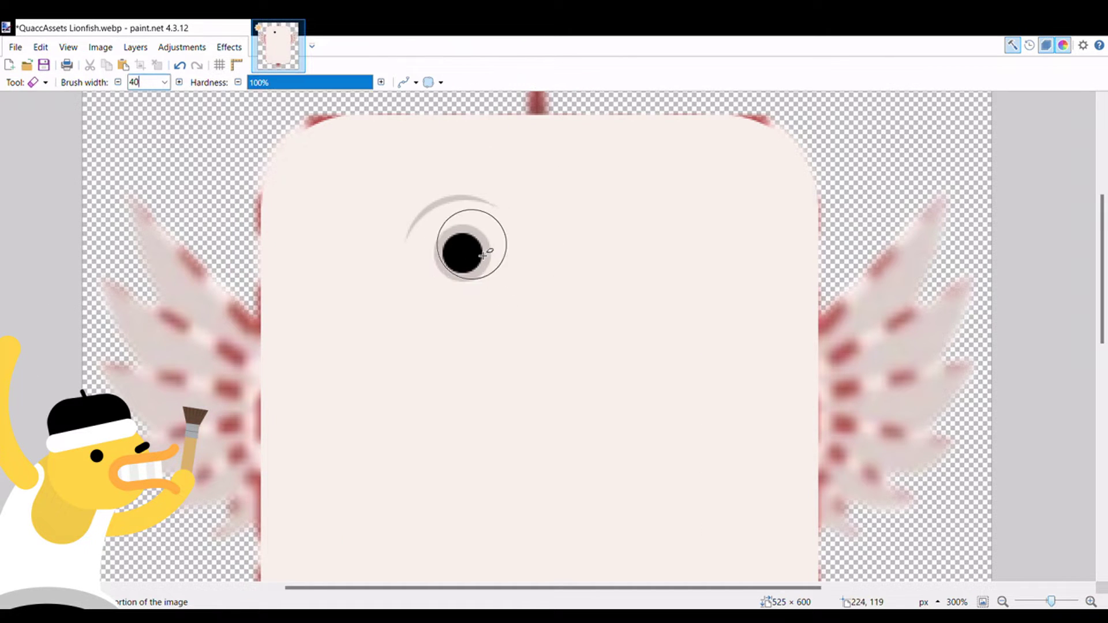
scroll(483, 254, down, 5)
key(m)
key(e)
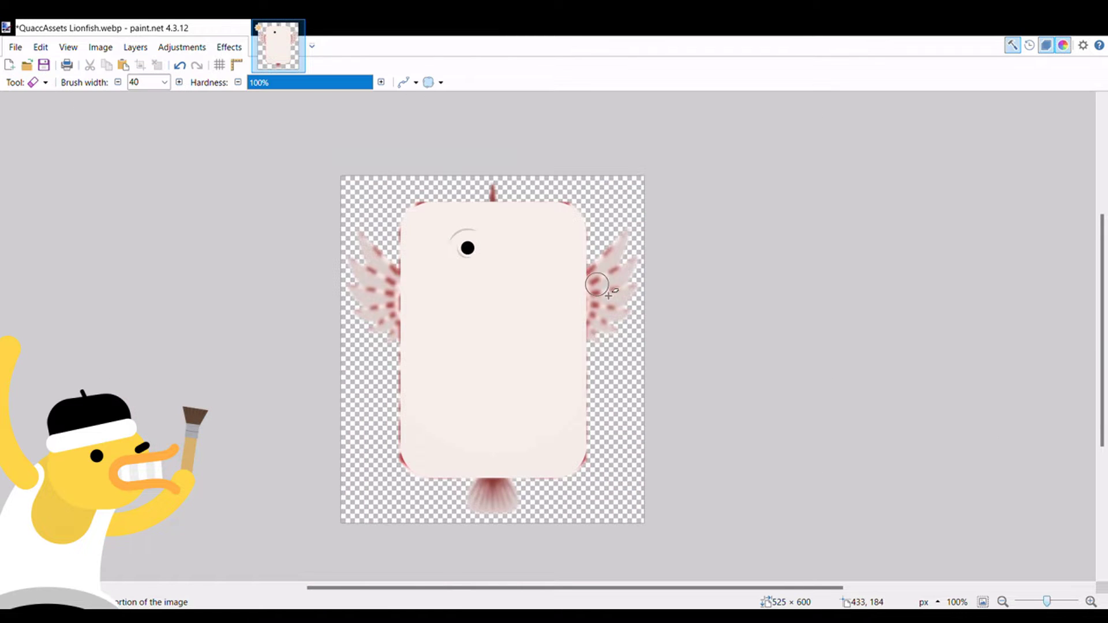
scroll(597, 284, up, 2)
key(m)
click(1042, 604)
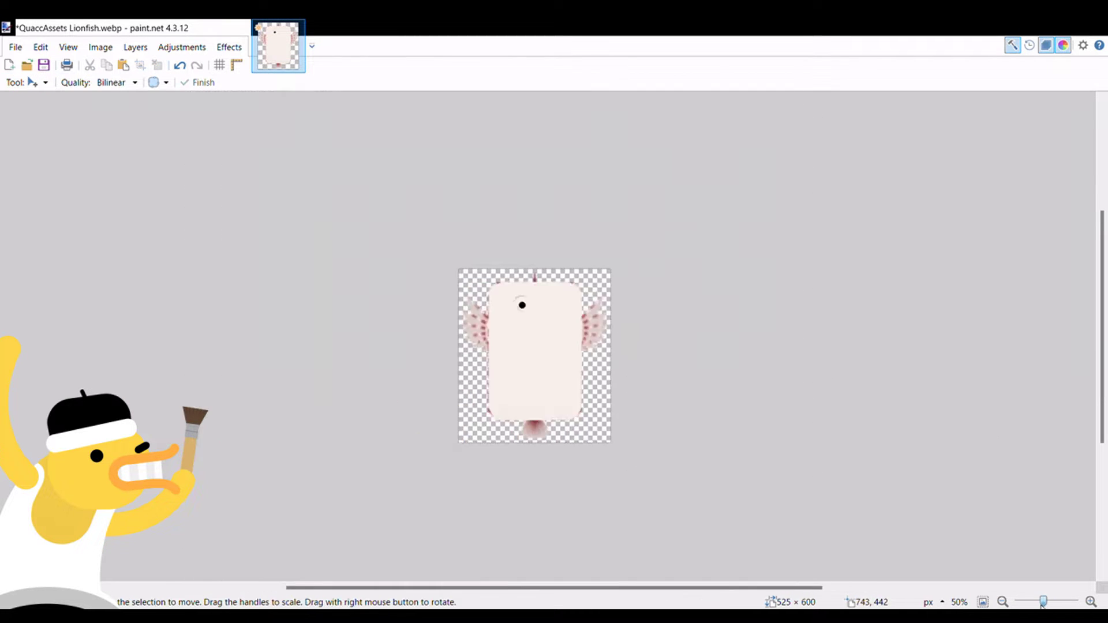
Step: Draw a dark red curved line 20 wide, arching from the pupil over the upper body
scroll(960, 334, up, 3)
key(k)
key(o)
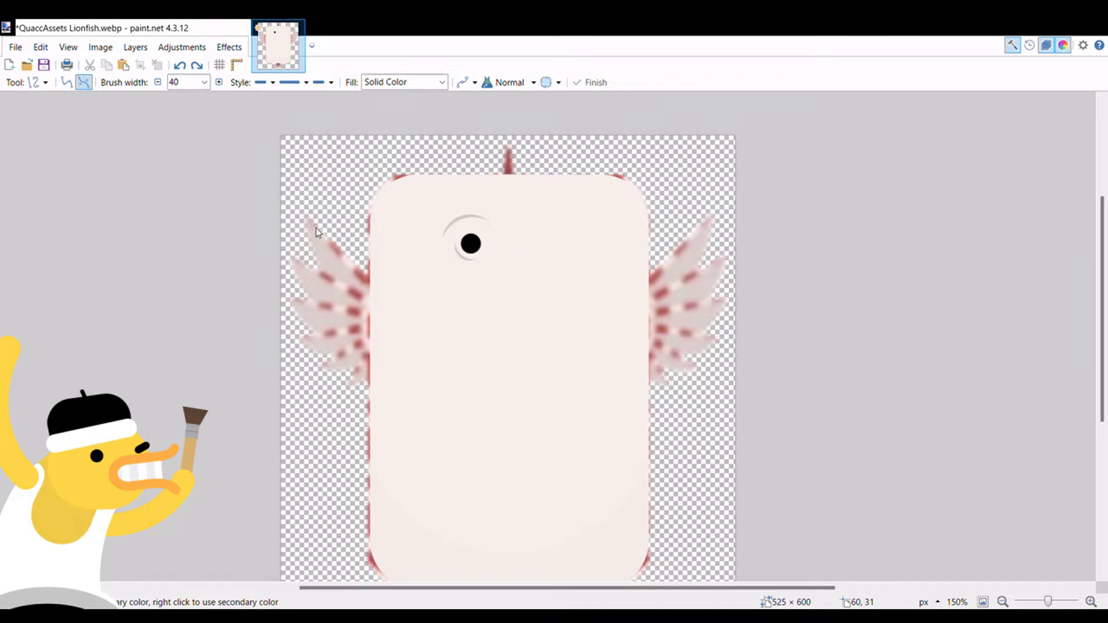
mouse_move(541, 224)
mouse_down()
mouse_move(569, 247)
mouse_move(545, 218)
mouse_move(565, 234)
mouse_up()
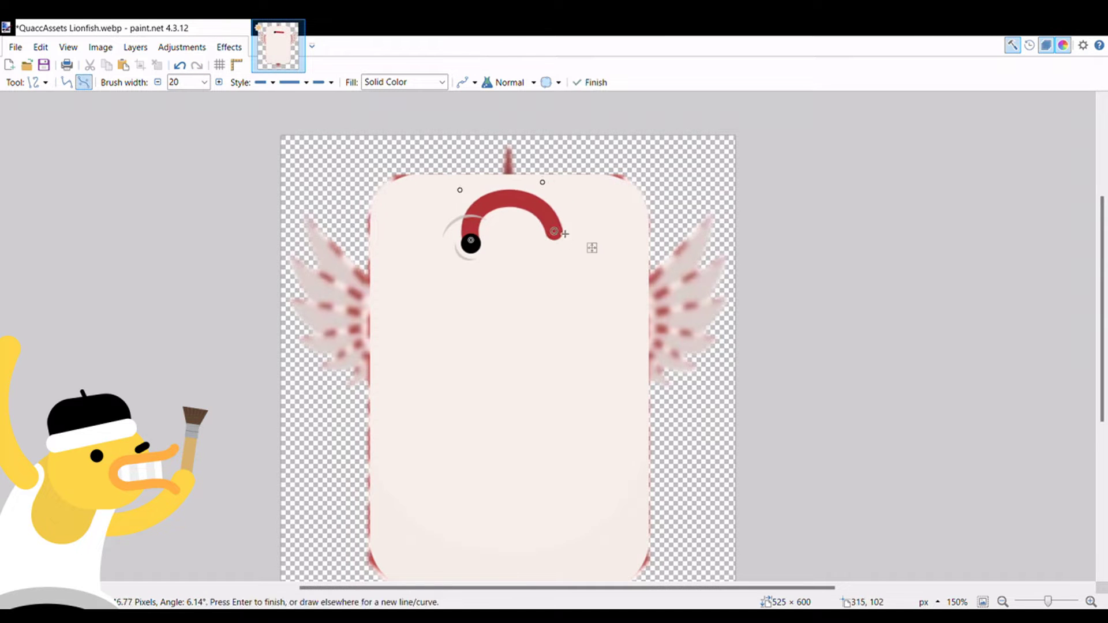
key(Return)
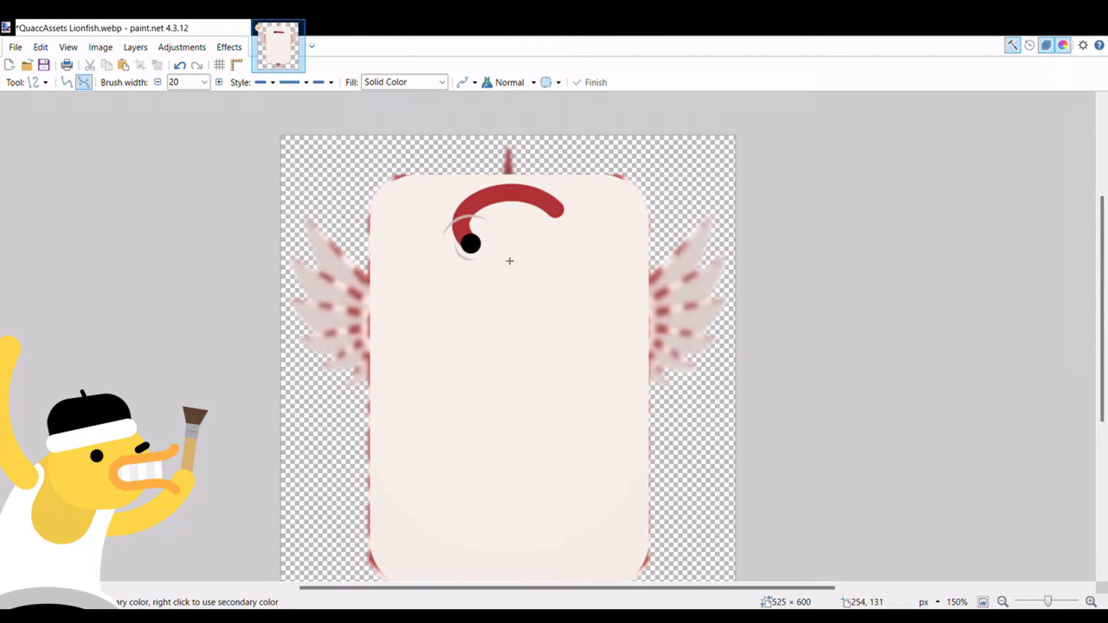
scroll(508, 258, up, 1)
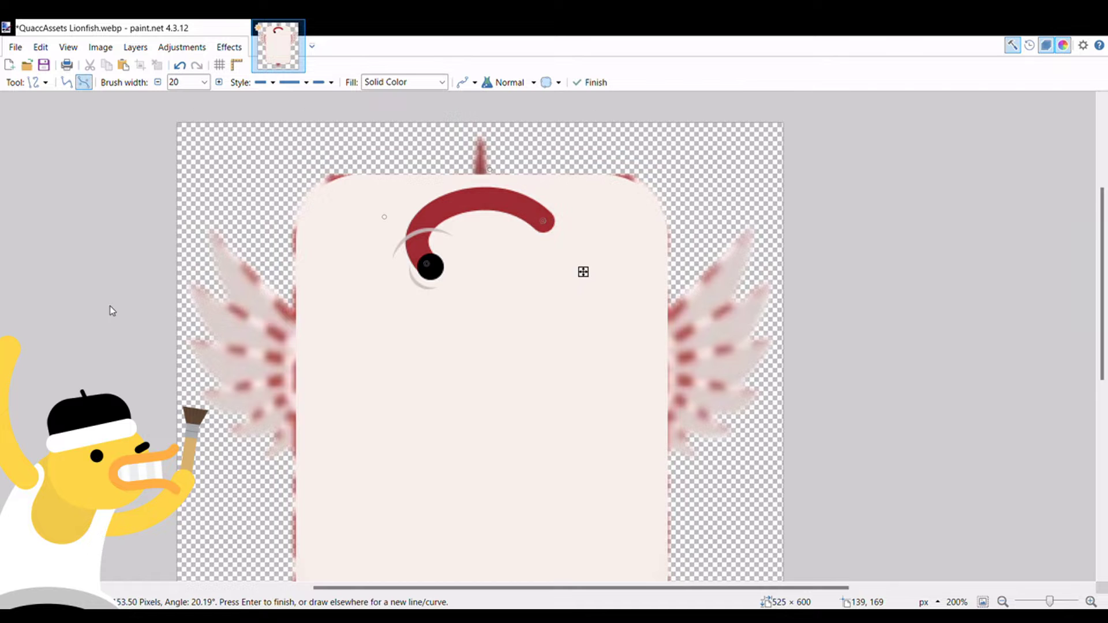
Step: Try to add another curve along the inside of the red arc
drag(529, 243, 485, 238)
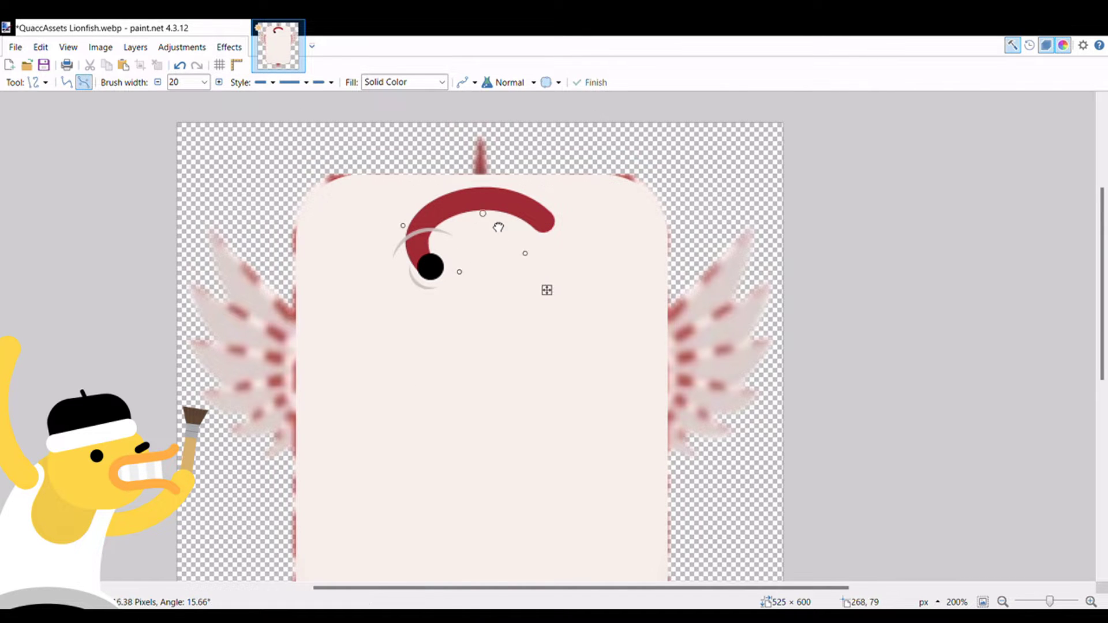
drag(1050, 603, 1052, 603)
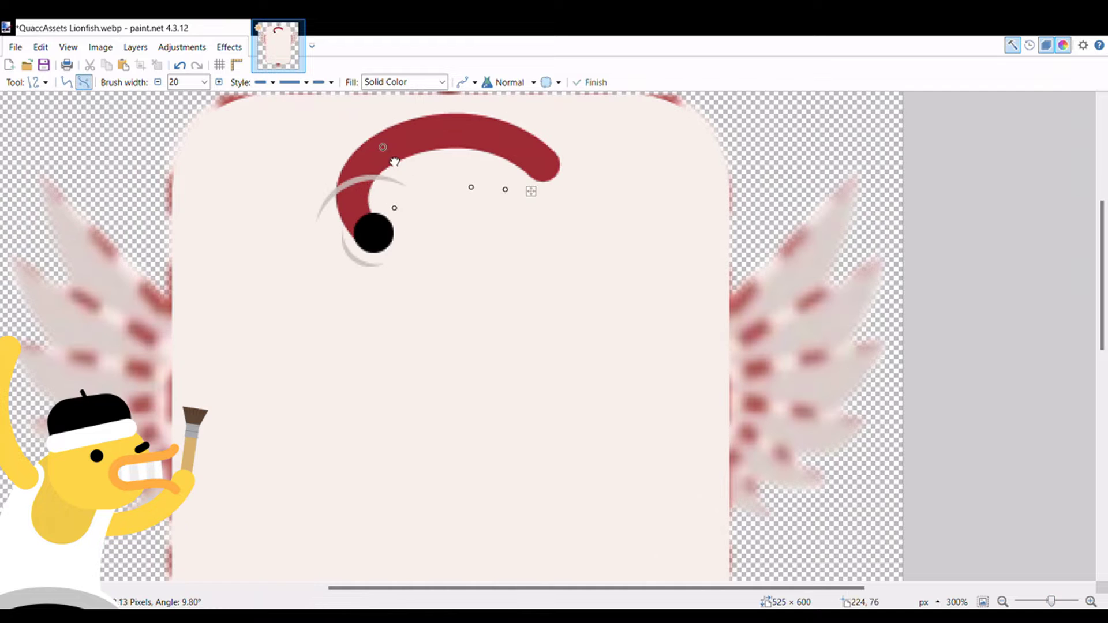
key(ctrl+z)
scroll(529, 192, down, 5)
scroll(539, 262, up, 5)
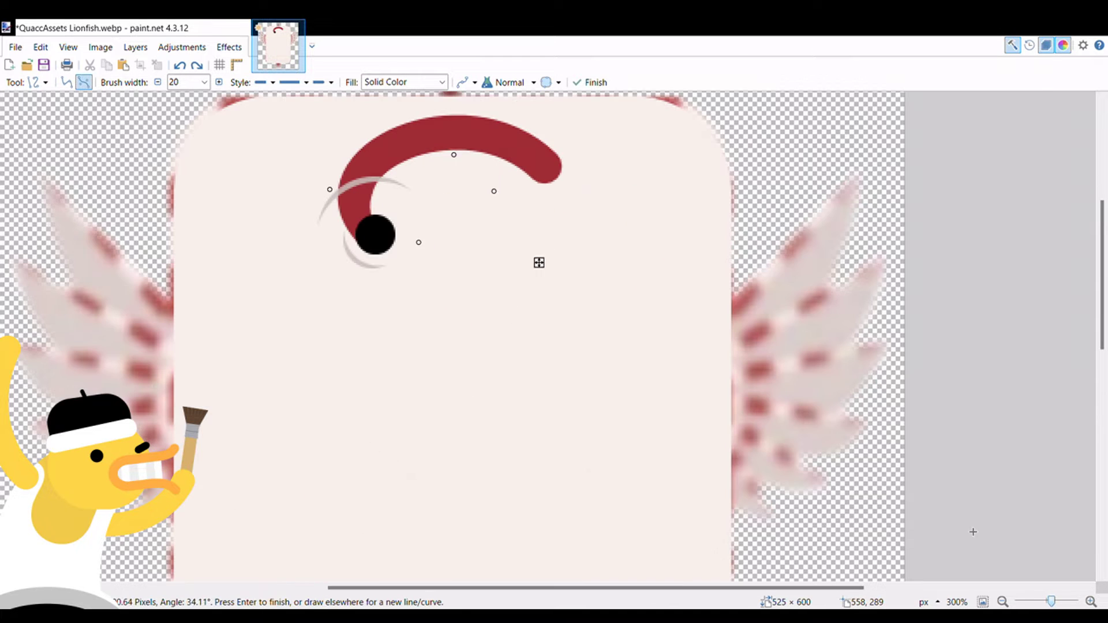
Step: Try to isolate the part of the grey crescent that crosses the red arc with a freehand selection
key(s)
drag(344, 179, 370, 201)
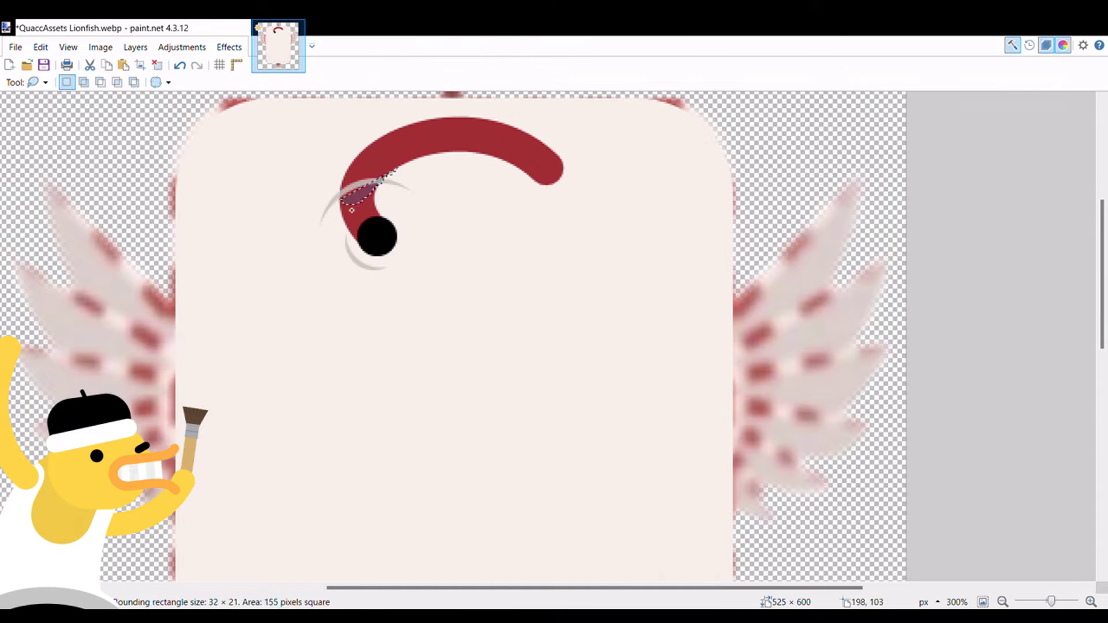
key(m)
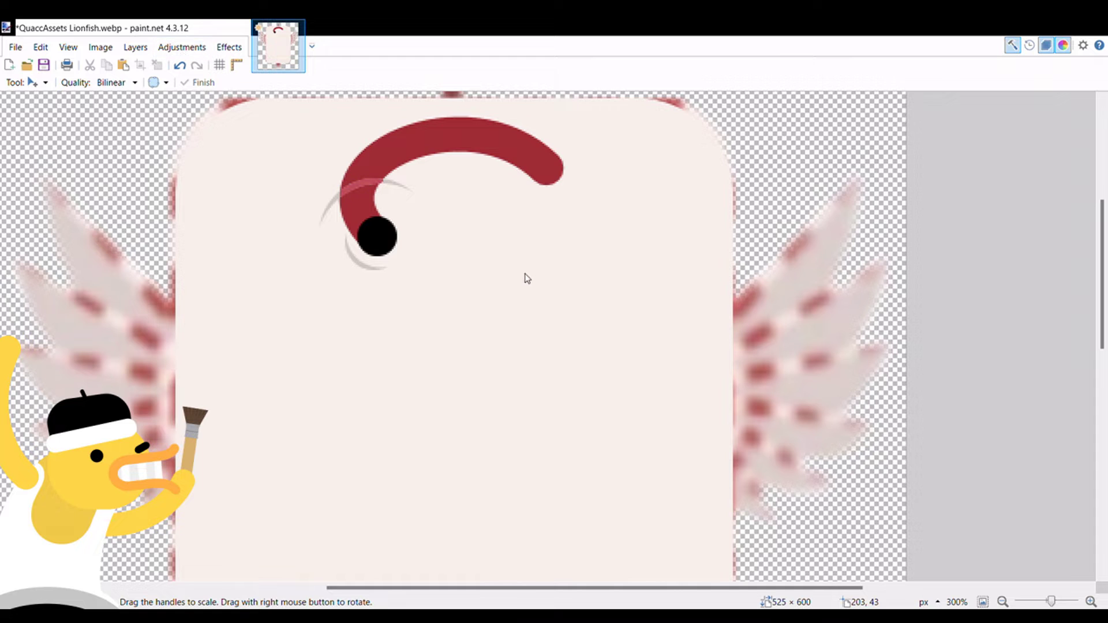
key(e)
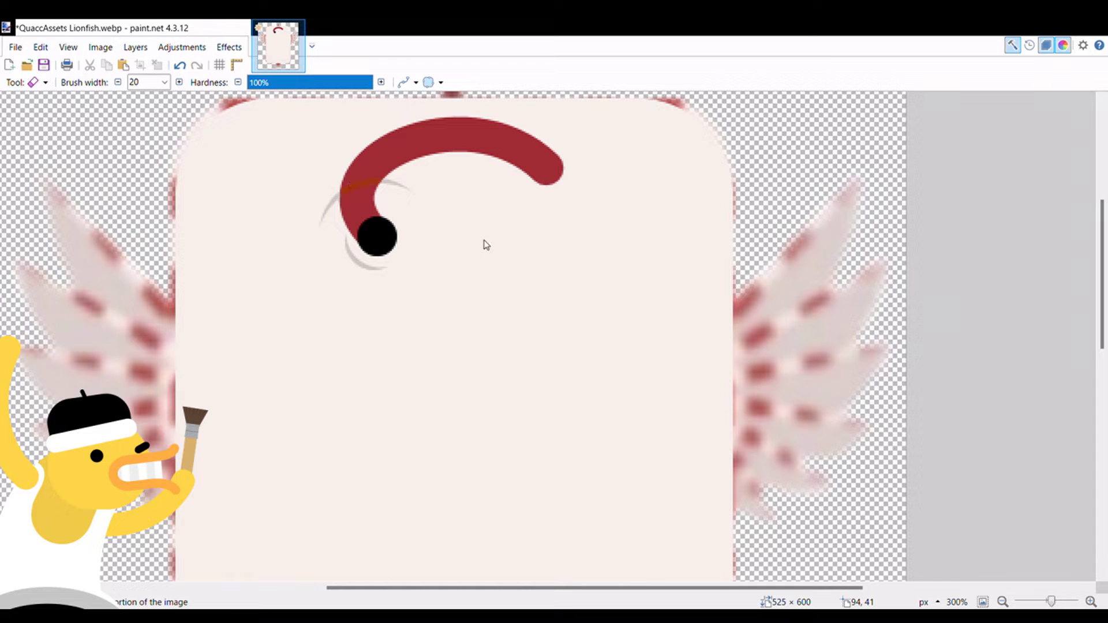
scroll(799, 458, down, 2)
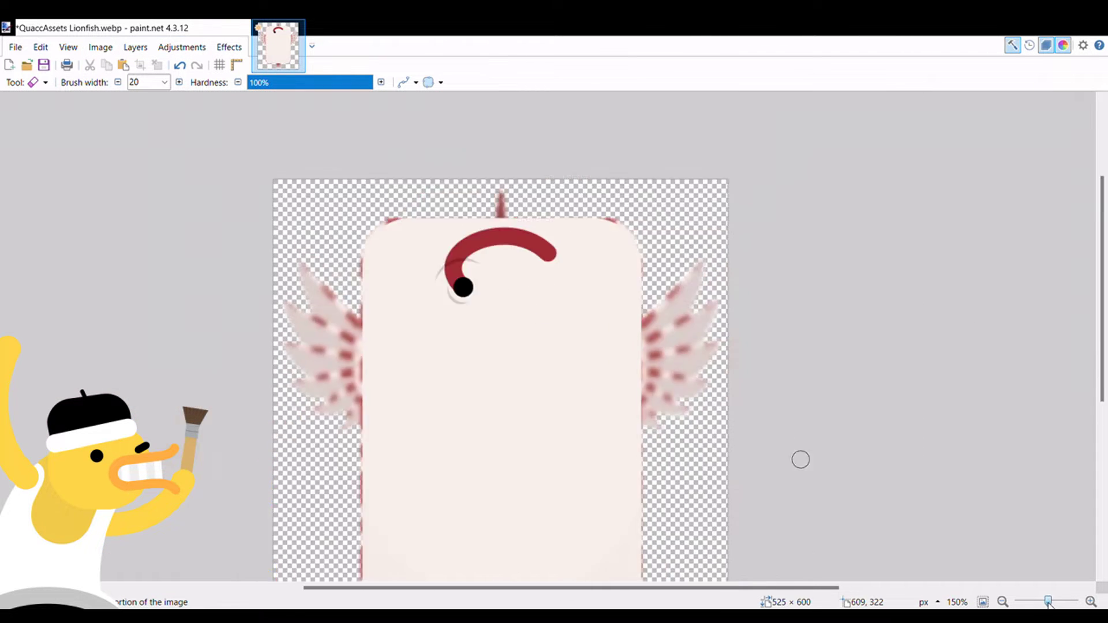
scroll(718, 421, down, 1)
scroll(717, 421, up, 2)
key(ctrl+z)
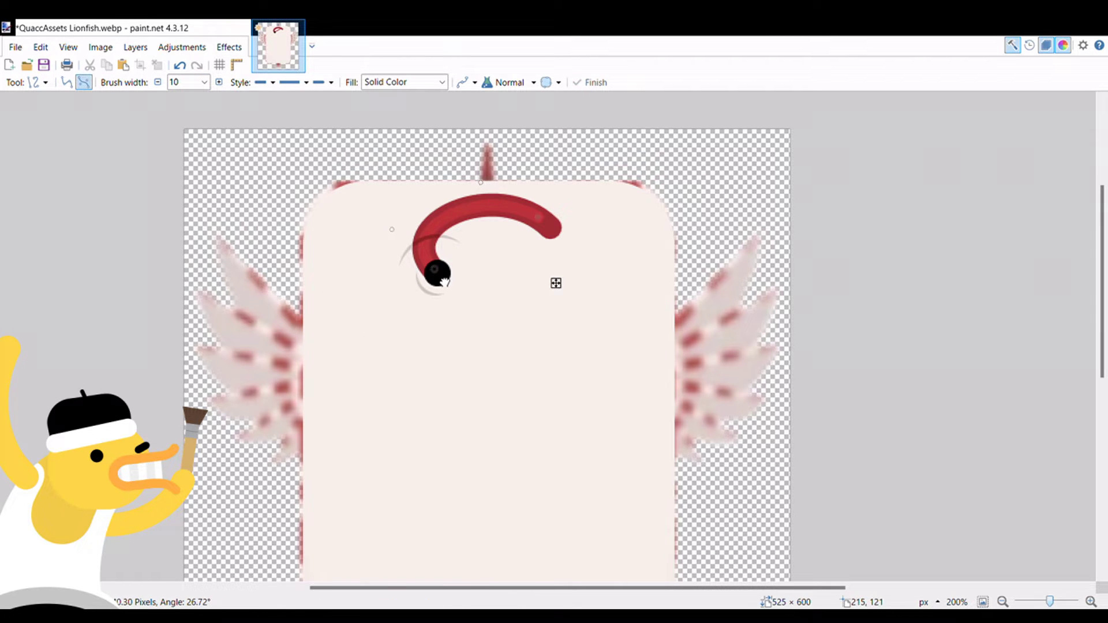
Step: Trim the red arc's free end with an ellipse and erase the old upper crescent using a 10-wide eraser
key(Return)
key(o)
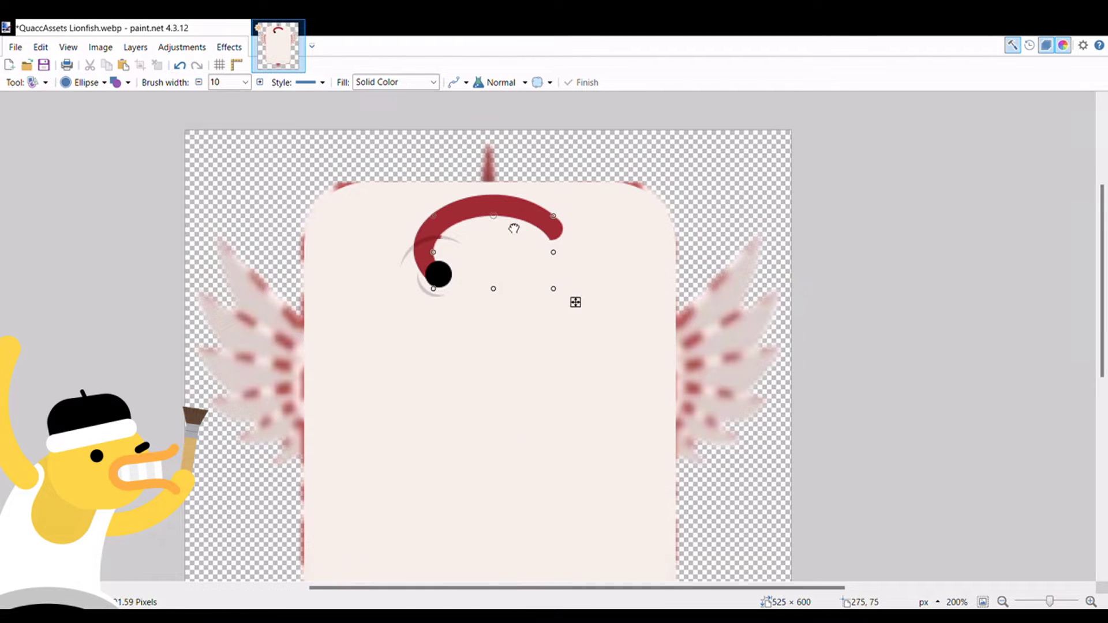
key(e)
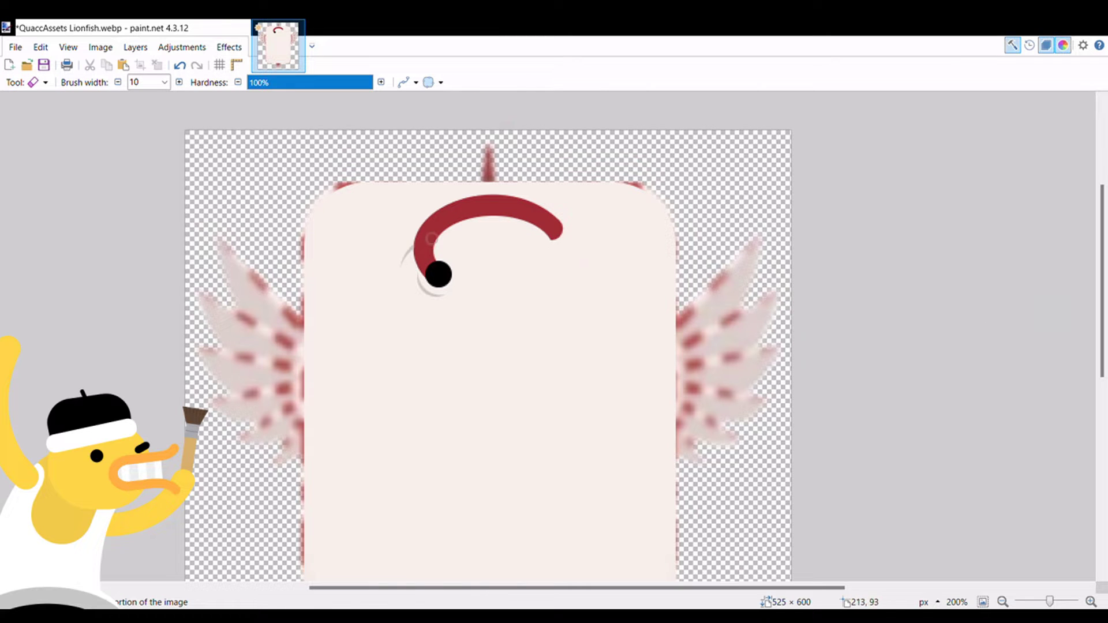
key(ctrl+z)
key(ctrl+z)
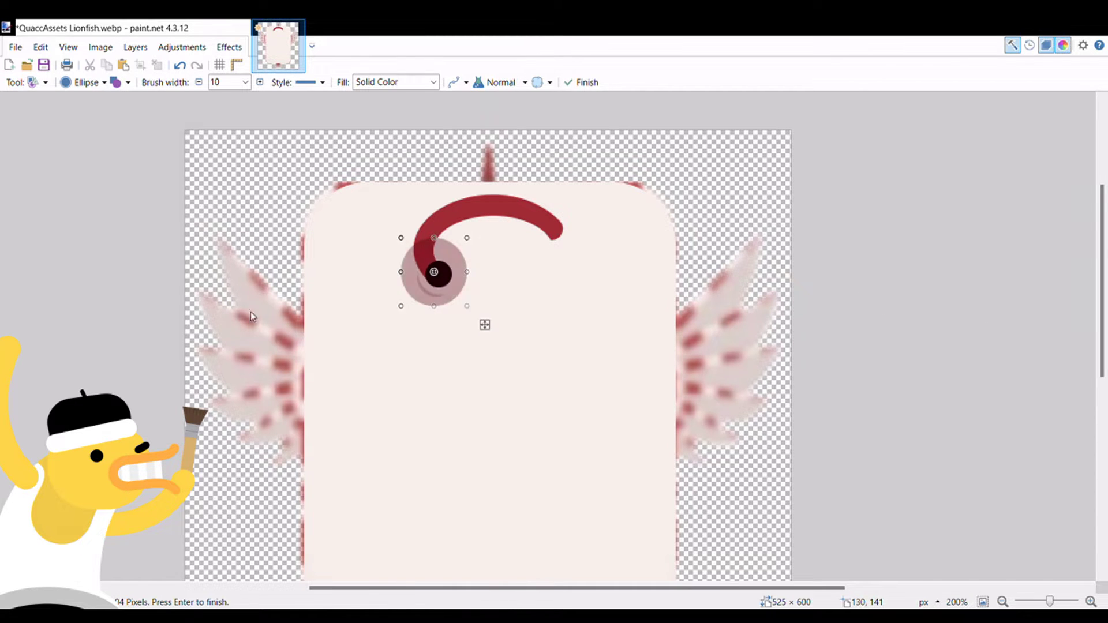
Step: Replace the reddish circle around the eye with a translucent grey circle
key(ctrl+z)
key(ctrl+z)
key(ctrl+z)
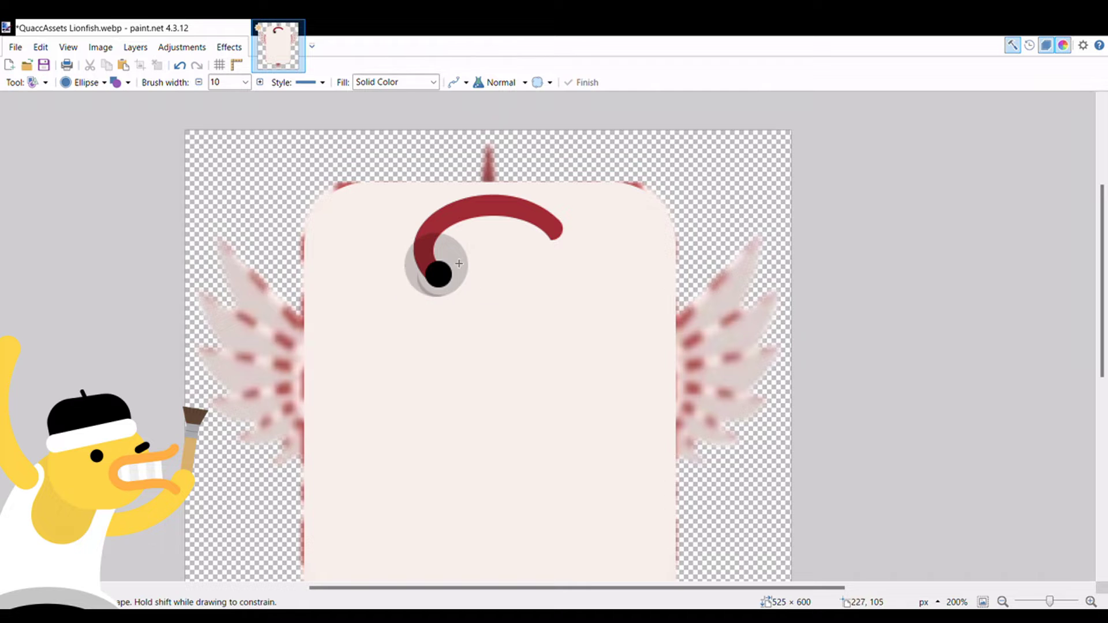
Step: Cut the translucent grey circle into a thin upper crescent with the eraser at 100% hardness
key(e)
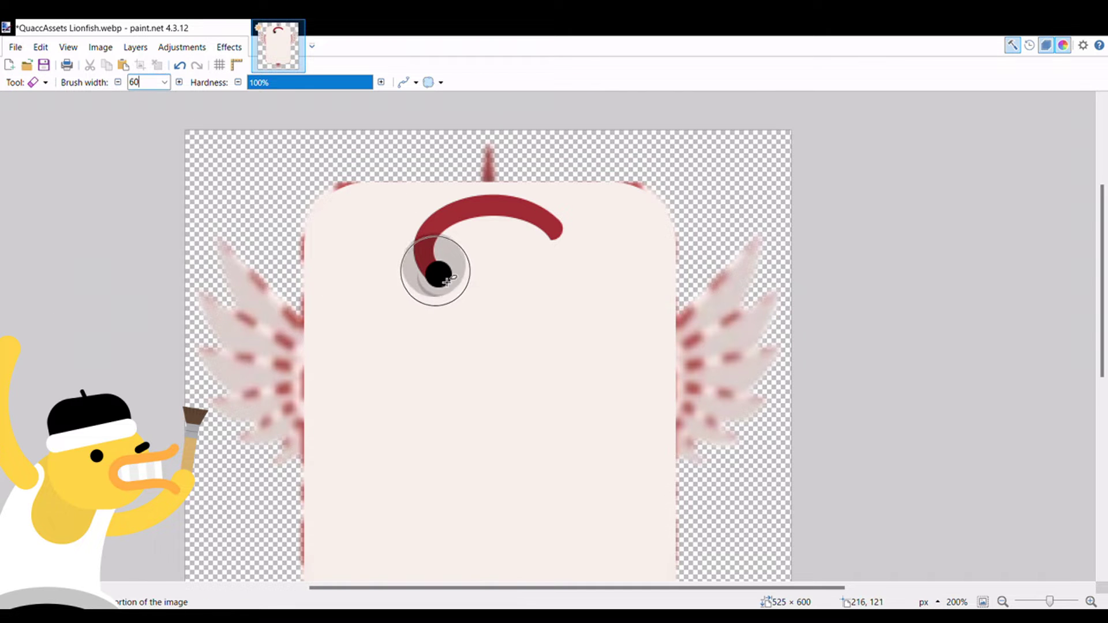
ctrl+scroll(447, 282, down, 2)
key(ctrl+z)
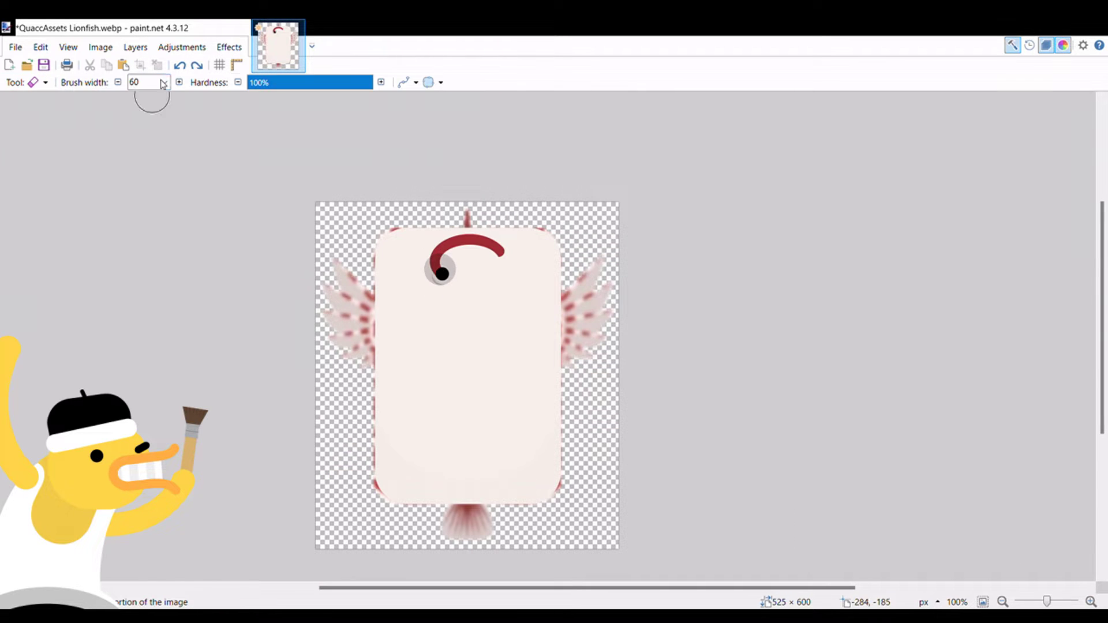
key(ctrl+y)
ctrl+scroll(456, 323, up, 2)
key(ctrl+y)
key(ctrl+y)
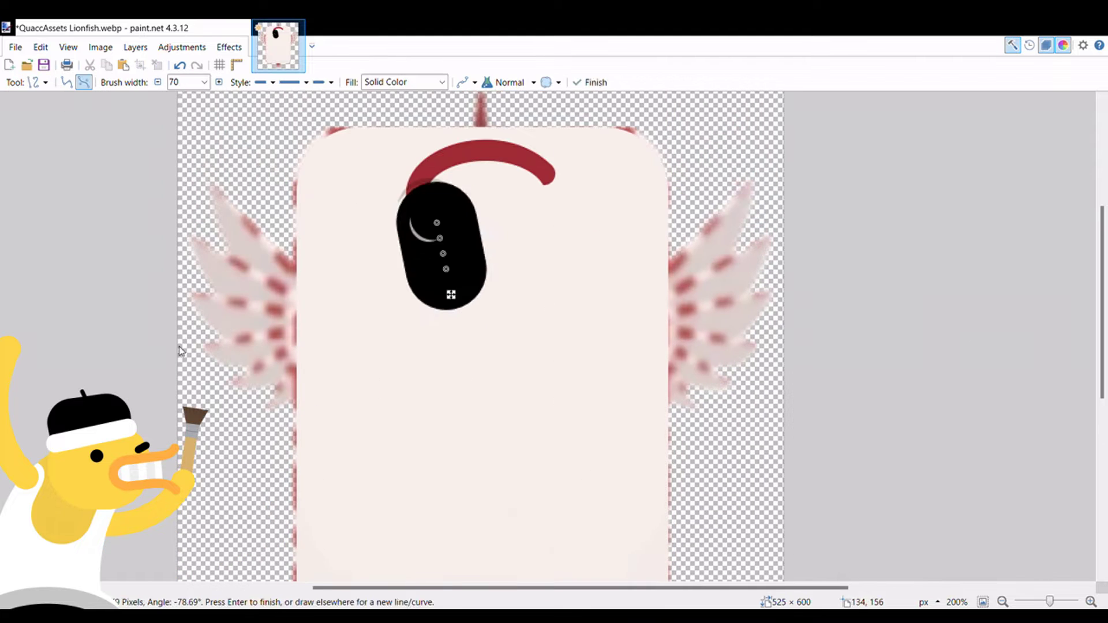
Step: Draw a dark red curve 15 wide below the pupil, ending in a tapered point
drag(462, 264, 429, 244)
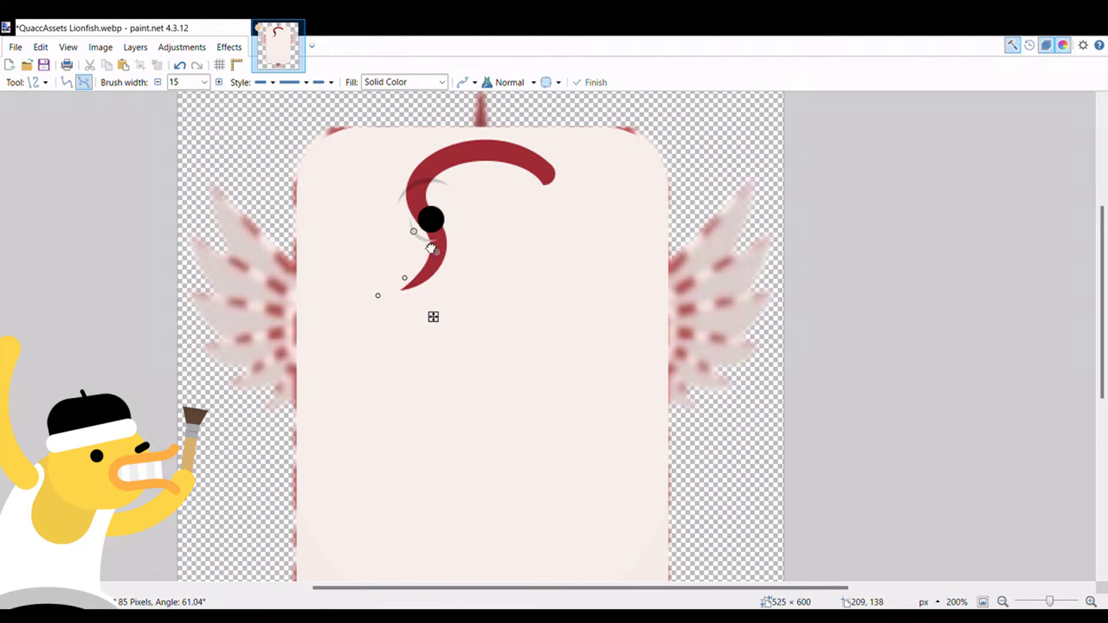
key(b)
ctrl+scroll(408, 304, down, 2)
ctrl+scroll(959, 302, up, 3)
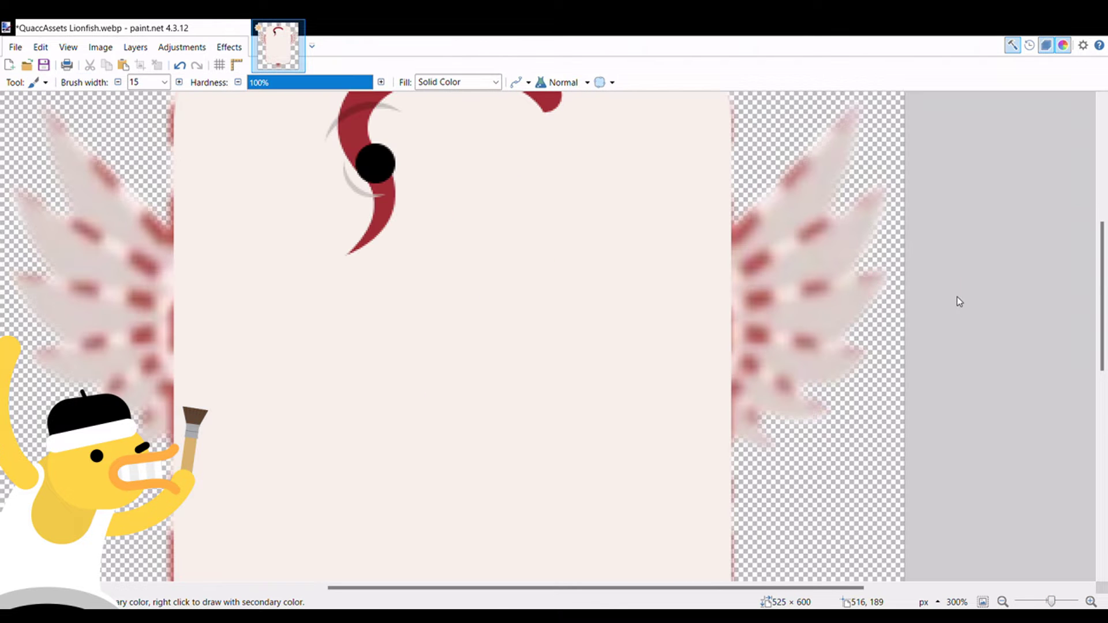
Step: Erase the thin grey crescent below the pupil
key(e)
key(ctrl+z)
key(o)
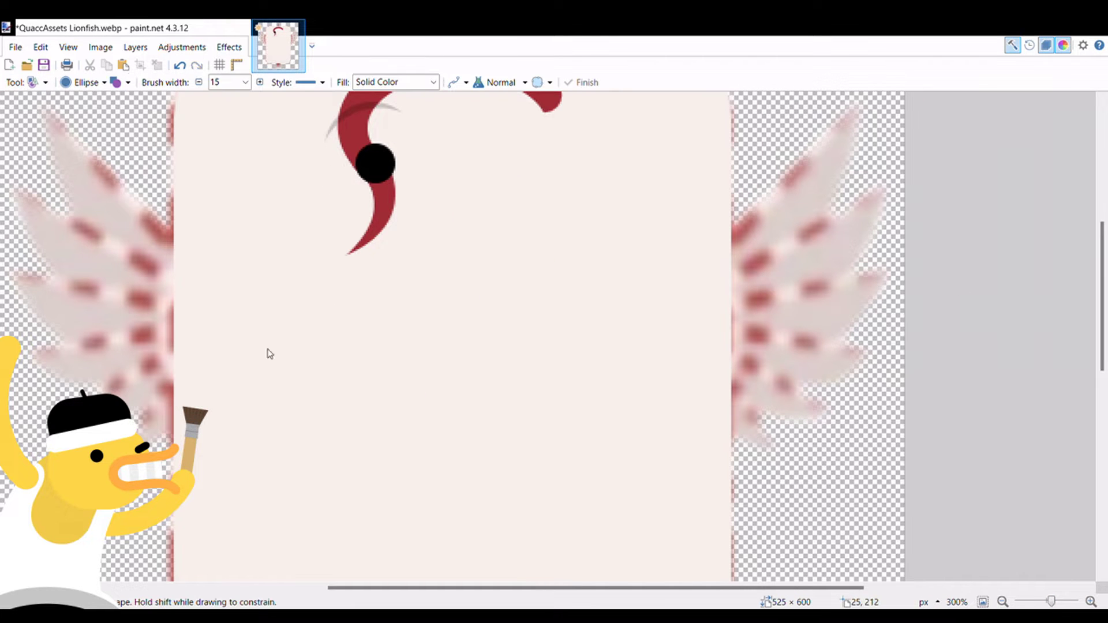
Step: Draw a translucent grey circle around the pupil and erase it down to a thin crescent below it, with the eraser 50 wide
drag(342, 134, 406, 196)
key(e)
scroll(426, 296, up, 3)
double_click(144, 82)
text(70)
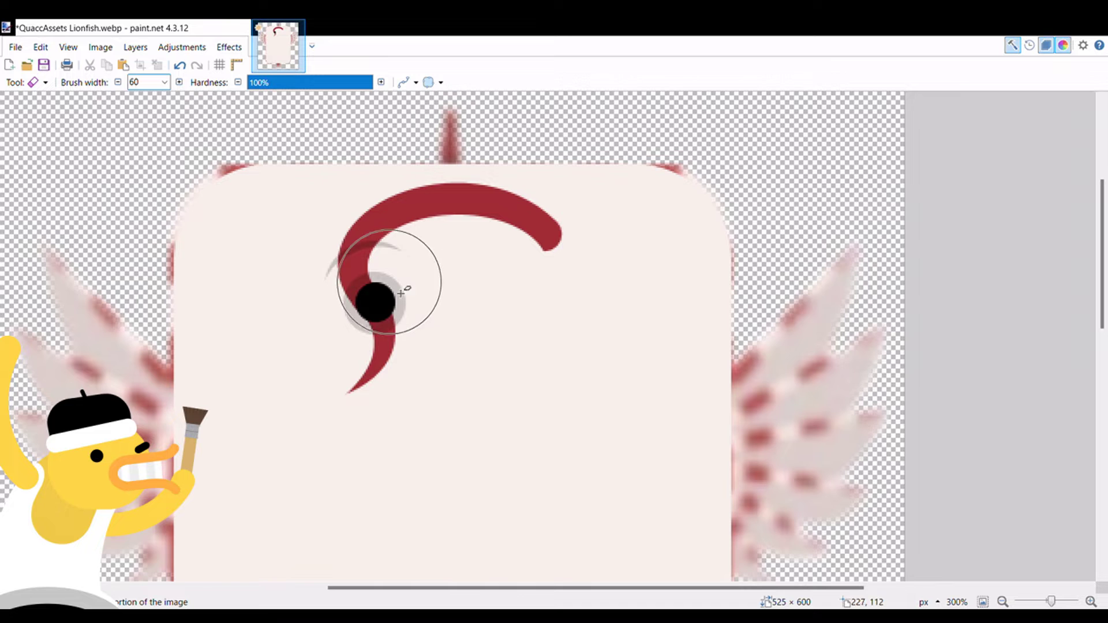
key(bracketleft)
ctrl+scroll(427, 297, down, 1)
key(bracketleft)
ctrl+scroll(433, 306, down, 2)
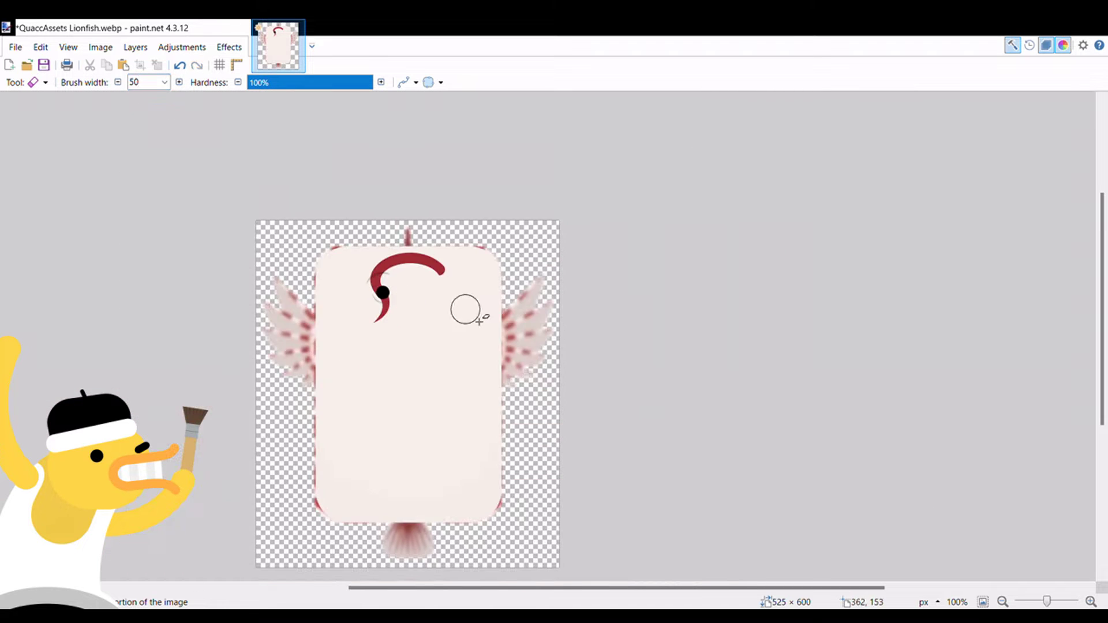
Step: Draw a small translucent grey circle at the red curve's lower tip and cut it into a thin crescent with a 40-wide eraser
ctrl+scroll(465, 310, up, 1)
key(o)
mouse_move(457, 303)
mouse_down()
mouse_move(483, 332)
mouse_move(515, 317)
mouse_up()
key(e)
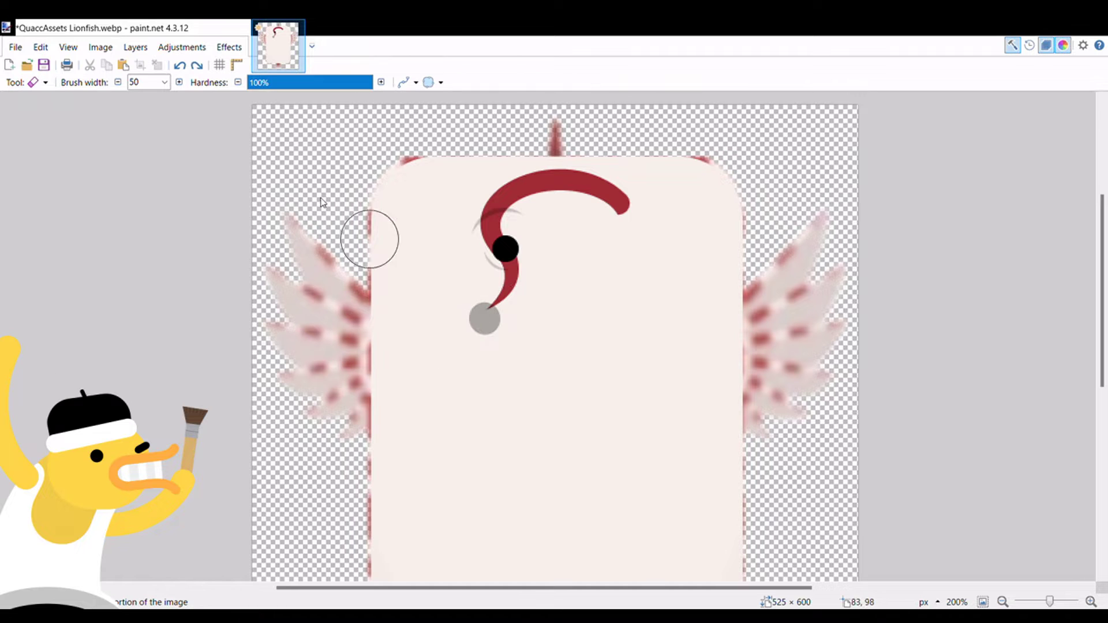
ctrl+scroll(499, 311, down, 1)
key(ctrl+z)
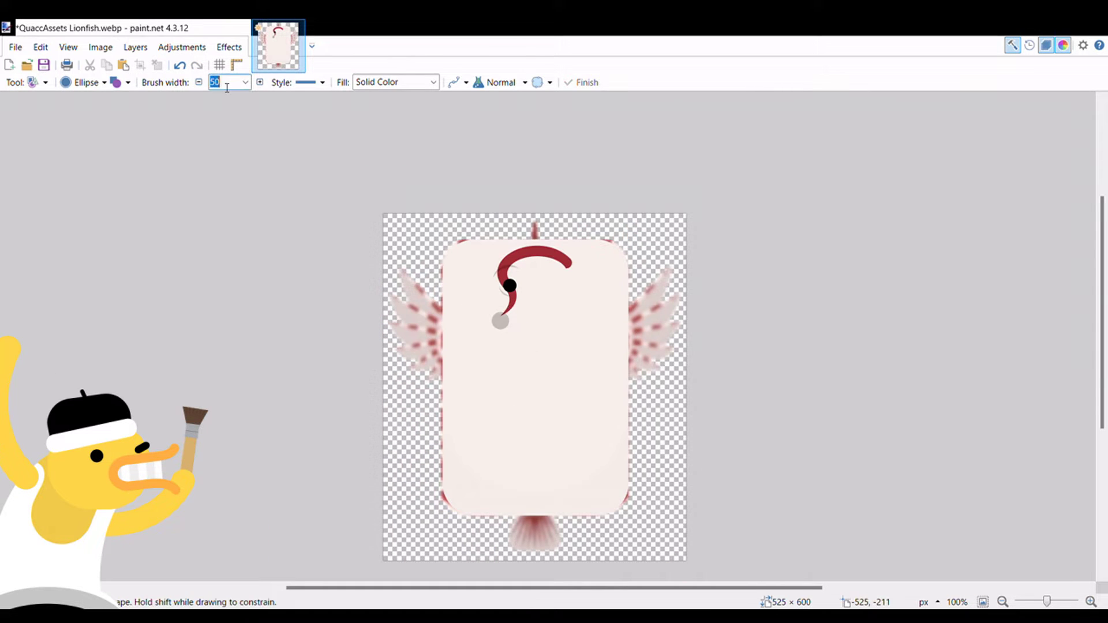
key(e)
ctrl+scroll(505, 320, up, 1)
ctrl+scroll(435, 277, down, 1)
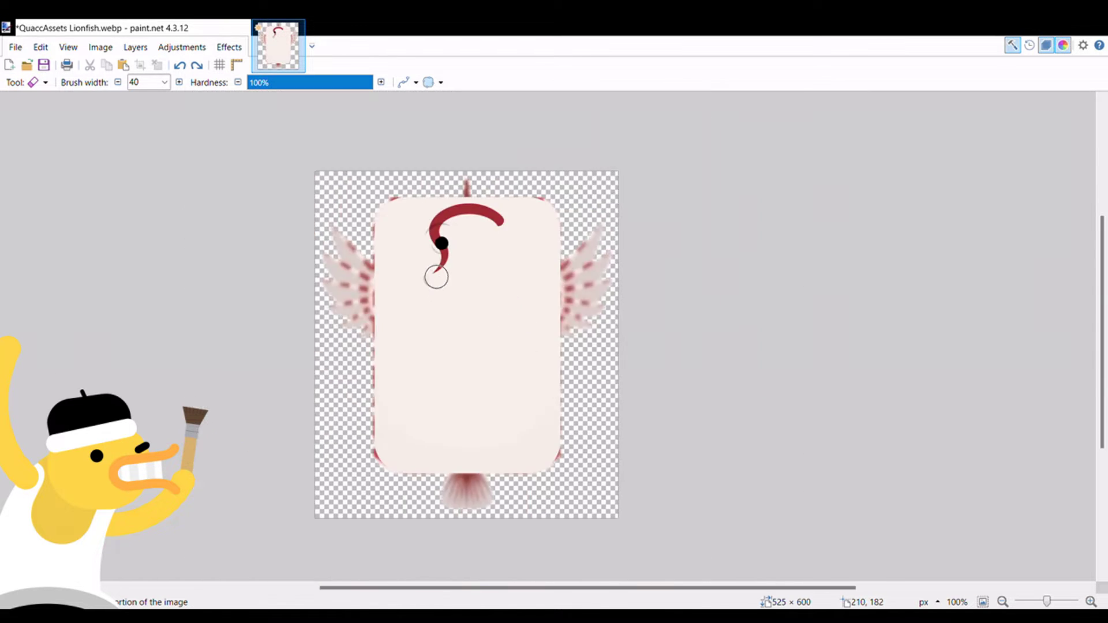
Step: Draw a wide translucent grey ellipse below the red curve's lower tip as the base of the mouth
ctrl+scroll(435, 275, up, 1)
key(o)
mouse_move(408, 224)
mouse_down()
mouse_move(534, 219)
mouse_move(453, 215)
mouse_move(585, 265)
mouse_up()
key(ctrl+z)
key(o)
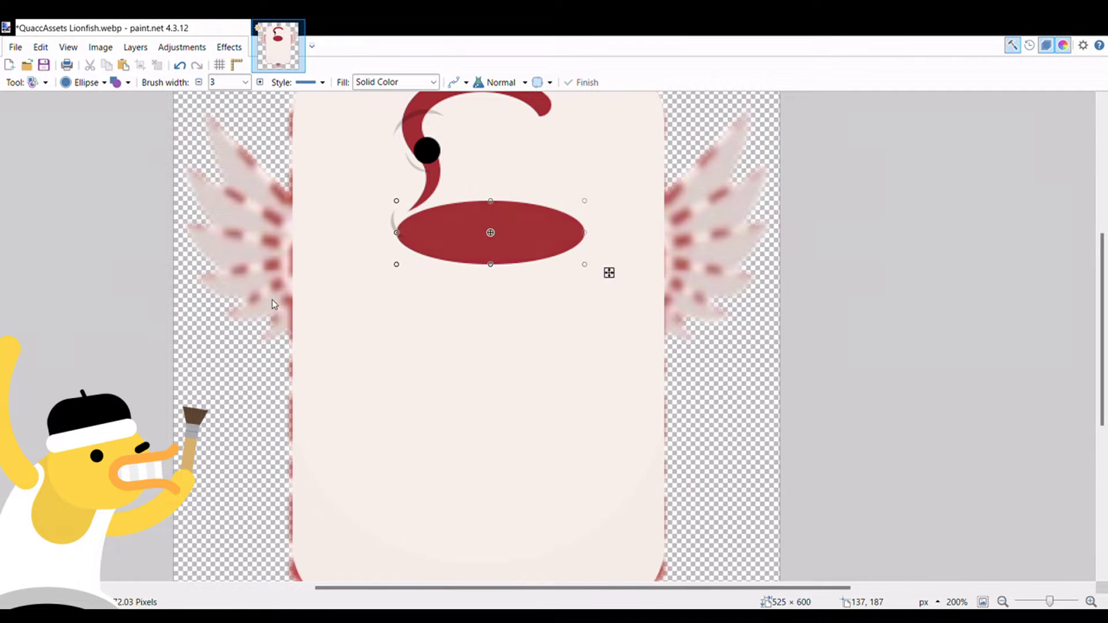
key(x)
key(x)
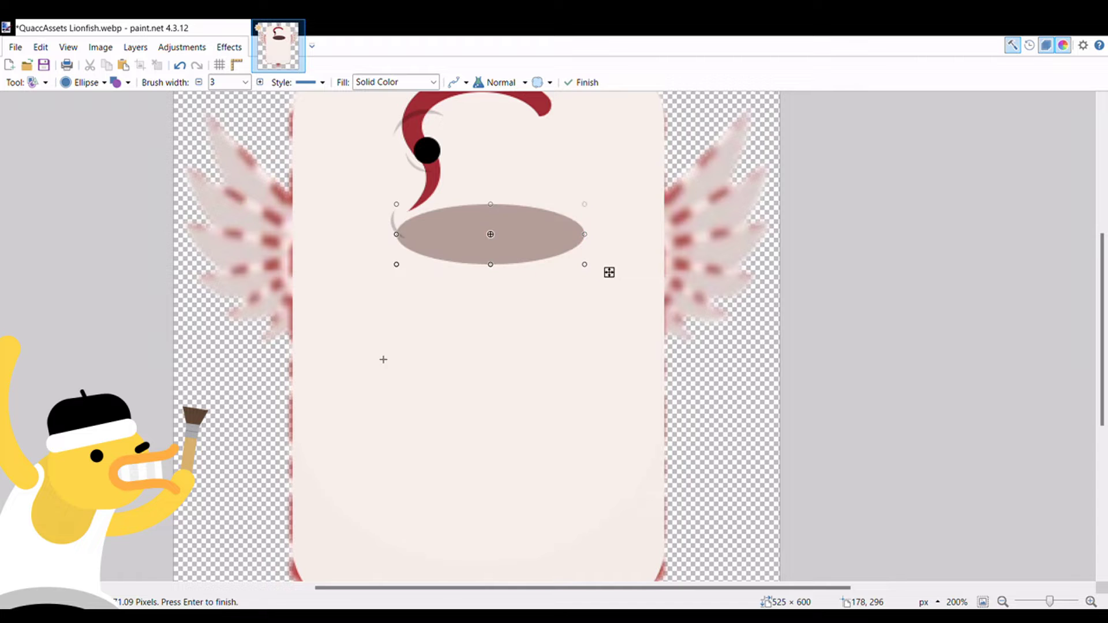
Step: Cover the lower part of the grey ellipse with a body-coloured ellipse, leaving a thin downturned mouth arc
drag(362, 209, 594, 320)
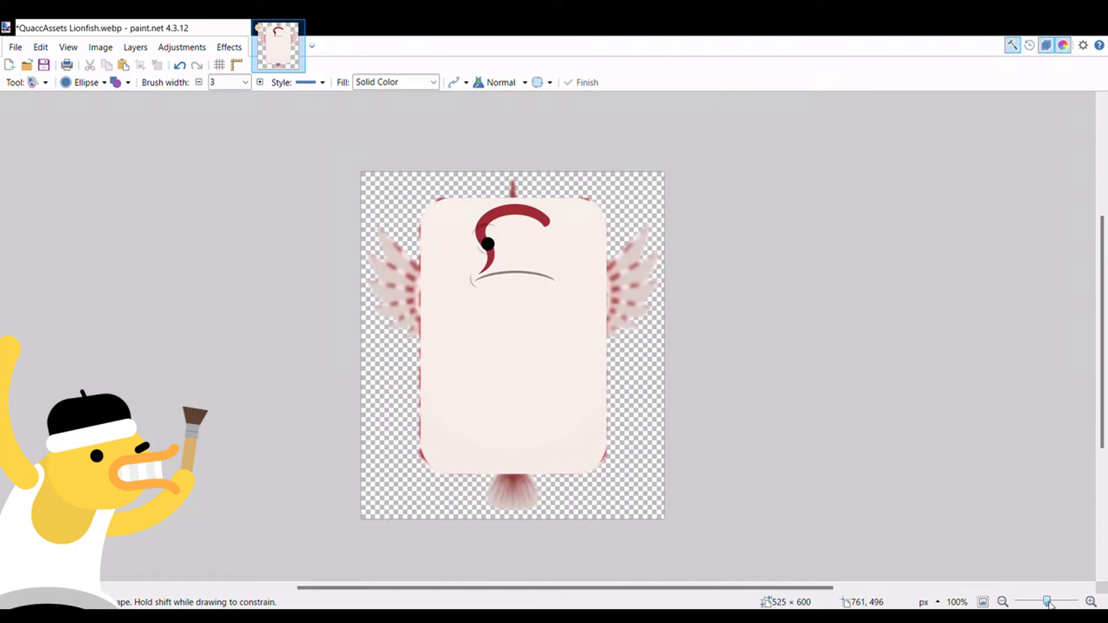
drag(377, 280, 366, 247)
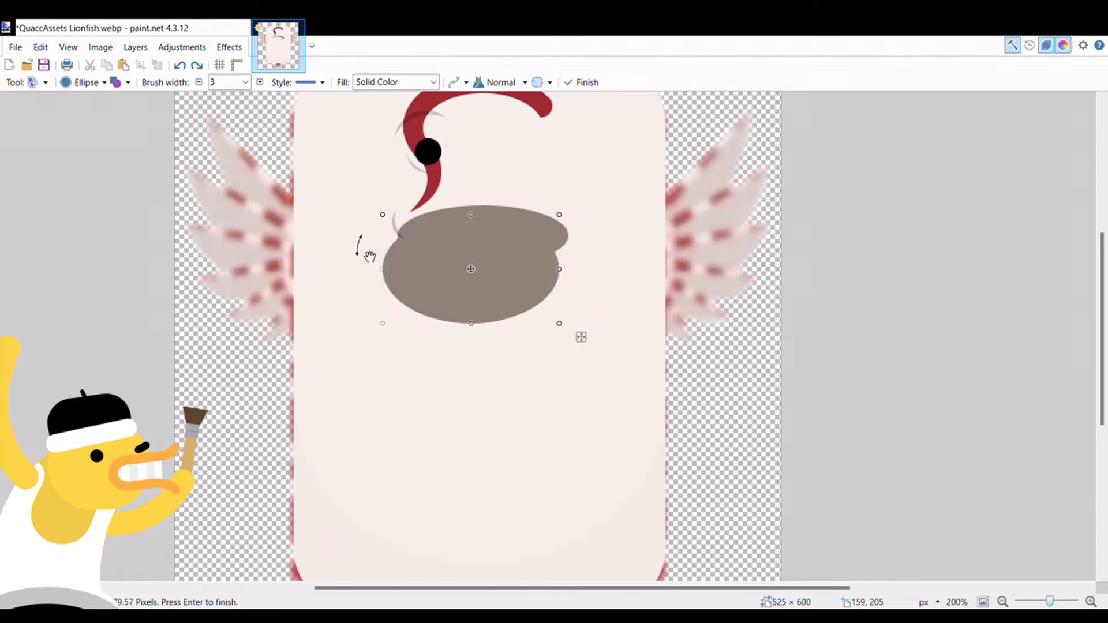
drag(483, 257, 583, 270)
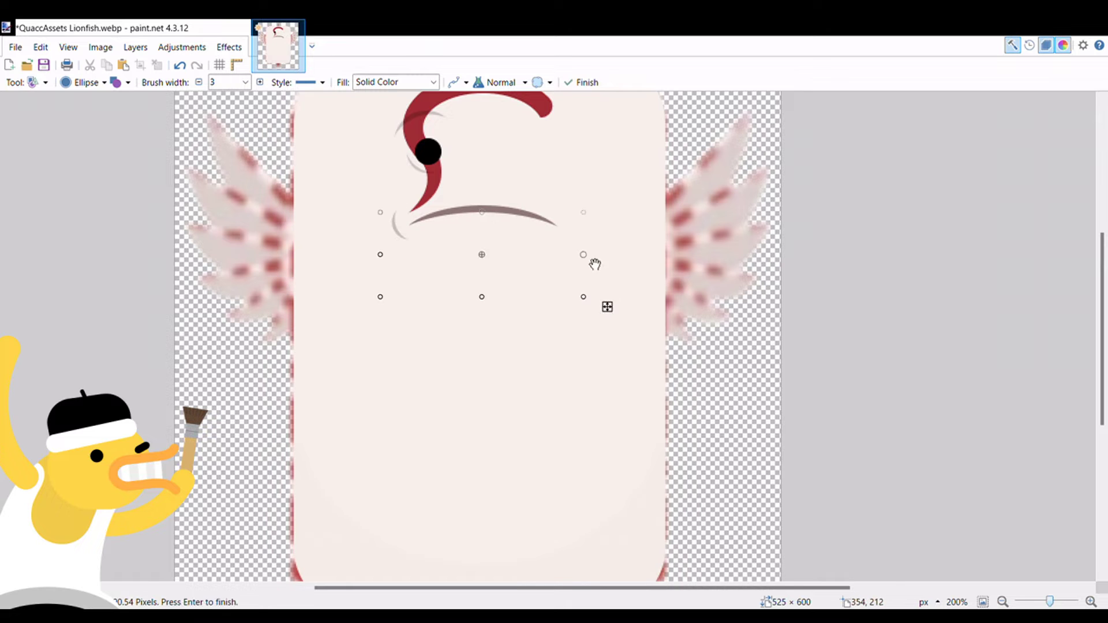
key(Return)
Step: Nudge the mouth-corner crescent towards the mouth line and add a shorter, fainter grey arc beneath the mouth
key(m)
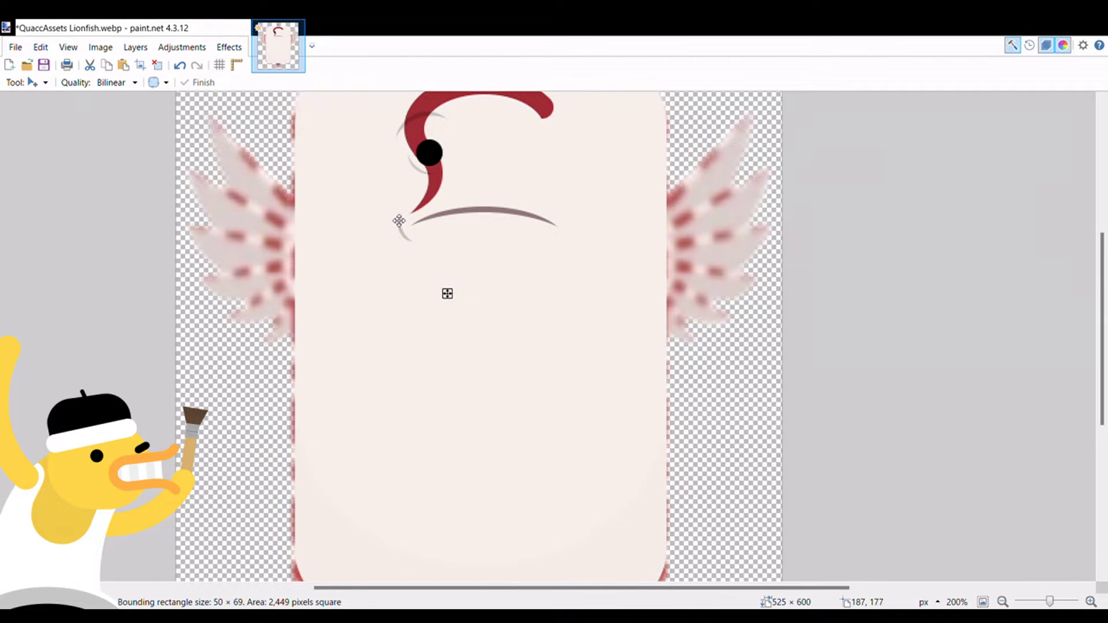
key(o)
drag(426, 223, 530, 289)
key(ctrl+z)
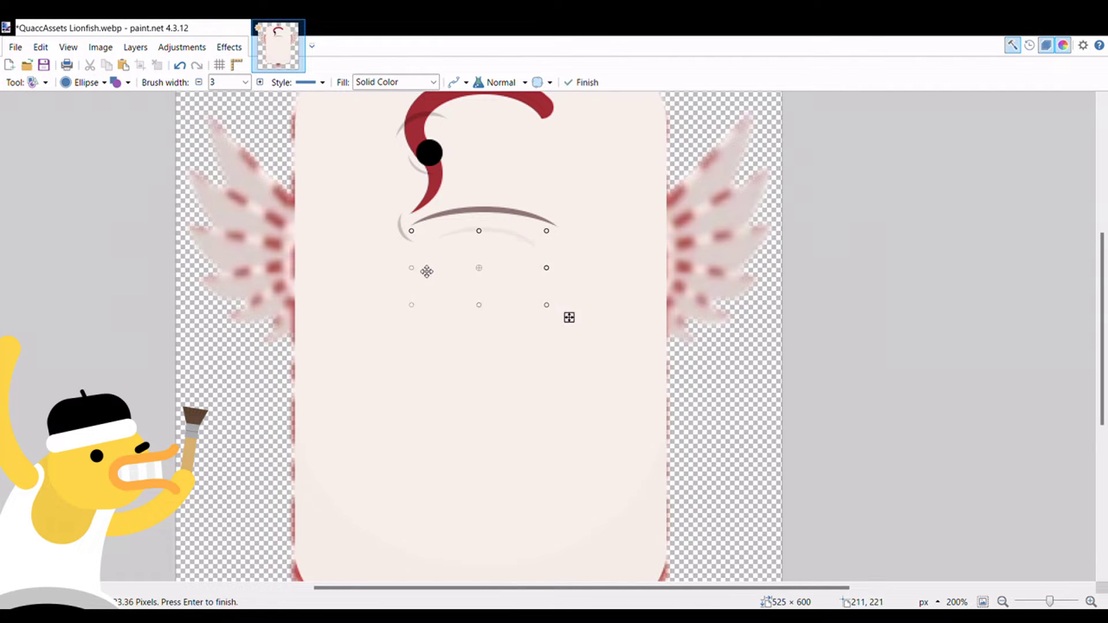
scroll(569, 317, down, 3)
scroll(571, 318, up, 3)
key(Return)
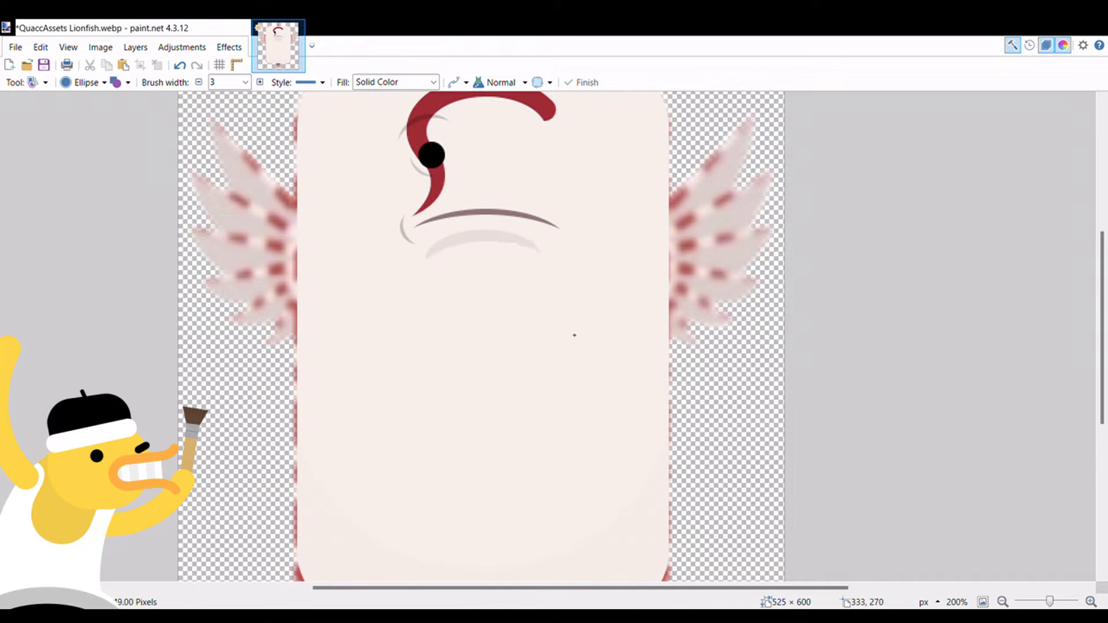
key(m)
Step: Reshape the mouth-corner crescent and clean up its lower end with a curve 7 wide
key(e)
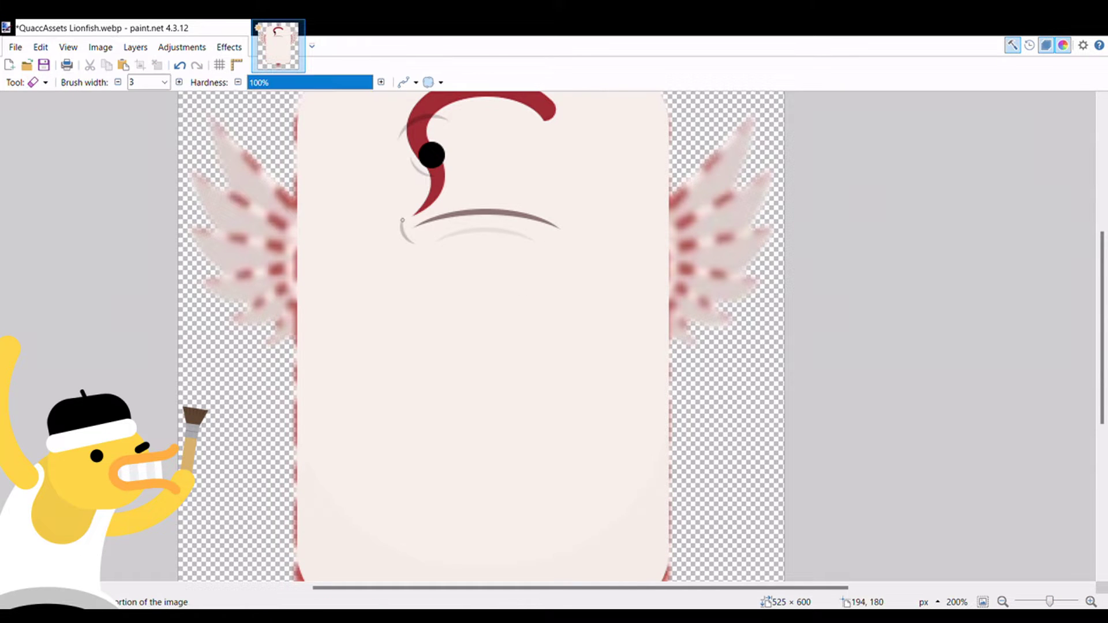
key(o)
key(ctrl+z)
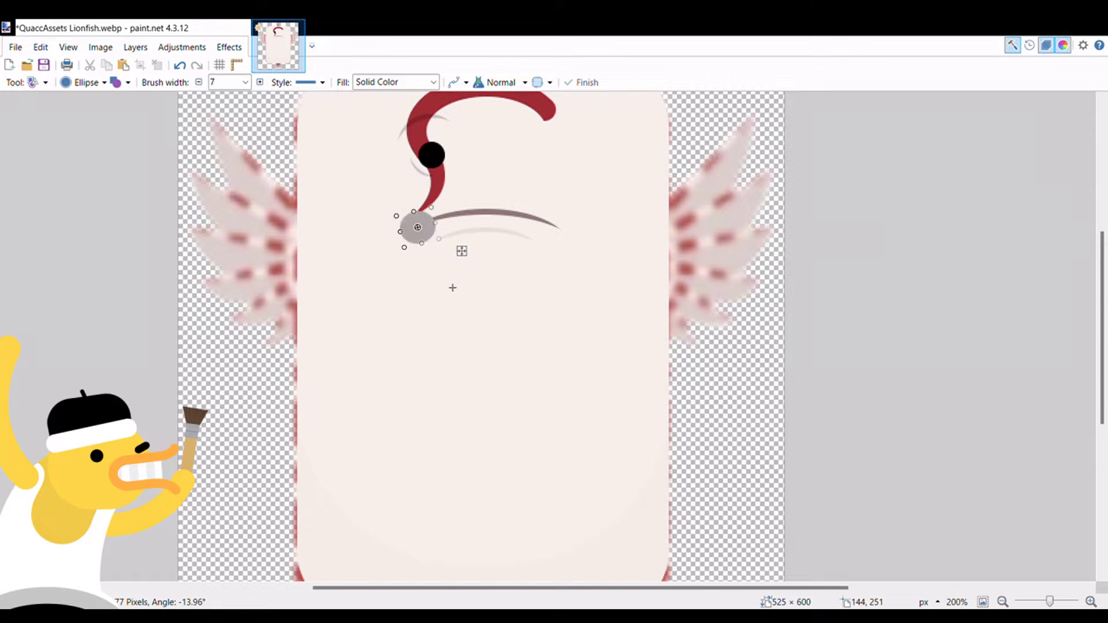
key(o)
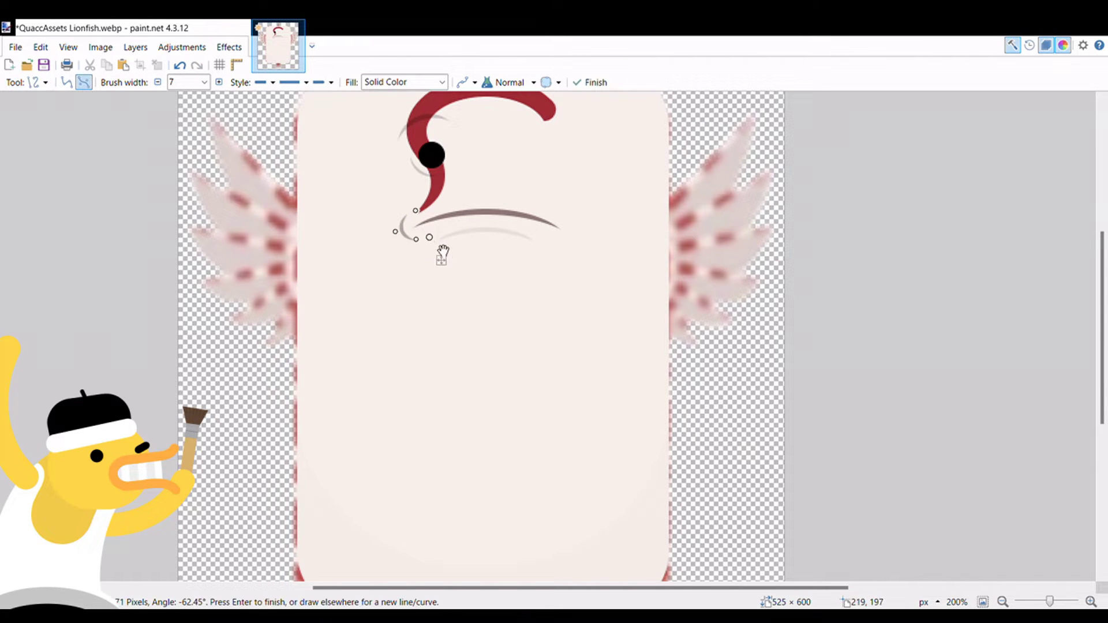
key(e)
key(o)
key(e)
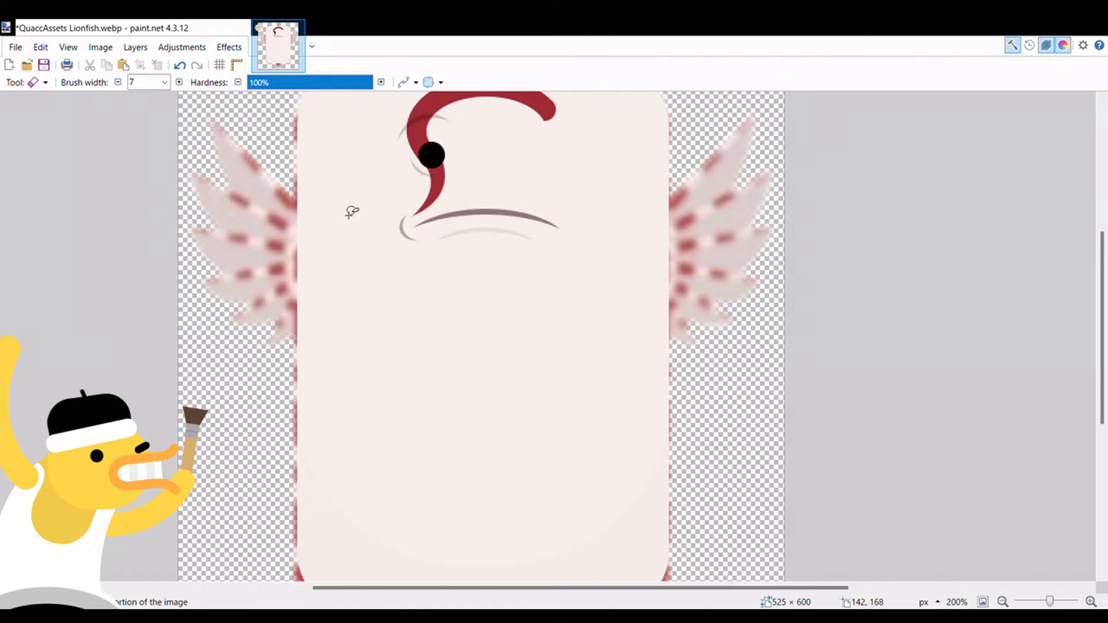
Step: Select the mouth-corner crescent to adjust it and trim its lower tip with a short curve 7 wide
key(s)
drag(396, 202, 426, 249)
key(m)
key(Delete)
key(ctrl+d)
key(o)
scroll(551, 329, up, 1)
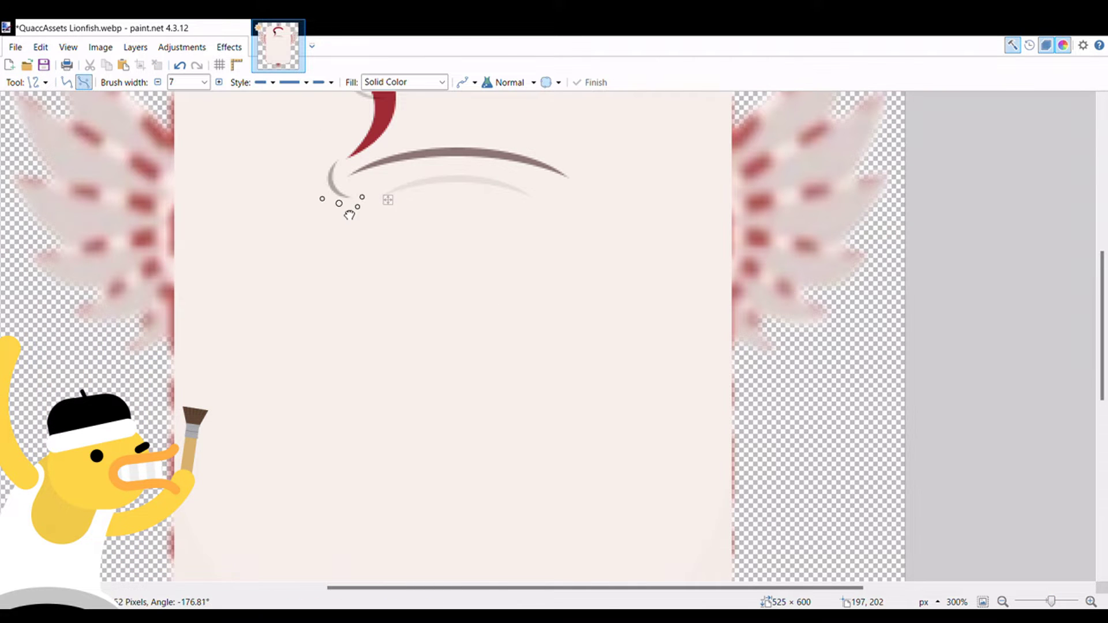
scroll(742, 315, down, 5)
scroll(487, 299, up, 2)
scroll(487, 299, down, 2)
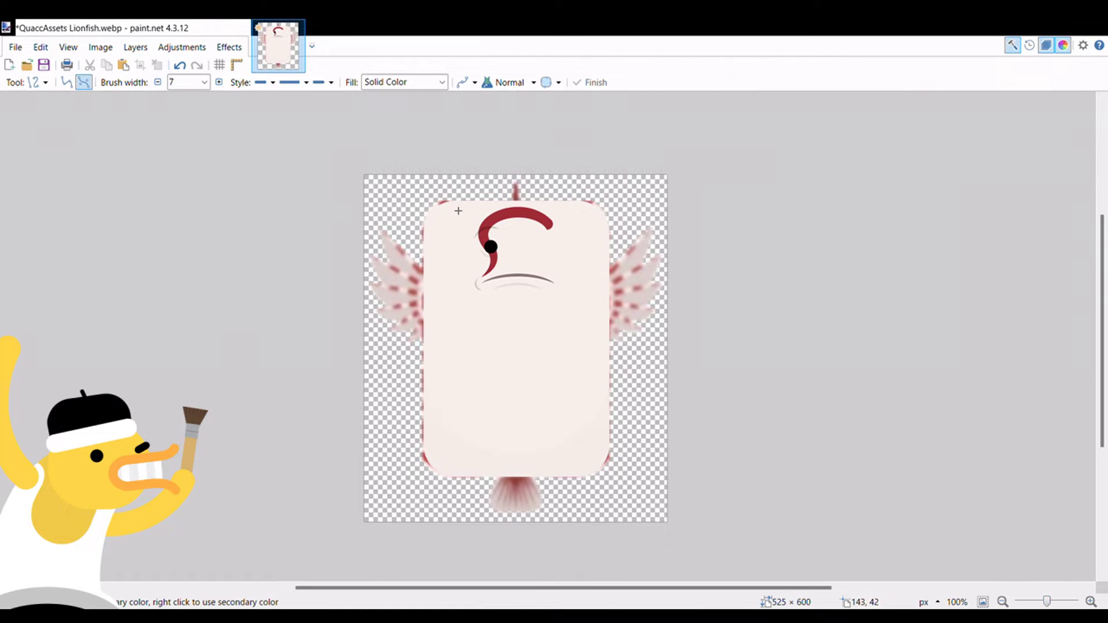
Step: Draw a dark red curve 12 wide arching outside the existing eye marking, and taper its lower end
scroll(458, 211, up, 3)
drag(366, 208, 398, 260)
key(Return)
drag(1064, 602, 1051, 604)
mouse_move(458, 247)
mouse_down()
mouse_move(540, 154)
mouse_move(507, 267)
mouse_up()
drag(497, 190, 483, 218)
drag(594, 128, 598, 141)
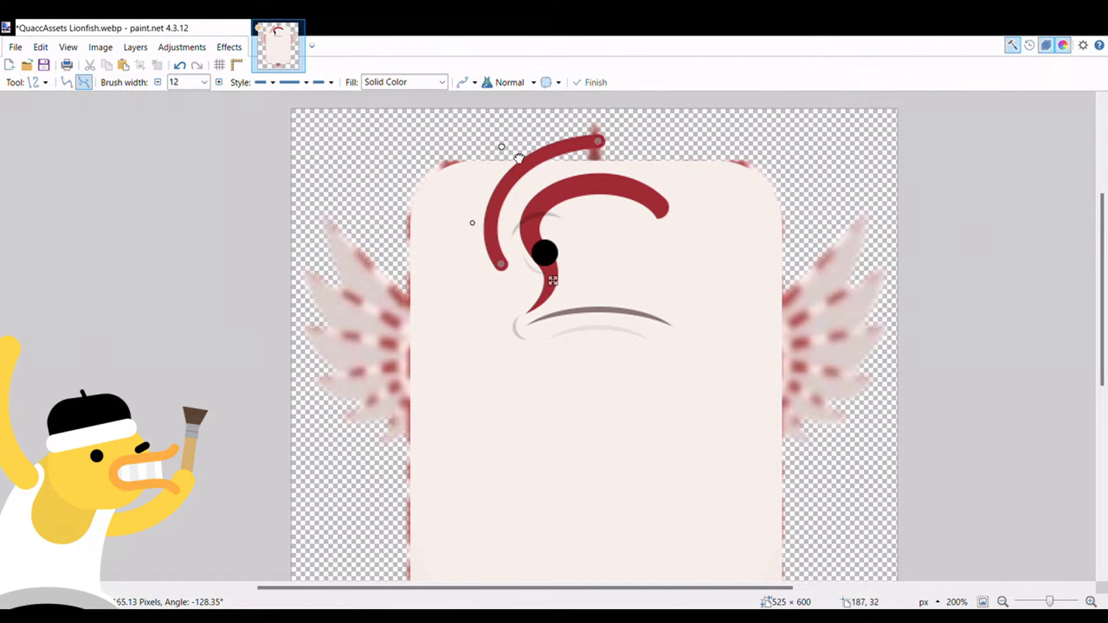
drag(519, 157, 515, 155)
key(Return)
drag(582, 168, 535, 178)
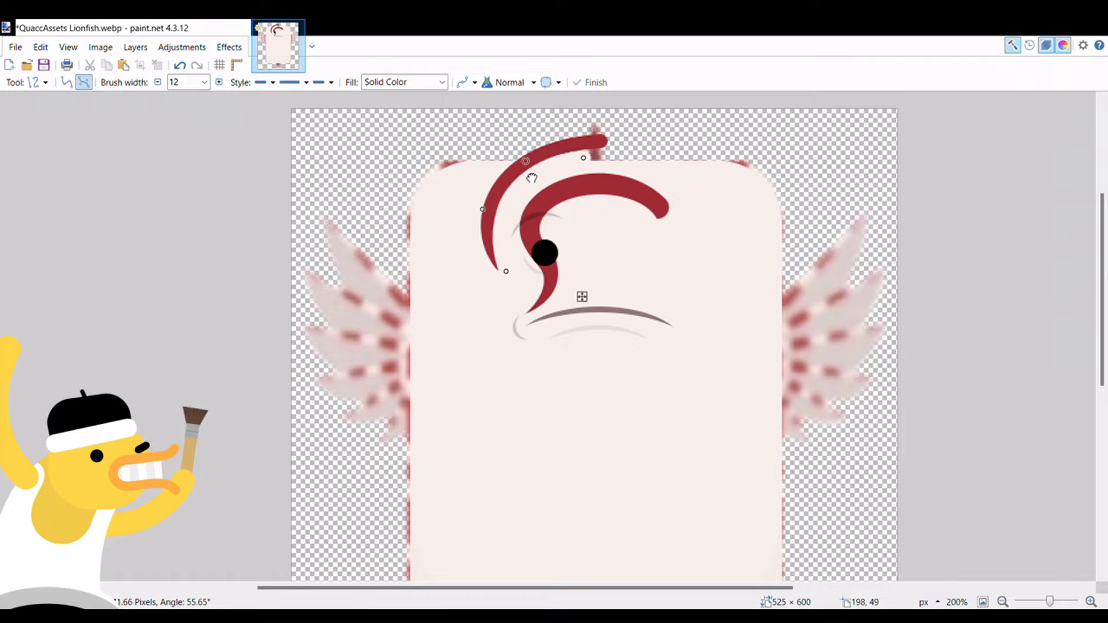
Step: Lasso the outer red stripe, nudge it slightly, and delete the part sticking out above the body's upper edge
key(s)
drag(462, 136, 625, 284)
key(m)
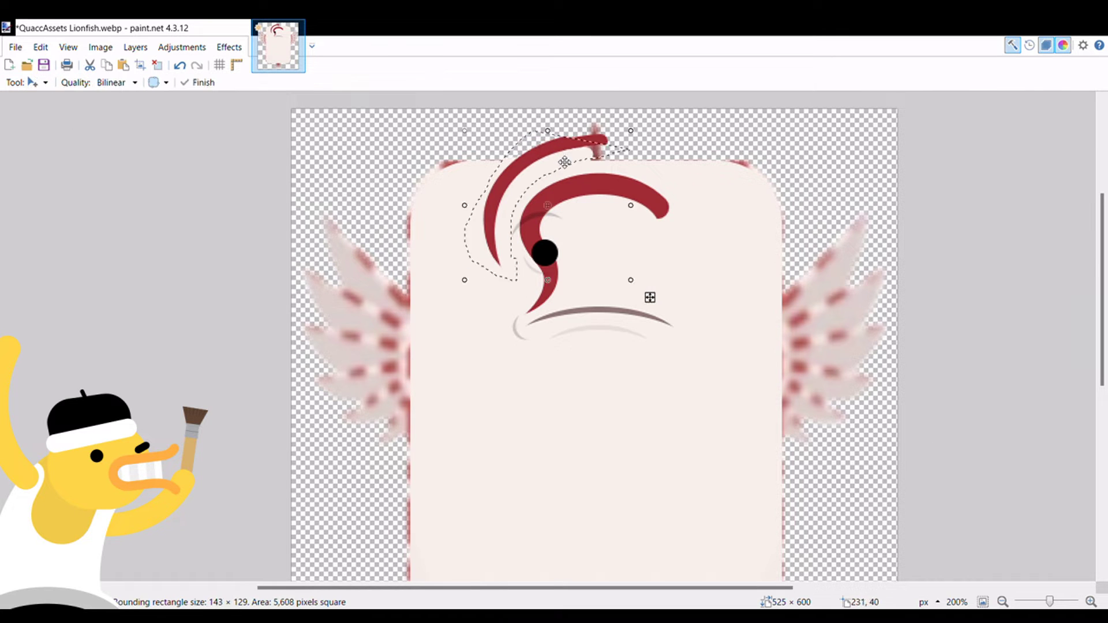
key(s)
mouse_move(440, 111)
mouse_down()
mouse_move(502, 154)
mouse_move(506, 183)
mouse_up()
key(Delete)
key(m)
Step: Refine the tapered lower end of the outer red stripe with a curve 9 wide
key(o)
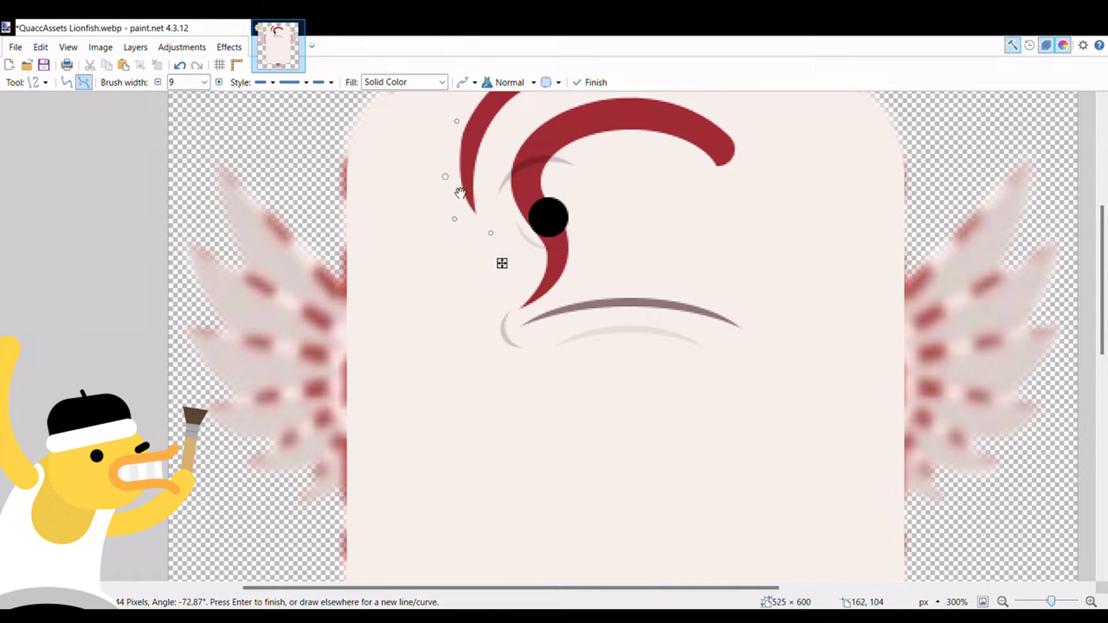
scroll(484, 206, up, 5)
scroll(517, 221, down, 3)
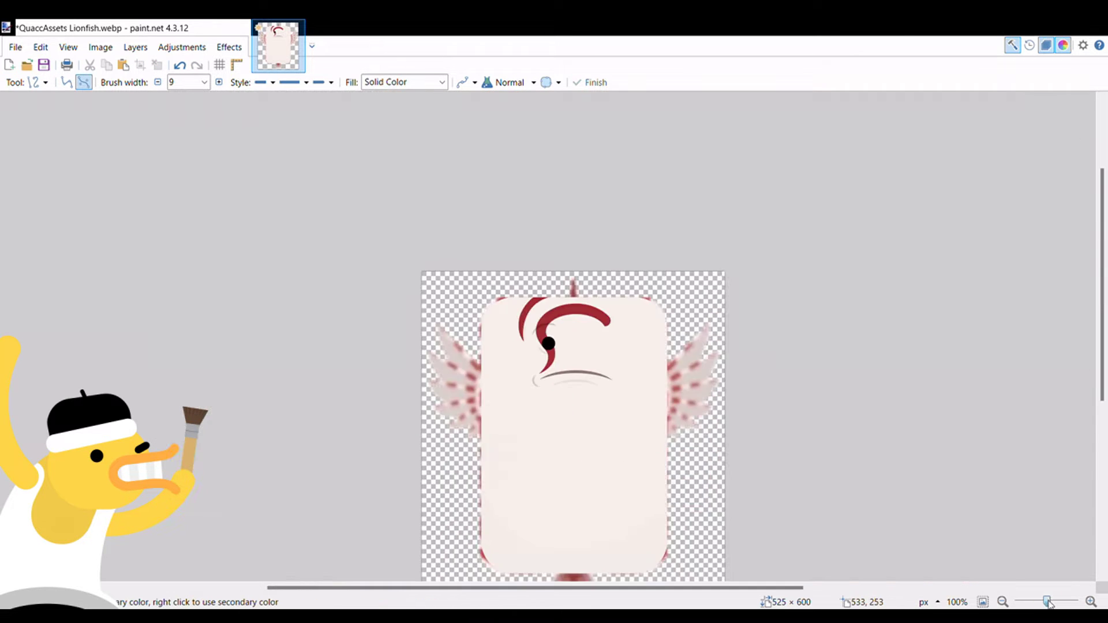
Step: Select and remove the pale leftover of the outer stripe above the body's upper edge
scroll(517, 221, up, 3)
key(s)
drag(442, 173, 475, 208)
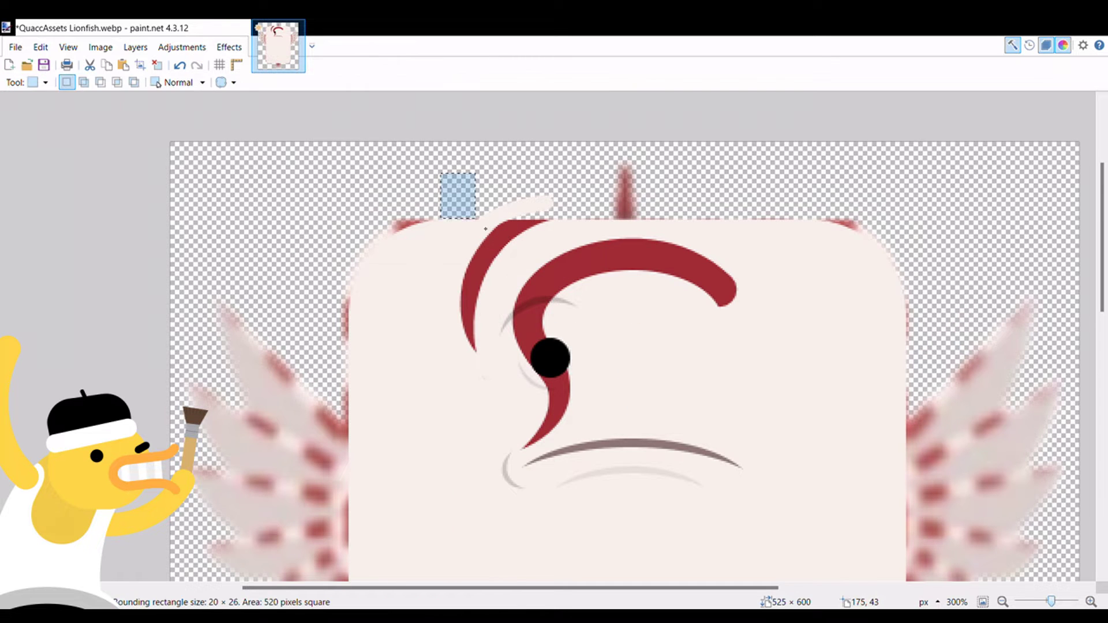
click(458, 136)
Step: Try to mirror the left half of the face onto the right half using a 262 × 260 px selection
scroll(465, 184, down, 3)
drag(420, 247, 577, 400)
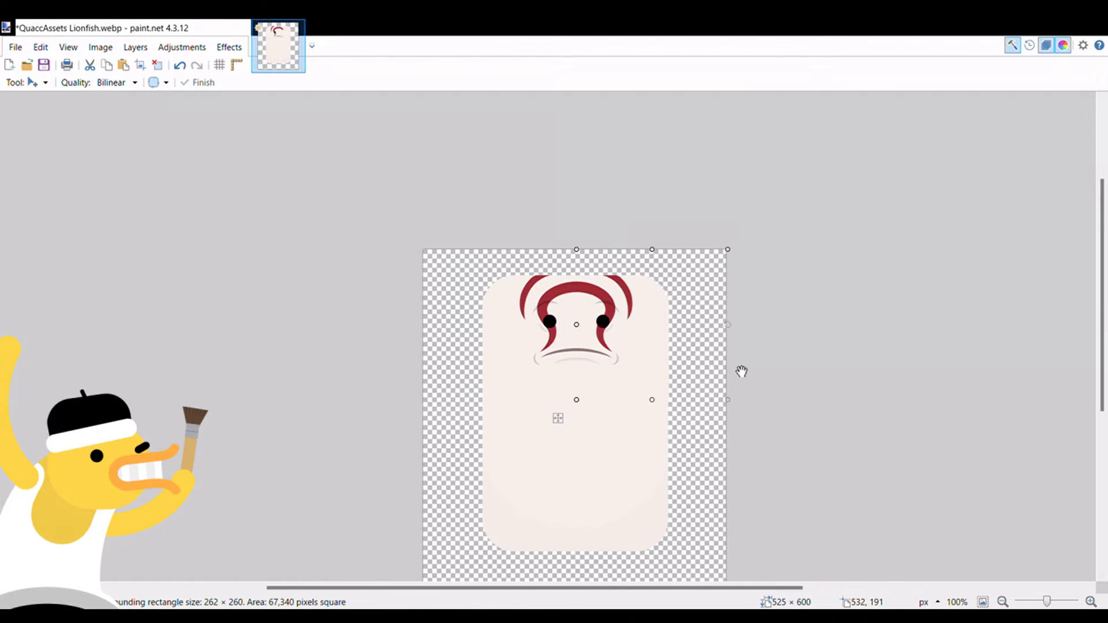
scroll(741, 371, up, 2)
scroll(664, 349, down, 3)
scroll(688, 478, up, 3)
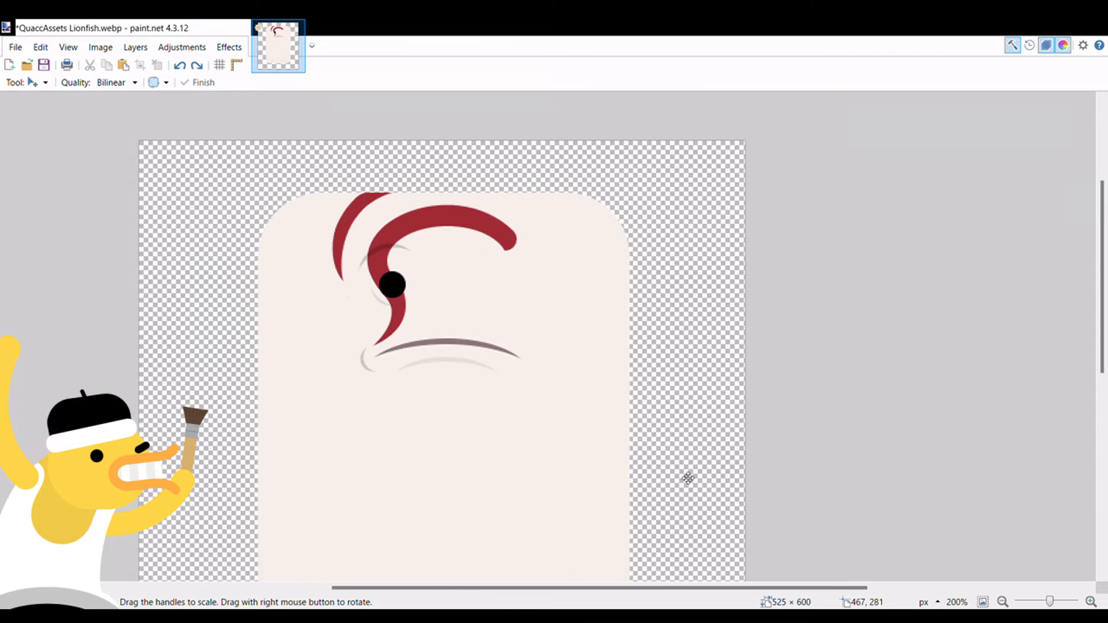
Step: Mirror the left half of the face onto the right half with a 264 × 363 px selection, aligning both halves
key(s)
mouse_move(381, 191)
mouse_down()
mouse_move(596, 275)
mouse_move(594, 297)
mouse_up()
key(m)
key(ctrl+z)
click(181, 66)
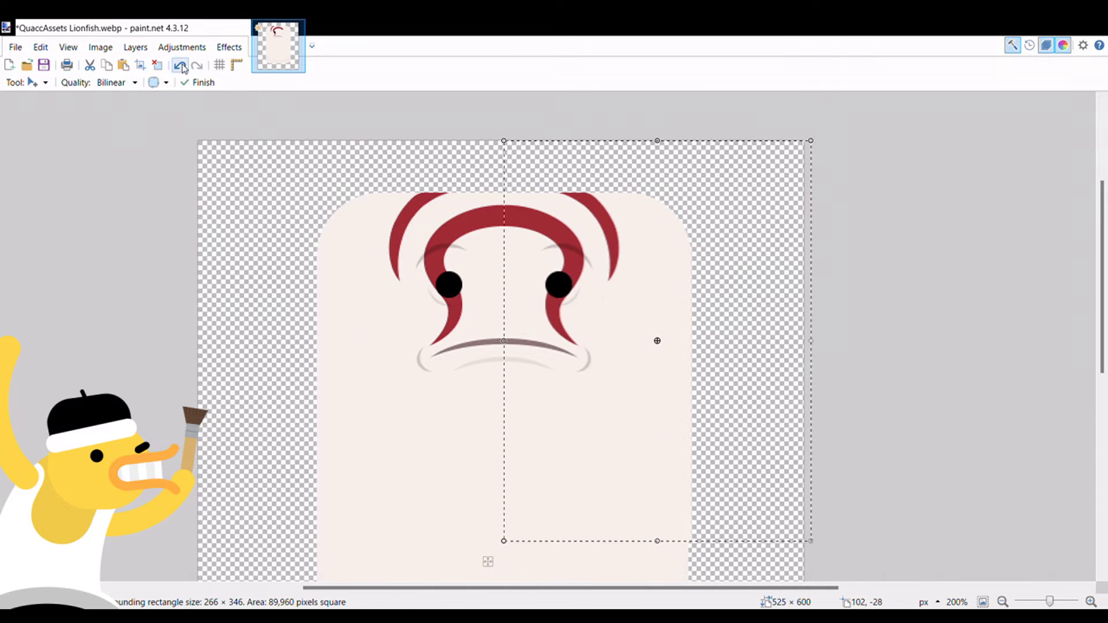
key(ctrl+z)
key(ctrl+y)
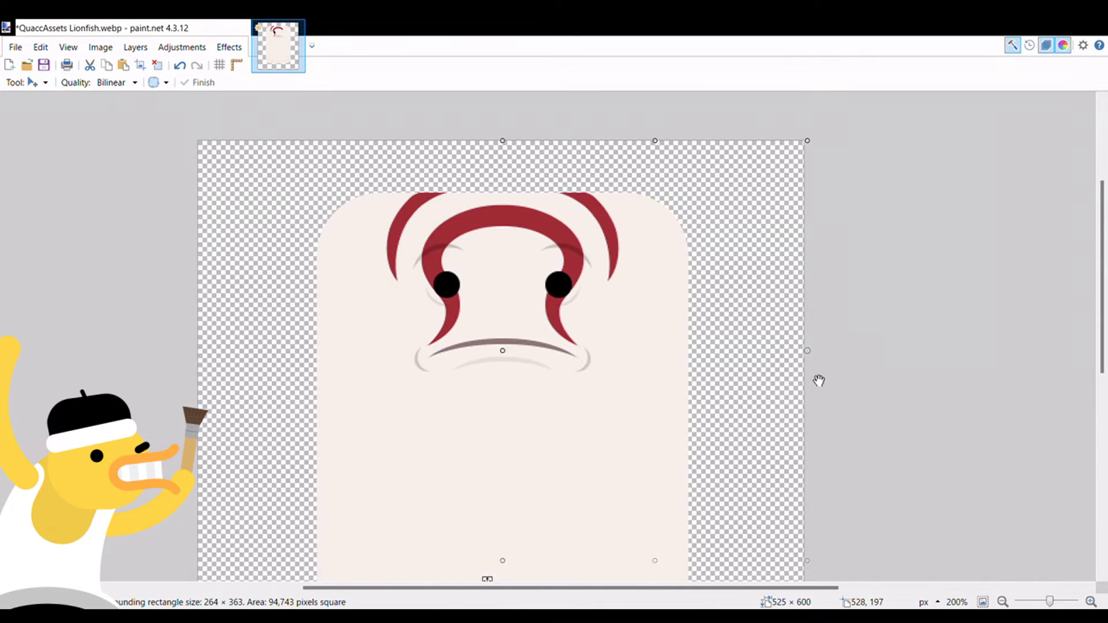
drag(1050, 602, 1047, 604)
key(ctrl+a)
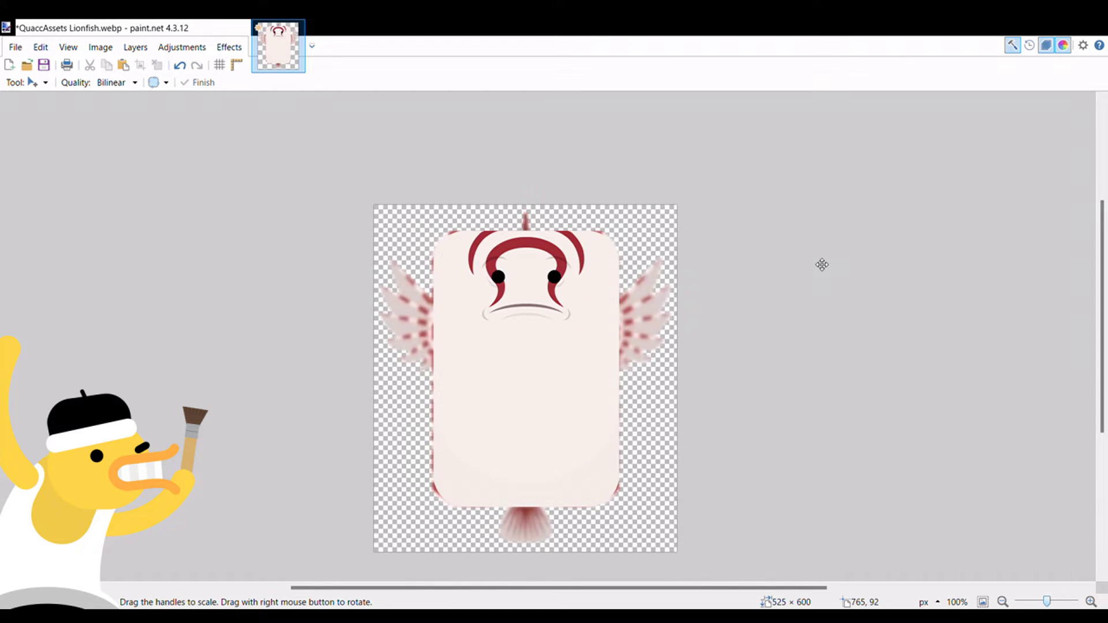
scroll(824, 264, up, 2)
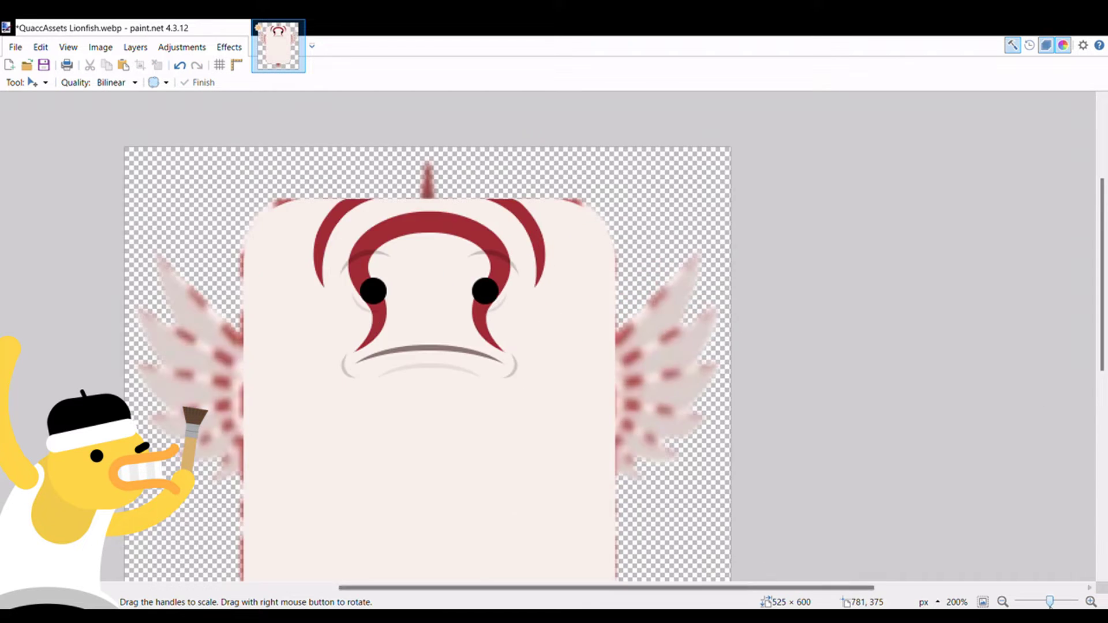
key(o)
drag(321, 245, 367, 240)
scroll(366, 240, up, 2)
mouse_move(352, 197)
mouse_down()
mouse_move(310, 242)
mouse_move(325, 253)
mouse_up()
scroll(325, 253, down, 3)
scroll(548, 347, up, 2)
key(s)
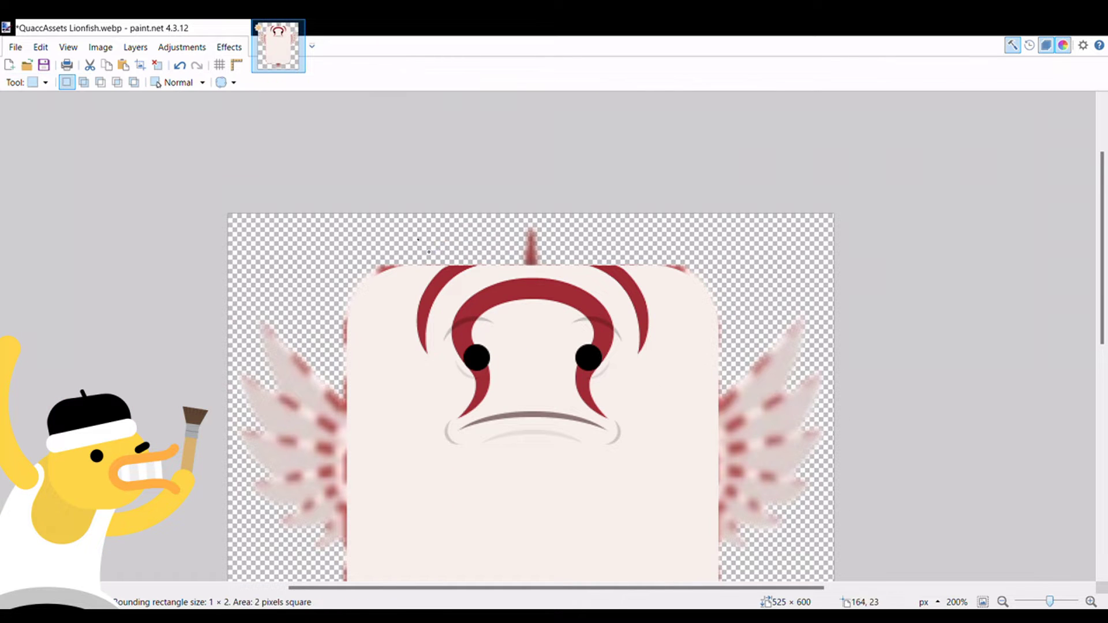
drag(413, 245, 533, 380)
Step: Draw a curved red stripe 11 wide across the left cheek, from beside the mouth down over the left fin
key(m)
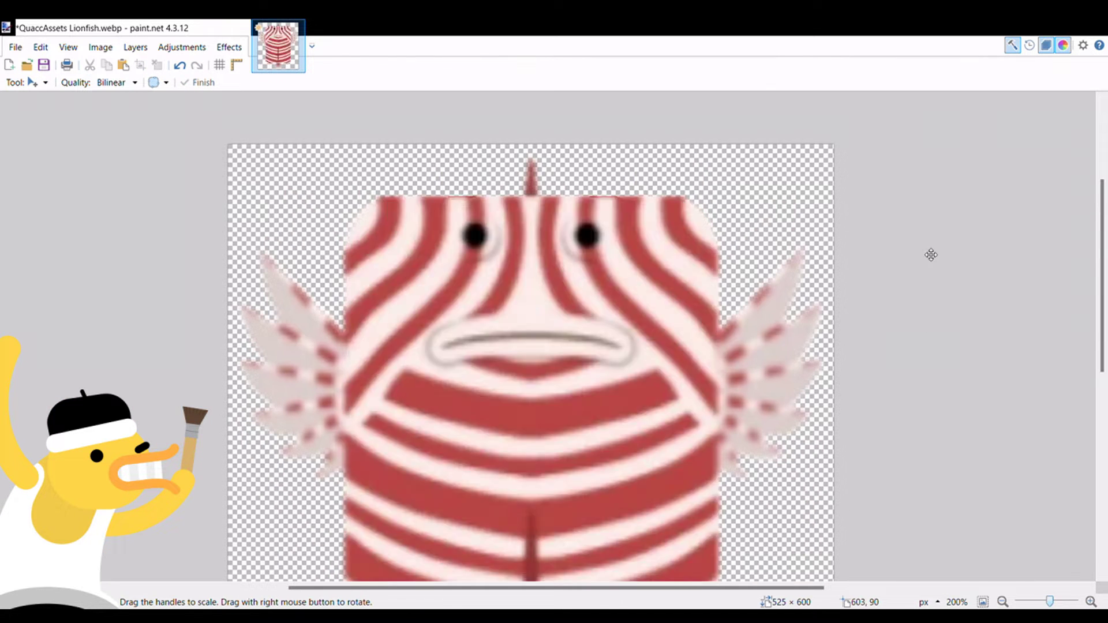
key(ctrl+z)
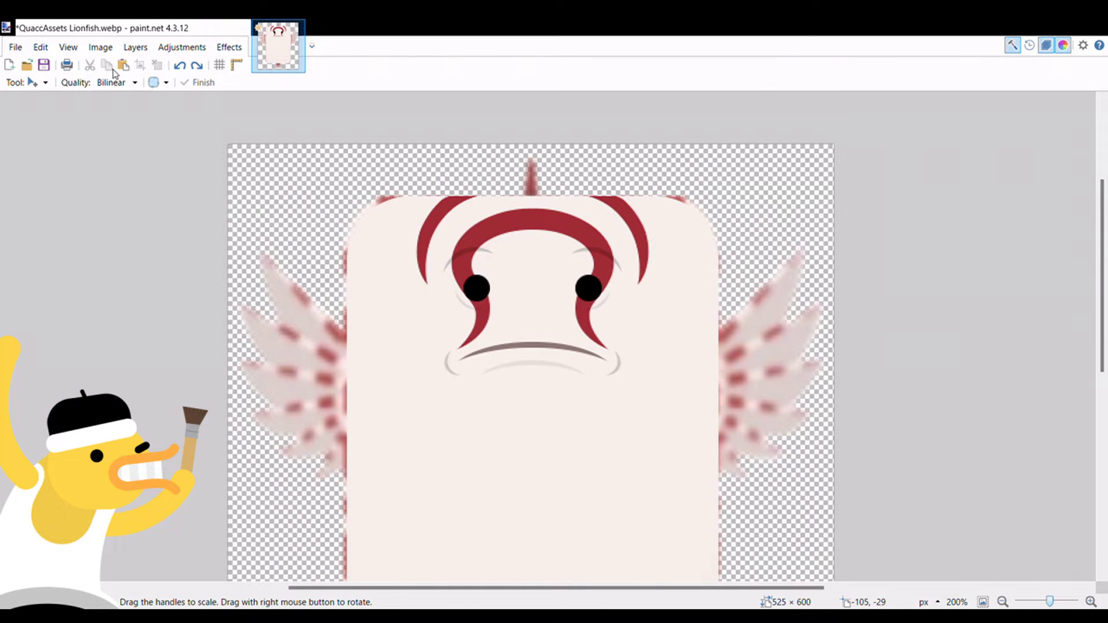
key(o)
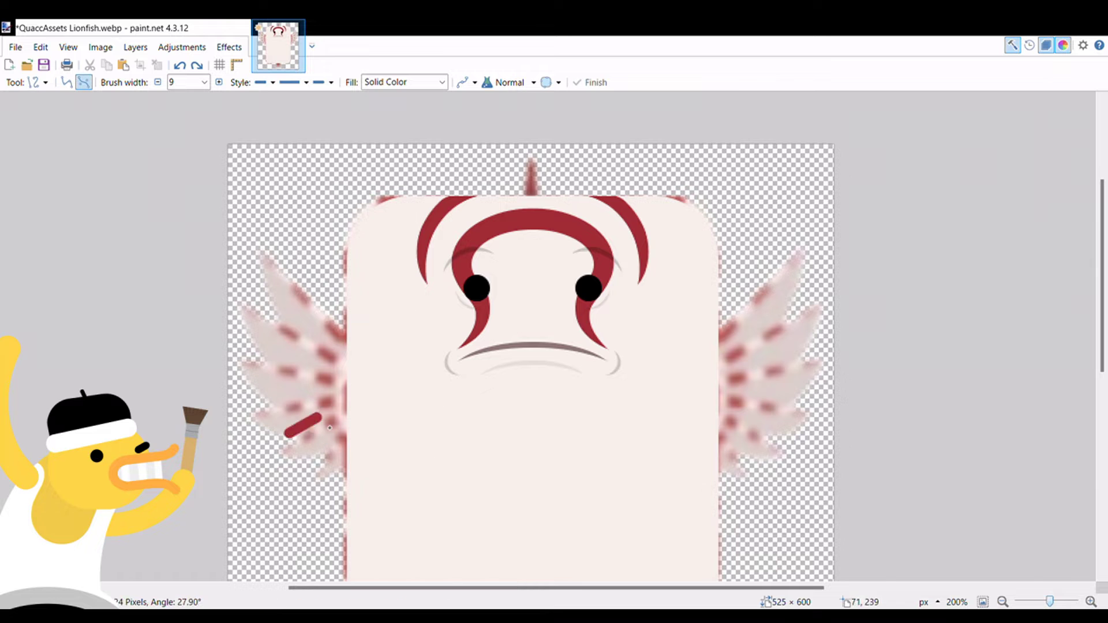
drag(329, 428, 423, 316)
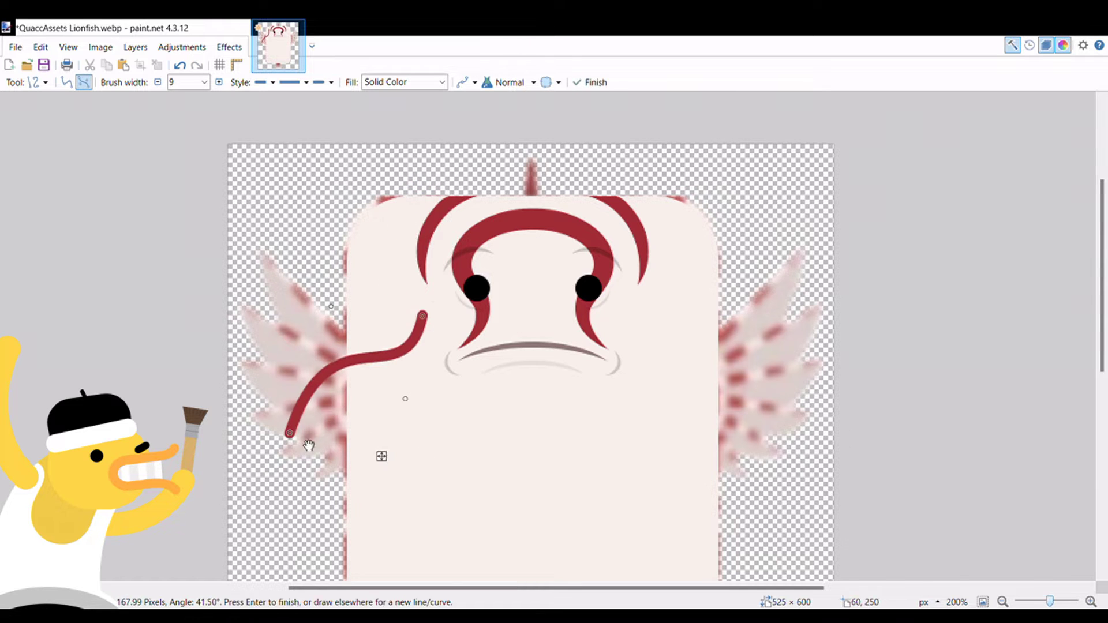
drag(289, 432, 305, 490)
drag(422, 315, 433, 321)
drag(416, 376, 325, 366)
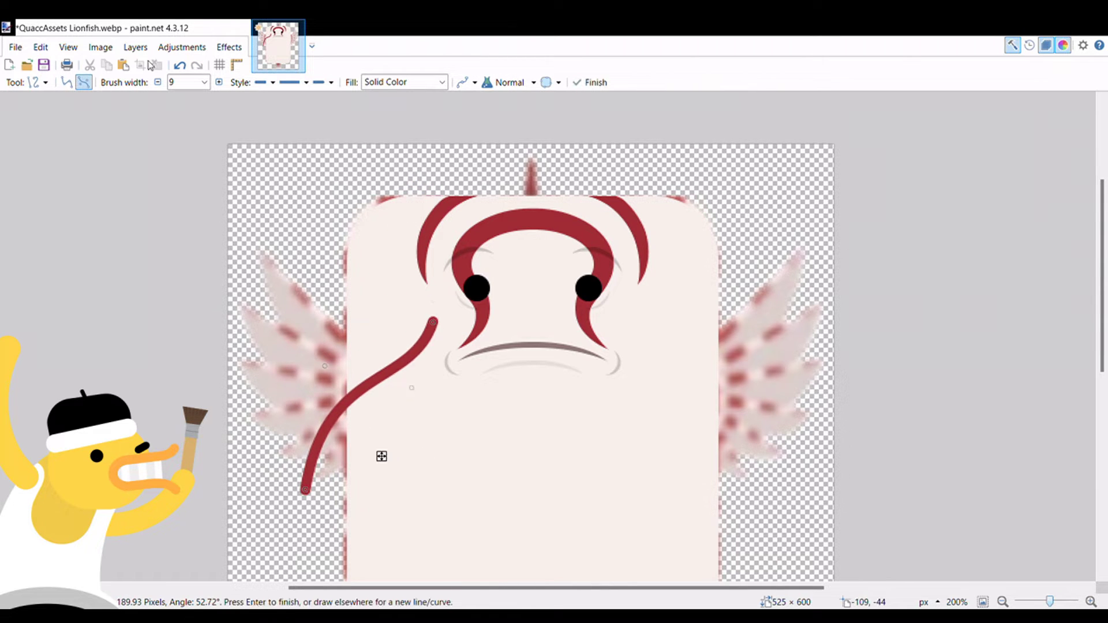
key(bracketright)
key(bracketright)
key(Return)
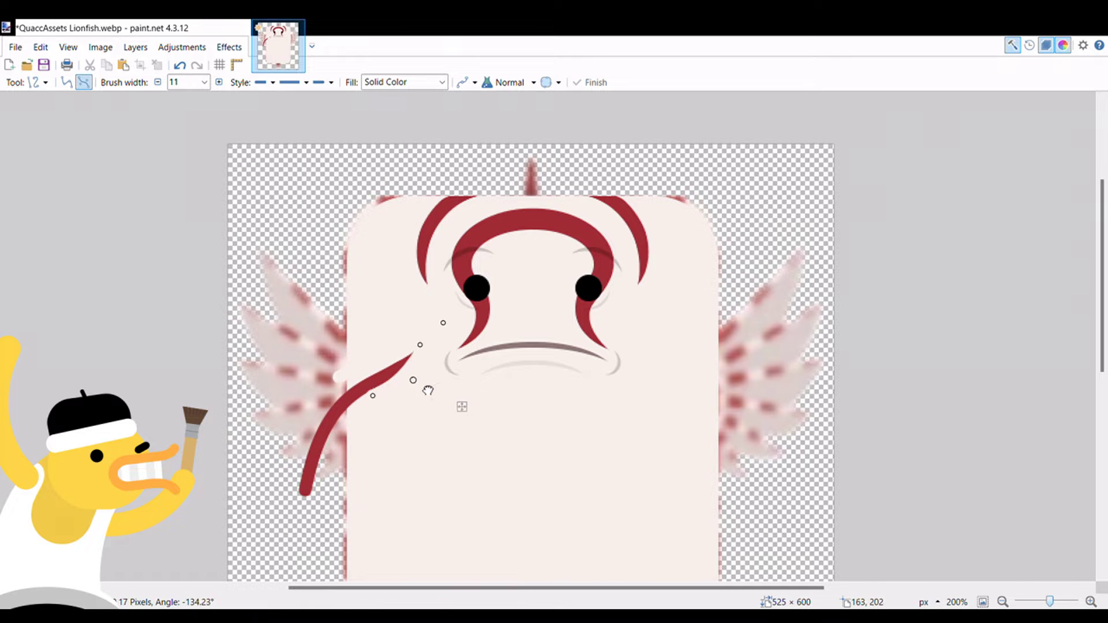
Step: Taper the cheek stripe's upper end with a pale curve 11 wide
drag(427, 391, 378, 414)
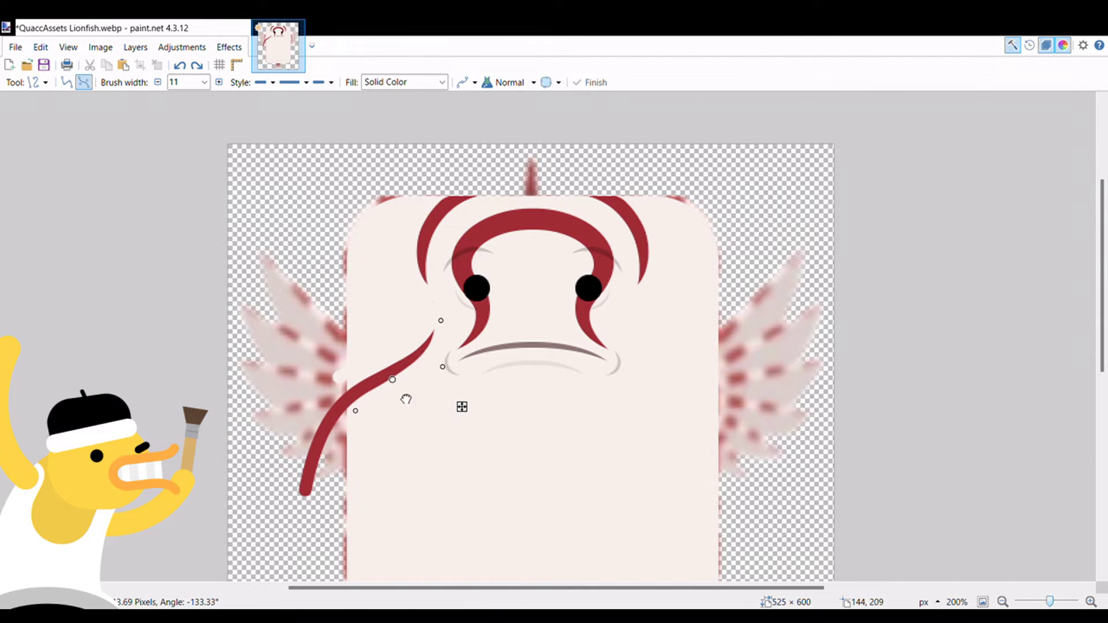
scroll(406, 399, down, 2)
scroll(396, 376, up, 3)
Step: Draw a shorter curved red stripe 11 wide above the cheek stripe and taper its upper end
mouse_move(437, 384)
mouse_down()
mouse_move(503, 315)
mouse_move(409, 391)
mouse_up()
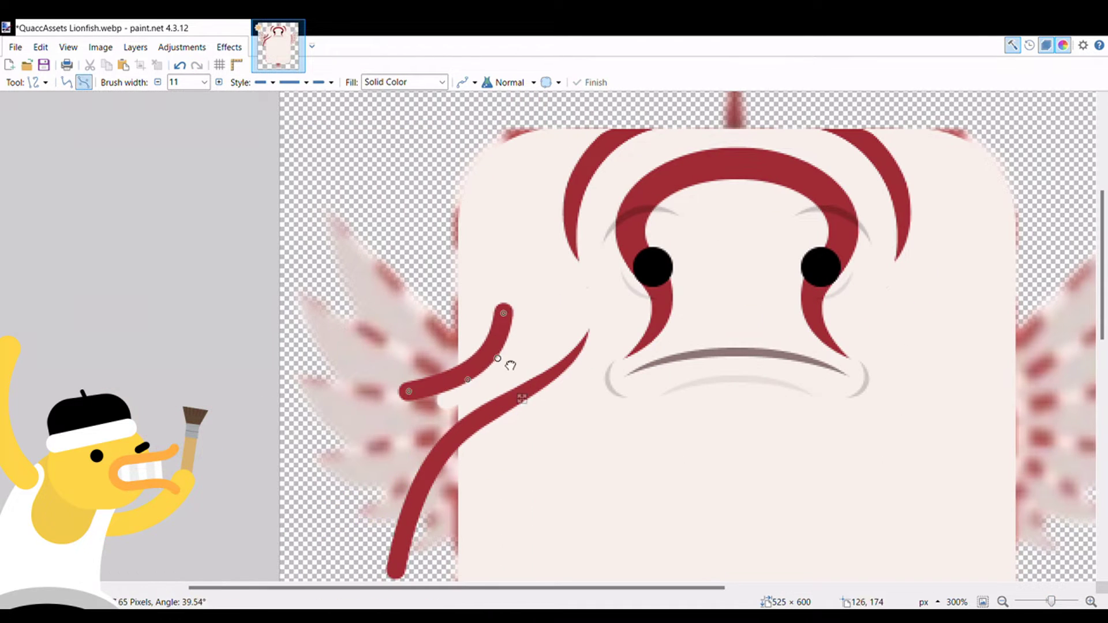
drag(510, 365, 512, 291)
key(Return)
scroll(540, 329, down, 3)
scroll(554, 312, up, 2)
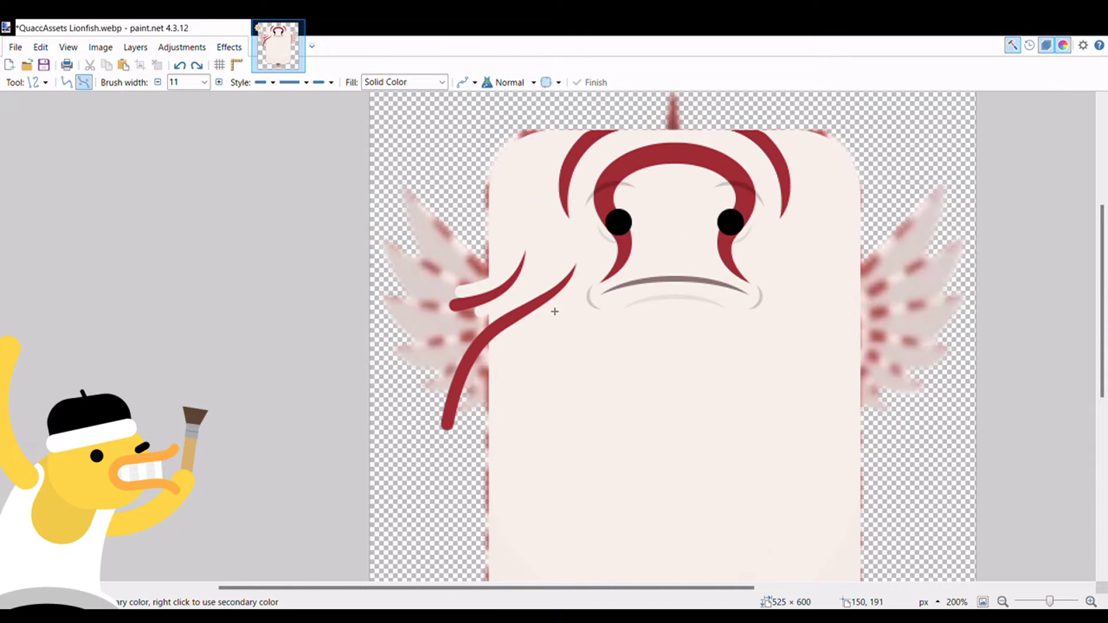
Step: Remove the two new red stripes from the left cheek
key(s)
drag(536, 245, 447, 315)
key(m)
drag(1050, 602, 1046, 603)
scroll(545, 336, up, 2)
Step: Draw a long curved red cheek stripe 9 wide from beside the mouth past the body's left edge, tapering its upper end
key(o)
mouse_move(465, 466)
mouse_down()
mouse_move(582, 238)
mouse_move(601, 248)
mouse_move(613, 306)
mouse_up()
drag(588, 257, 551, 306)
key(Return)
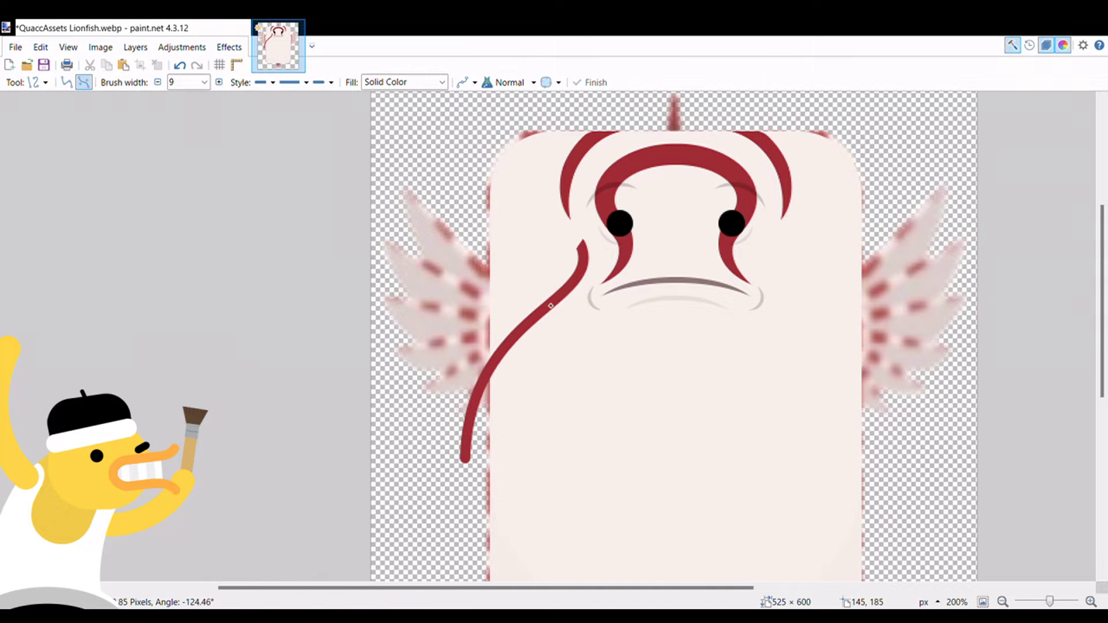
key(Return)
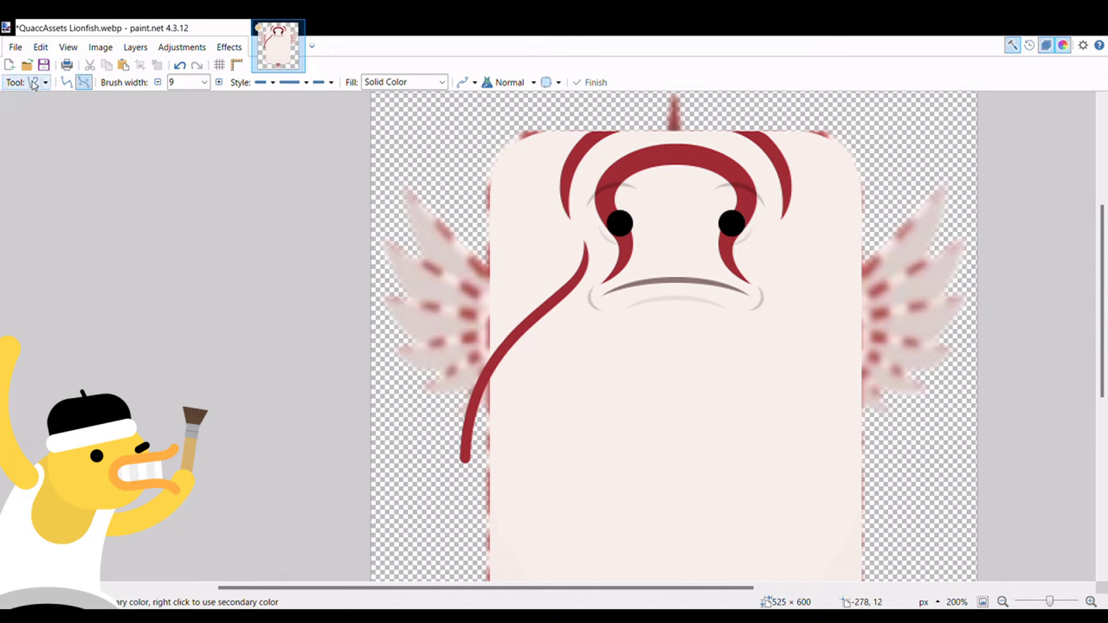
Step: Delete the cheek stripe's overhang beyond the body's left edge and refine its lower end with a curve 5 wide
key(s)
drag(420, 285, 495, 507)
key(Delete)
key(o)
mouse_move(485, 394)
mouse_down()
mouse_move(537, 336)
mouse_move(589, 318)
mouse_up()
key(])
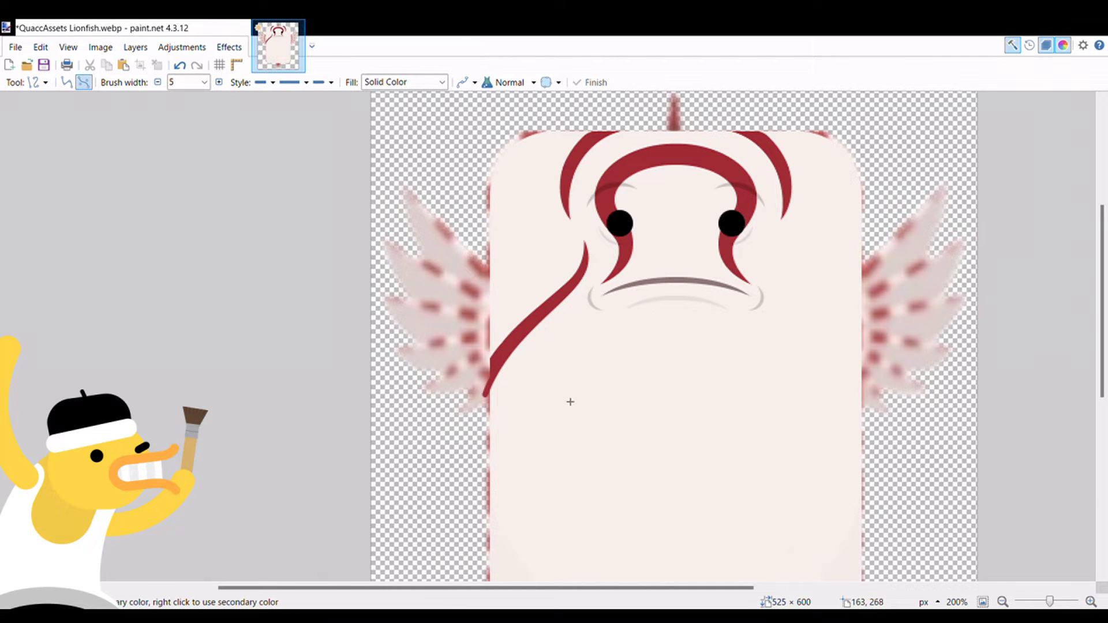
Step: Draw a curved red stripe 14 wide from above the body's upper edge down to the left fin
scroll(570, 402, down, 5)
scroll(570, 401, up, 5)
mouse_move(484, 304)
mouse_down()
mouse_move(547, 122)
mouse_move(572, 111)
mouse_up()
key(])
key(])
key(])
key(])
key(])
key(])
key(])
mouse_move(534, 190)
mouse_down()
mouse_move(507, 222)
mouse_move(527, 202)
mouse_up()
drag(484, 304, 469, 335)
drag(554, 173, 572, 223)
key(])
key(])
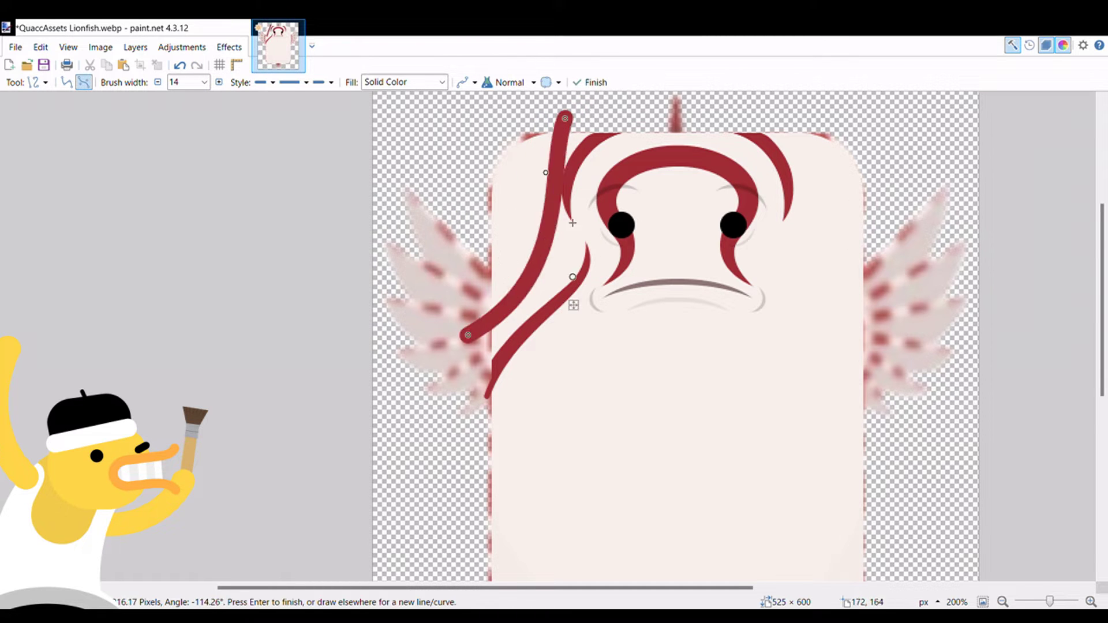
Step: Bend the 14-wide stripe into an S-shape and extend it over the left fin with a second curve
drag(469, 335, 507, 304)
drag(546, 172, 500, 227)
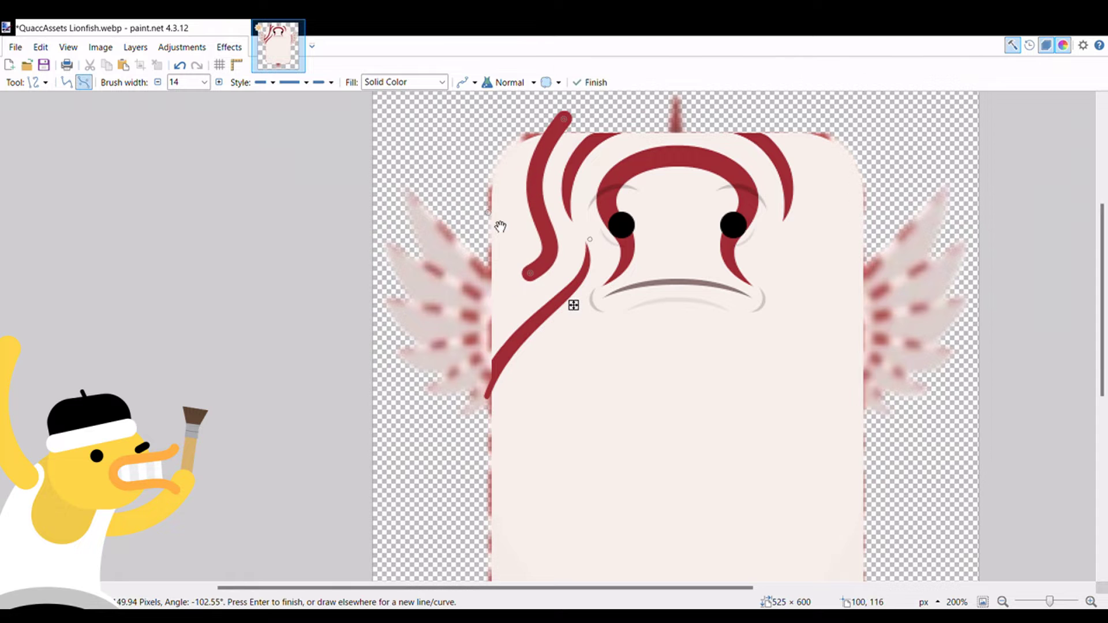
drag(551, 254, 462, 335)
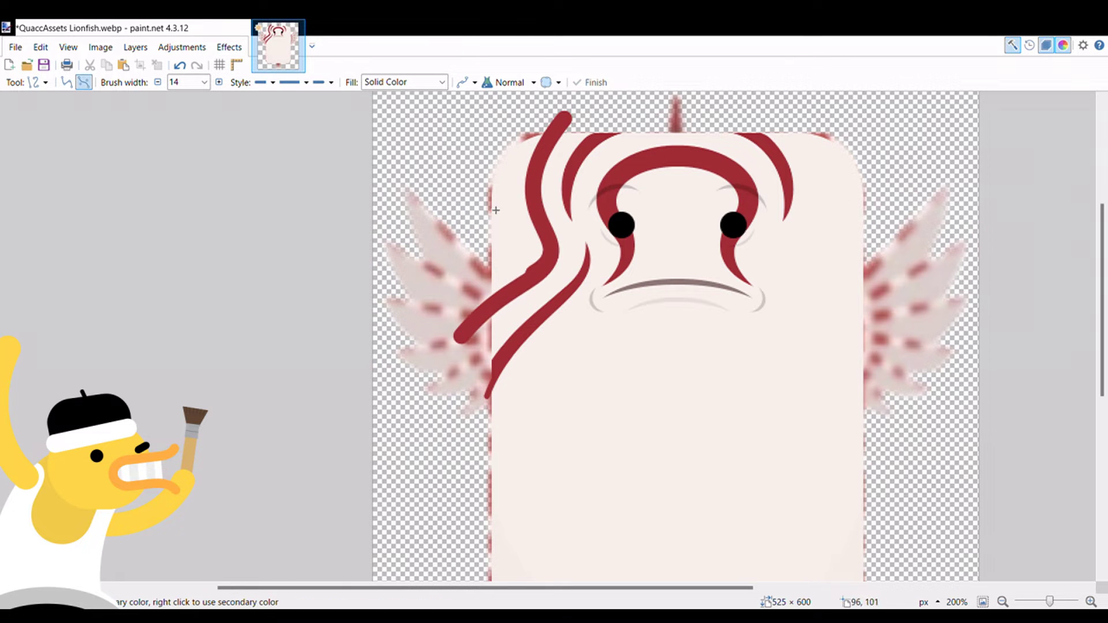
Step: Add a short curved red stripe 11 wide by the body's upper left corner, with a tapered lower end
drag(508, 136, 516, 248)
drag(510, 174, 498, 185)
key([)
key([)
key([)
key(Return)
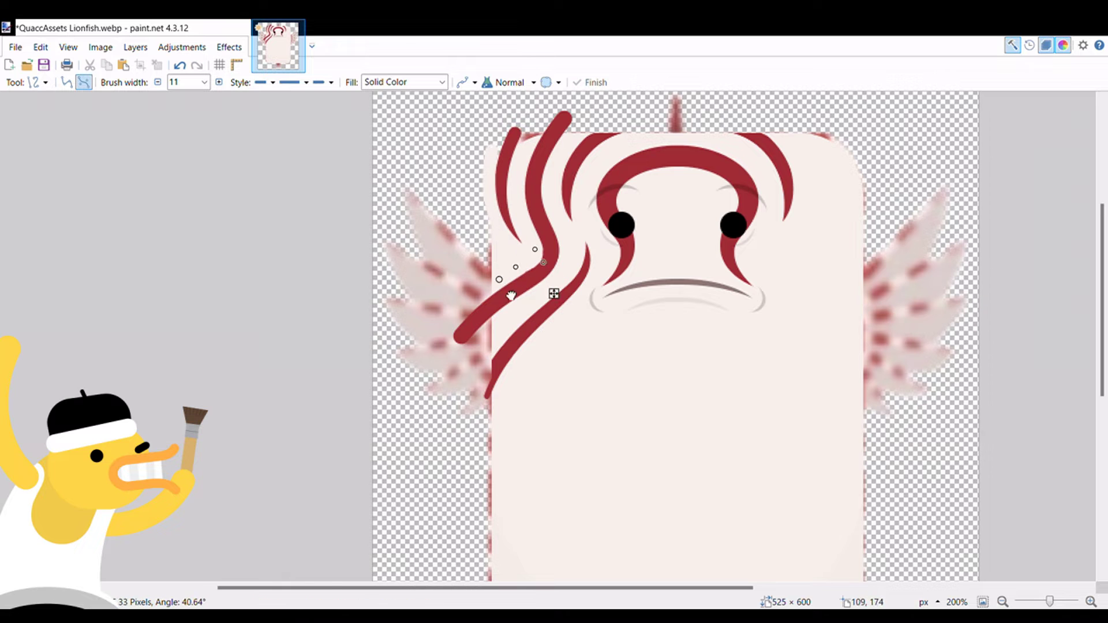
Step: Clear the stripe ends that stick out beyond the body's upper edge and rounded left corner
key(e)
key(m)
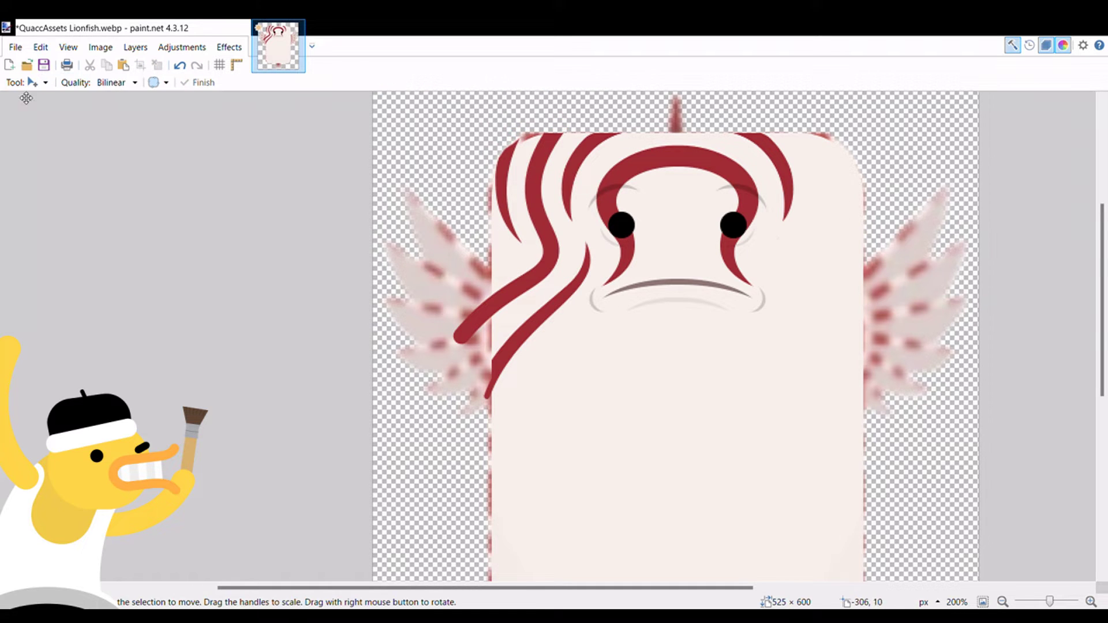
key(e)
scroll(537, 240, up, 3)
scroll(541, 240, down, 2)
key(ctrl+z)
scroll(440, 304, up, 2)
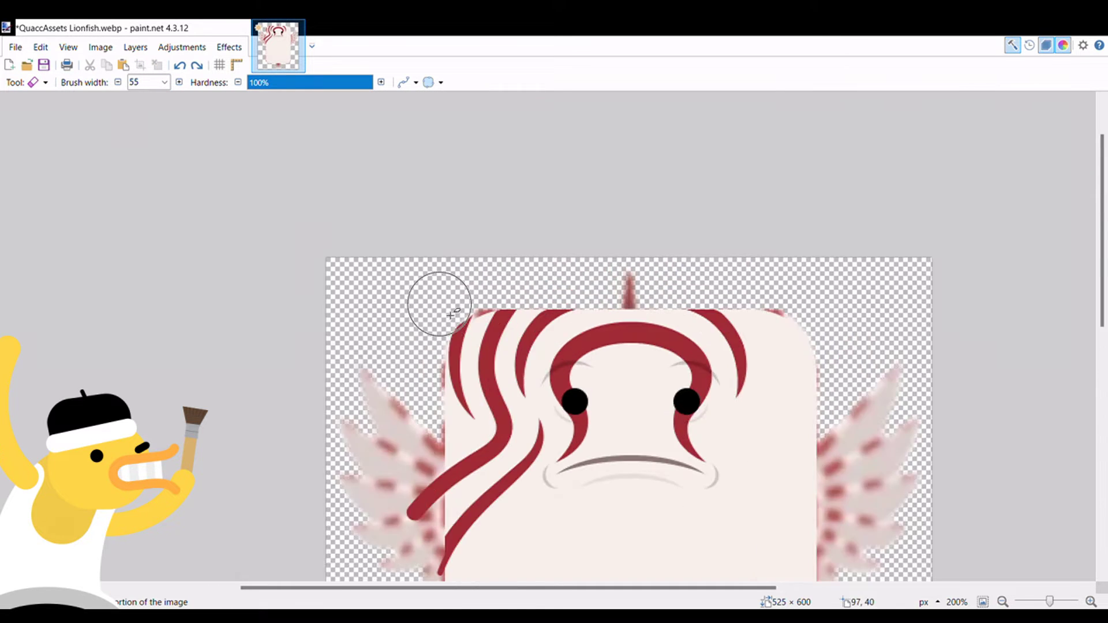
Step: Try to refine the outermost left stripe's upper tip with a red curve 3 wide
scroll(713, 418, down, 4)
scroll(712, 418, up, 7)
key(o)
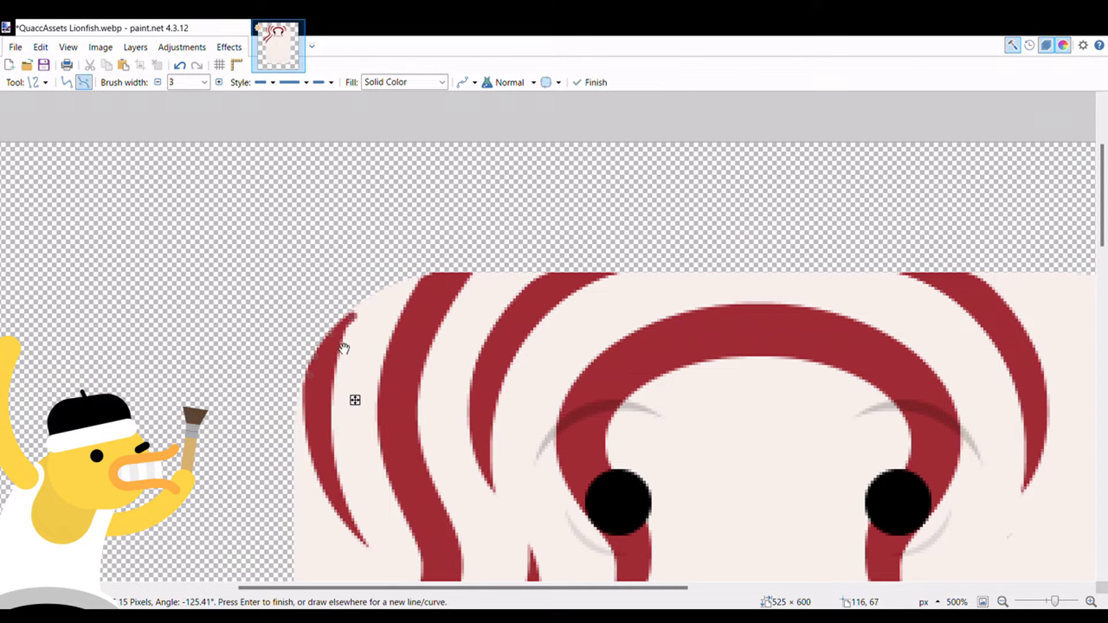
key(ctrl+z)
key(ctrl+y)
key(ctrl+z)
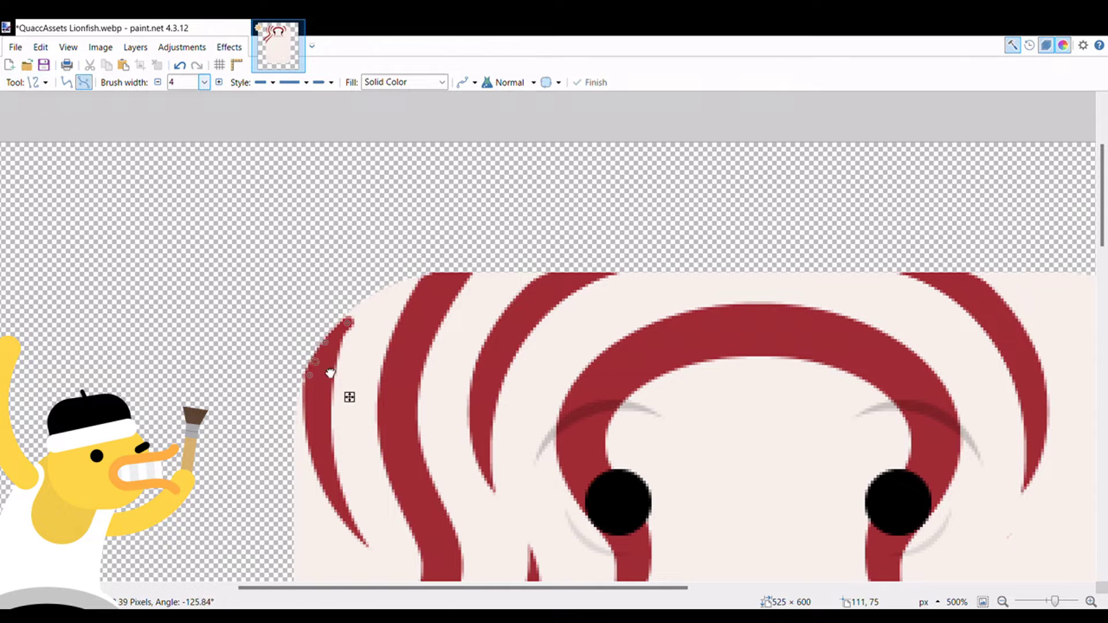
Step: Shape the outermost left stripe's upper tip along the rounded corner with a red curve 4 wide
key(e)
drag(1055, 602, 1048, 601)
scroll(509, 335, up, 2)
key(o)
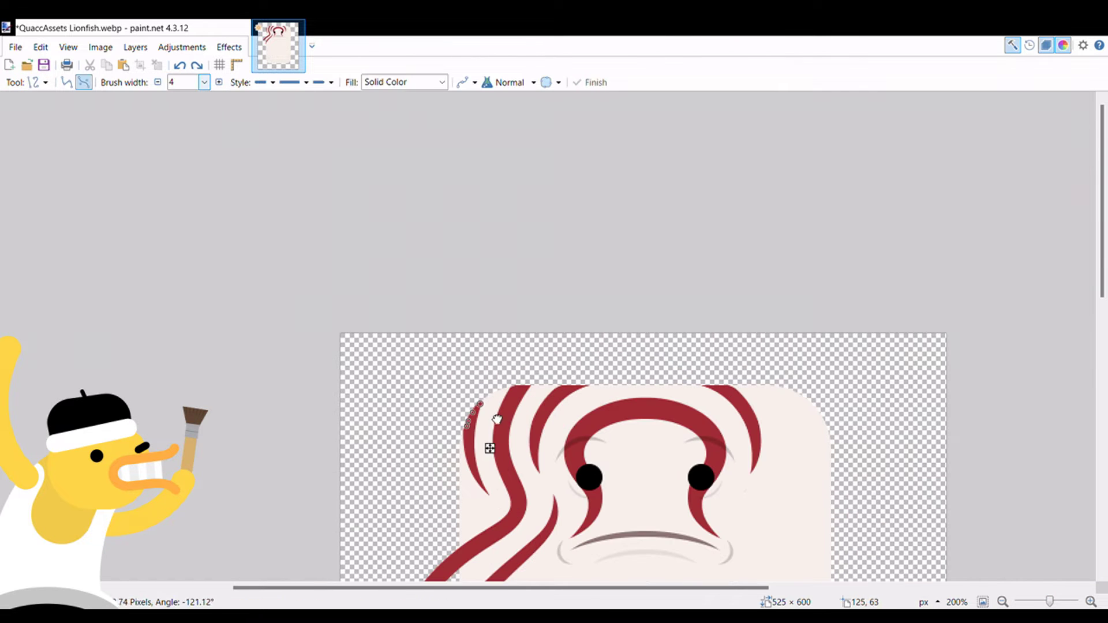
key(e)
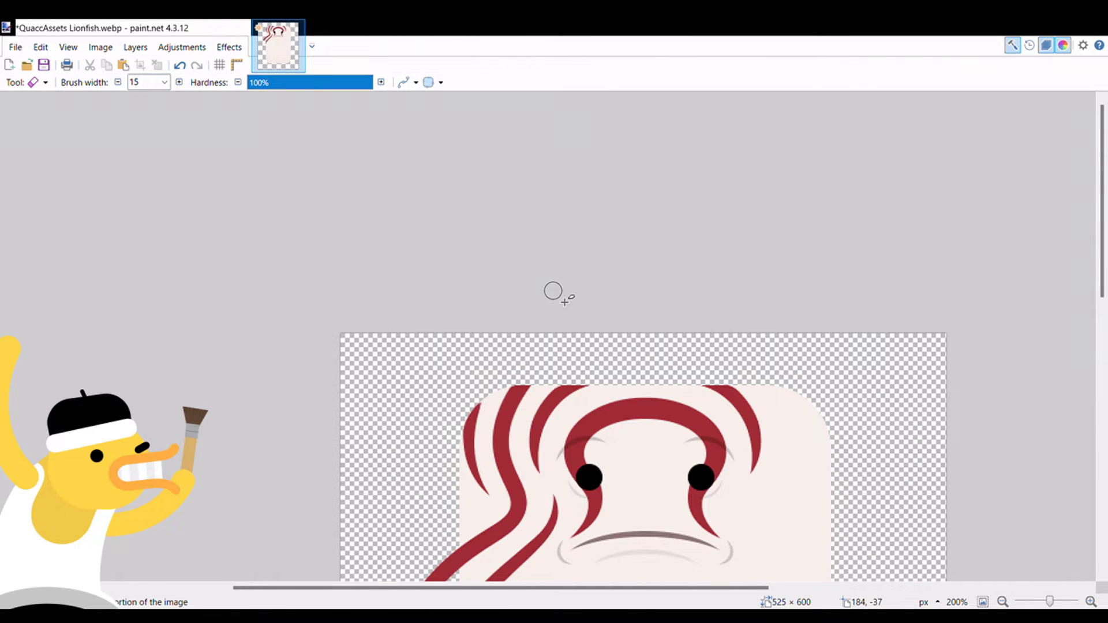
Step: Clean up the outermost left stripe's upper tip with the Eraser at a width of 2
scroll(630, 375, down, 3)
scroll(985, 400, up, 5)
scroll(808, 346, down, 5)
scroll(520, 289, up, 4)
key(o)
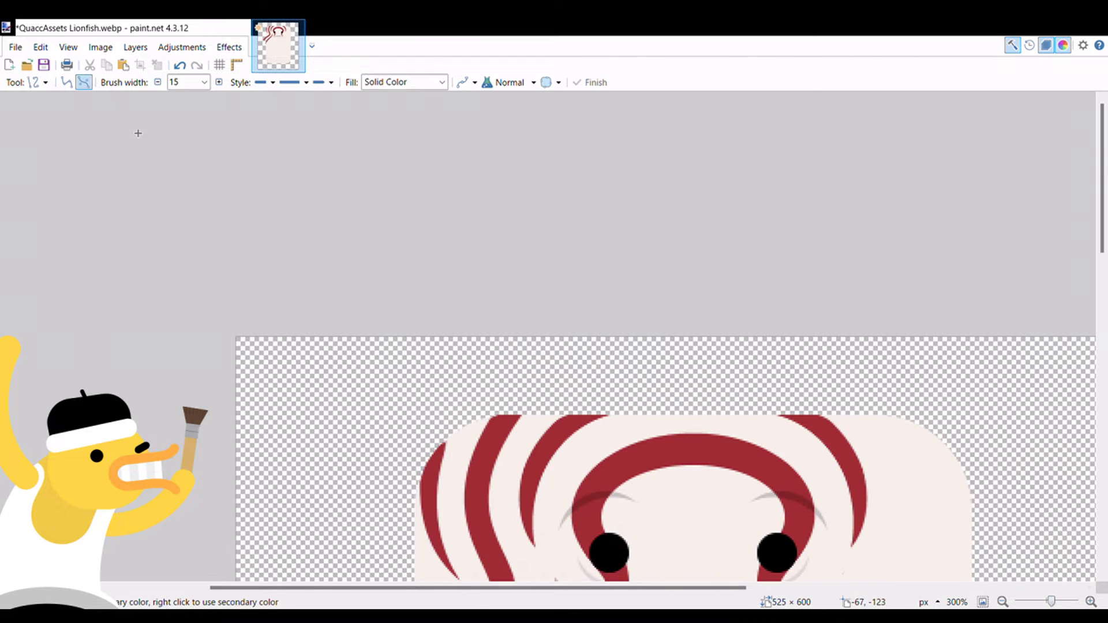
scroll(463, 456, up, 1)
key(Return)
key(e)
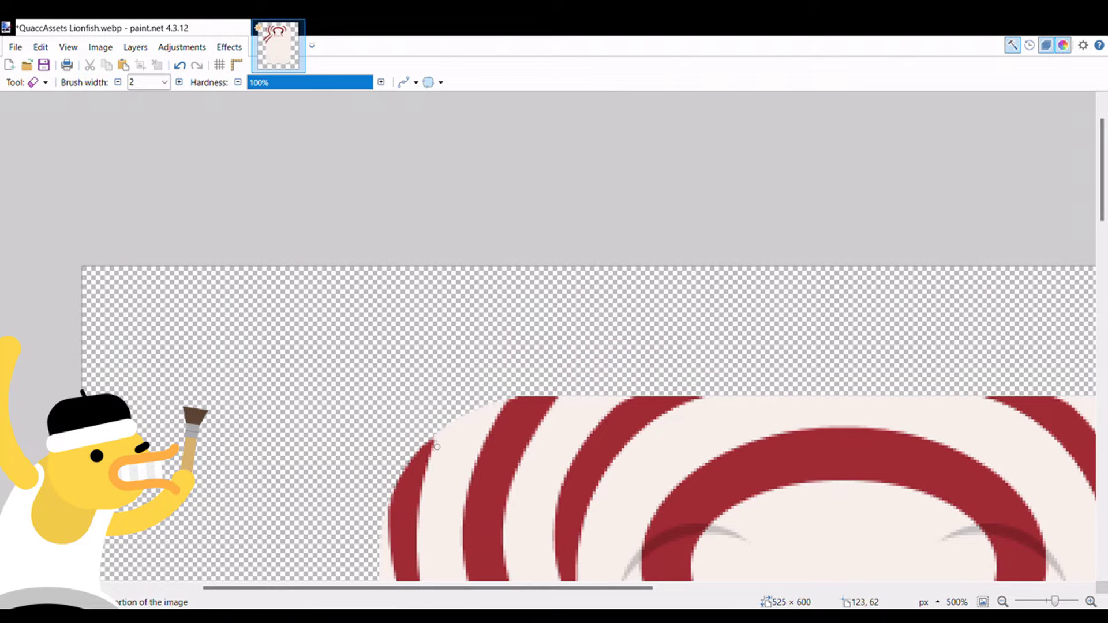
Step: Select and remove the stripe overhangs beyond the body's left edge, then clear the selection
click(1050, 603)
key(s)
drag(364, 315, 478, 376)
key(m)
key(s)
click(421, 148)
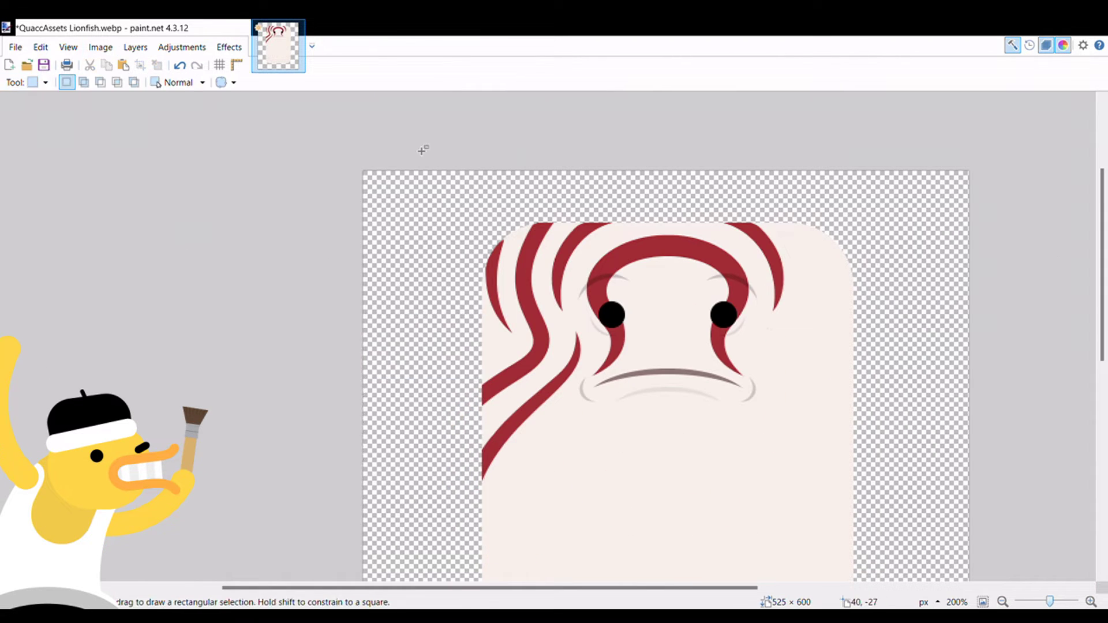
Step: Mirror the striped left half of the face onto the right half, aligning both halves at the centre
drag(657, 170, 721, 539)
key(m)
mouse_move(721, 354)
mouse_down()
mouse_move(668, 371)
mouse_move(979, 445)
mouse_up()
scroll(979, 445, down, 4)
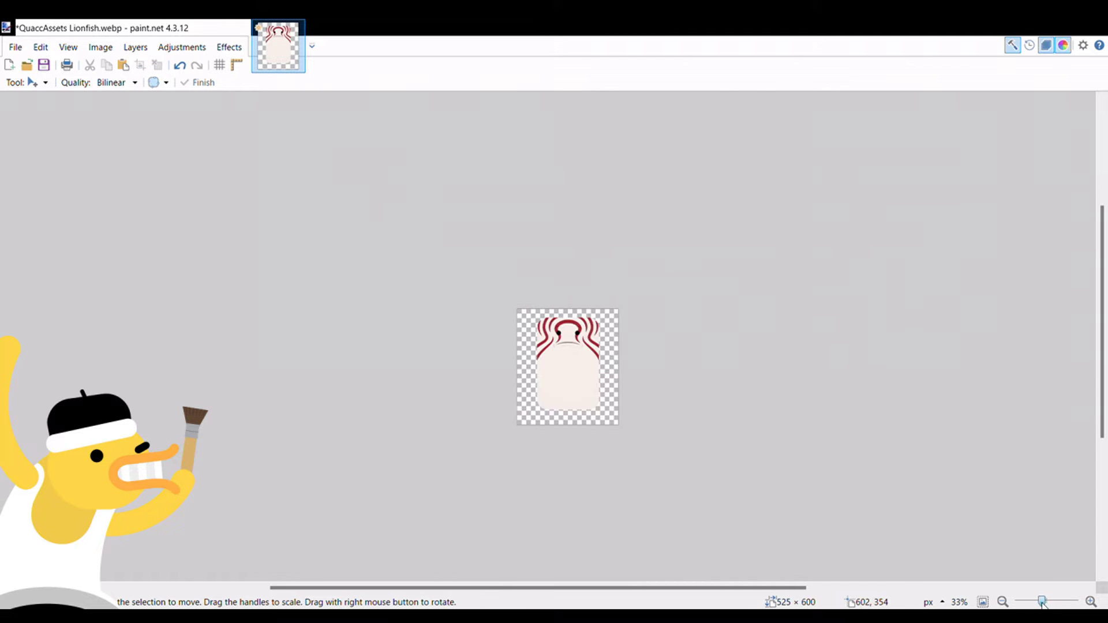
scroll(609, 404, up, 2)
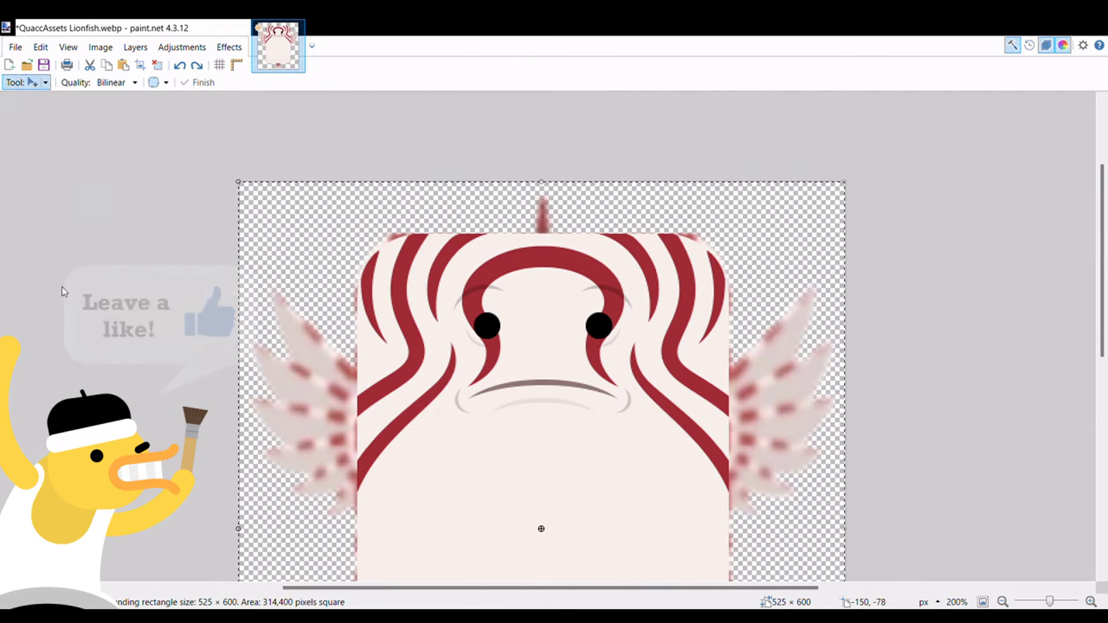
Step: Try a thick curved red stripe 40 wide below the mouth
key(e)
scroll(205, 213, down, 1)
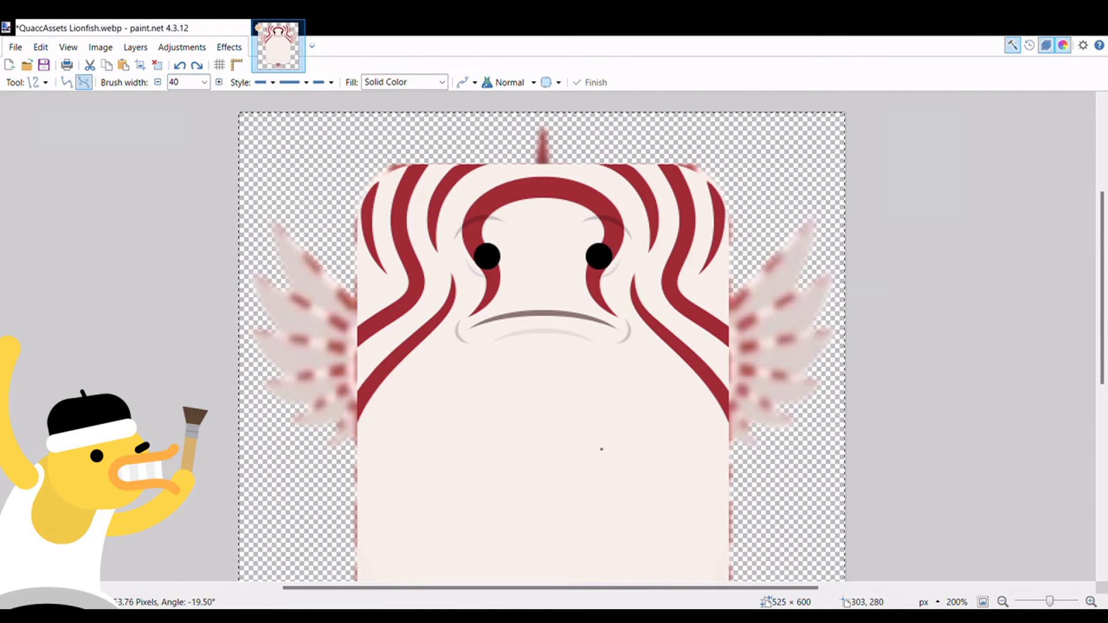
mouse_move(408, 358)
mouse_down()
mouse_move(594, 441)
mouse_move(628, 401)
mouse_move(606, 394)
mouse_up()
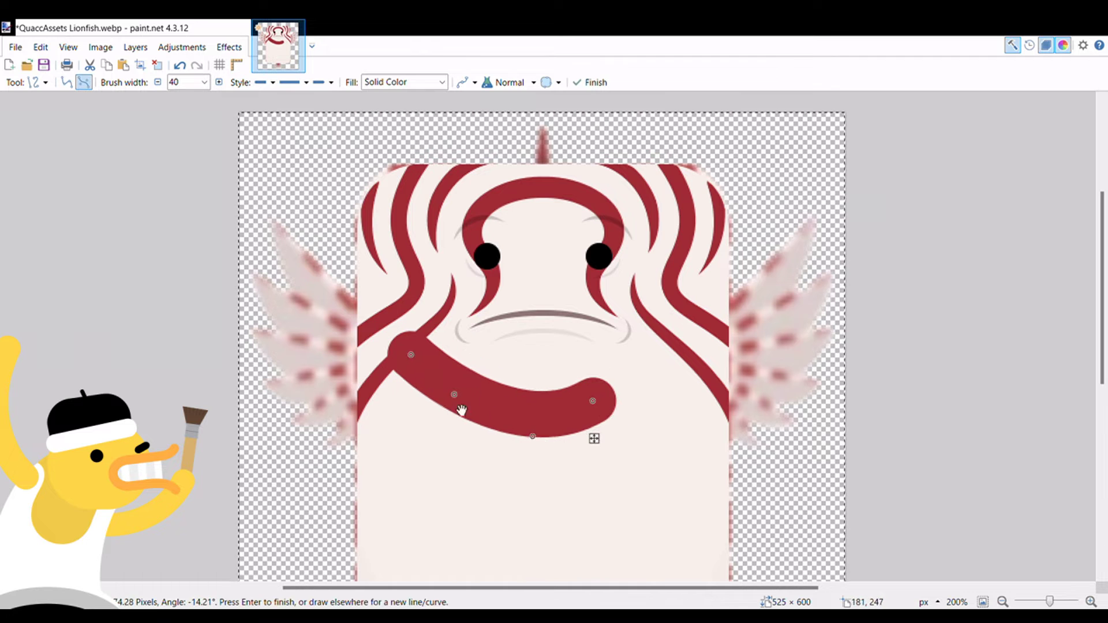
key(Return)
key(ctrl+z)
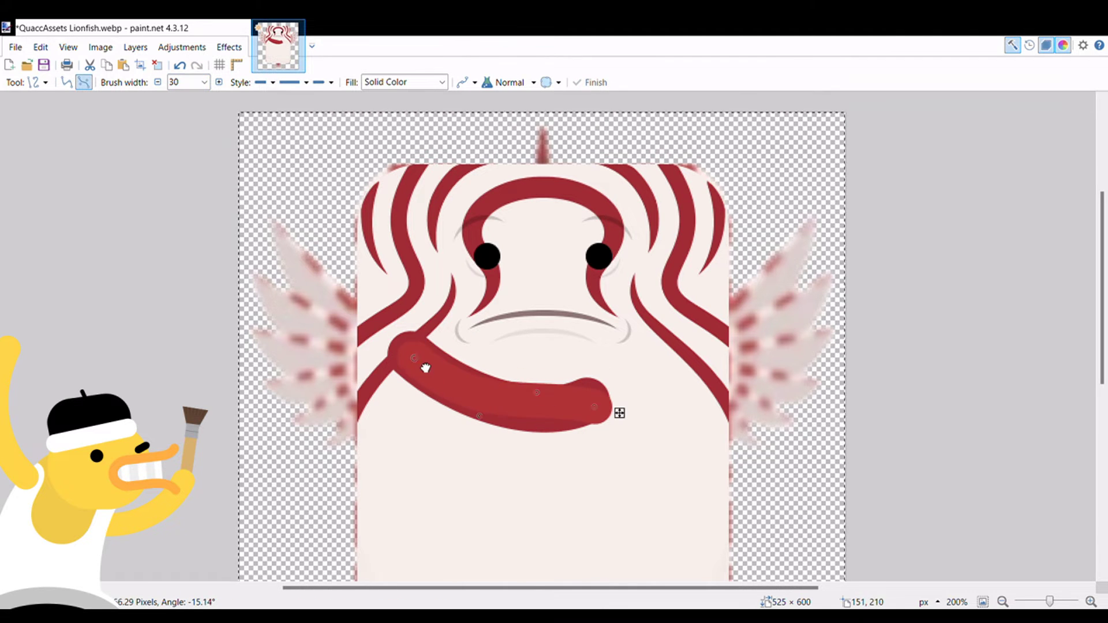
Step: Try to cut the thick stripe's left end diagonally with a pale curve 20 wide
key(b)
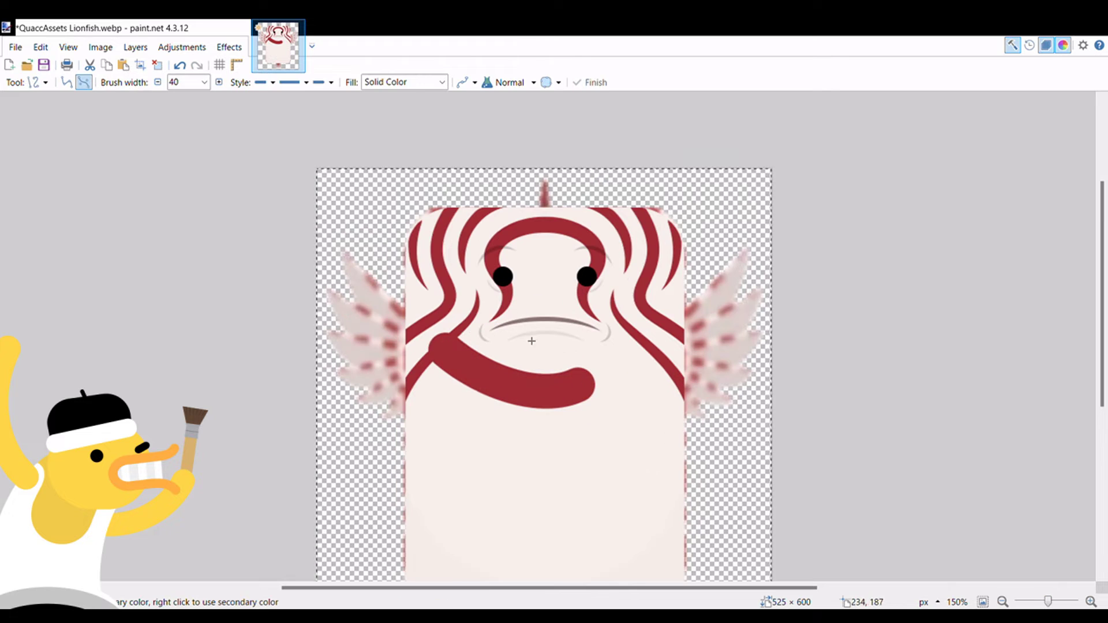
key(b)
key(ctrl+z)
scroll(478, 401, up, 1)
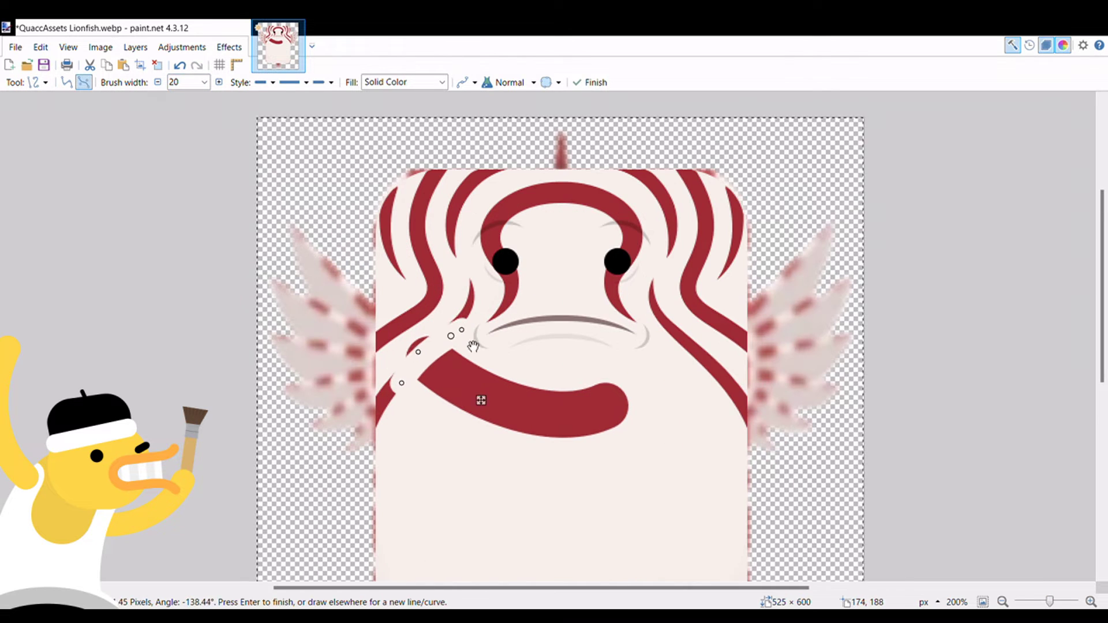
key(e)
drag(469, 310, 429, 343)
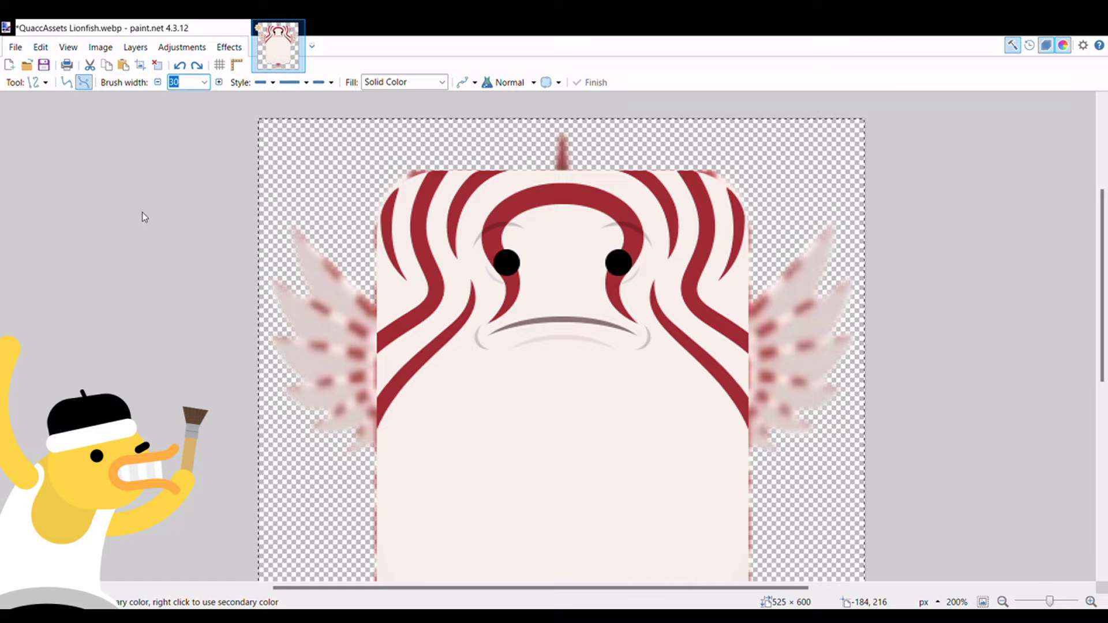
Step: Draw a curved red stripe 30 wide below the mouth, cut its left end diagonally and set the curve width to 3
mouse_move(442, 377)
mouse_down()
mouse_move(604, 424)
mouse_move(626, 398)
mouse_move(579, 426)
mouse_up()
key([)
drag(453, 330, 407, 372)
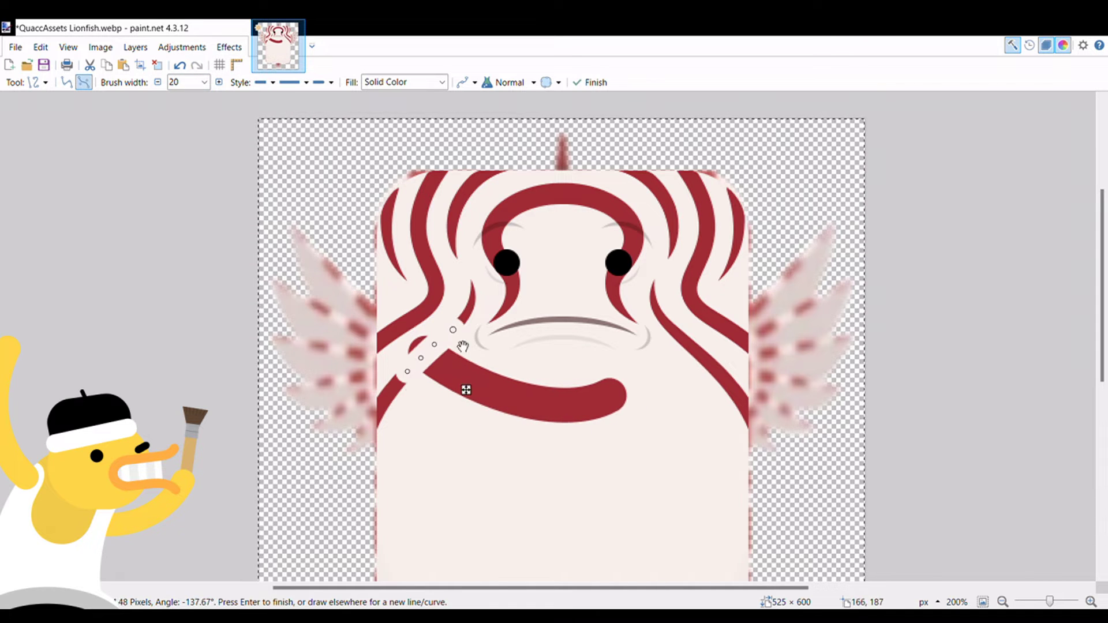
click(186, 81)
text(3)
key(ctrl+z)
ctrl+scroll(520, 205, down, 1)
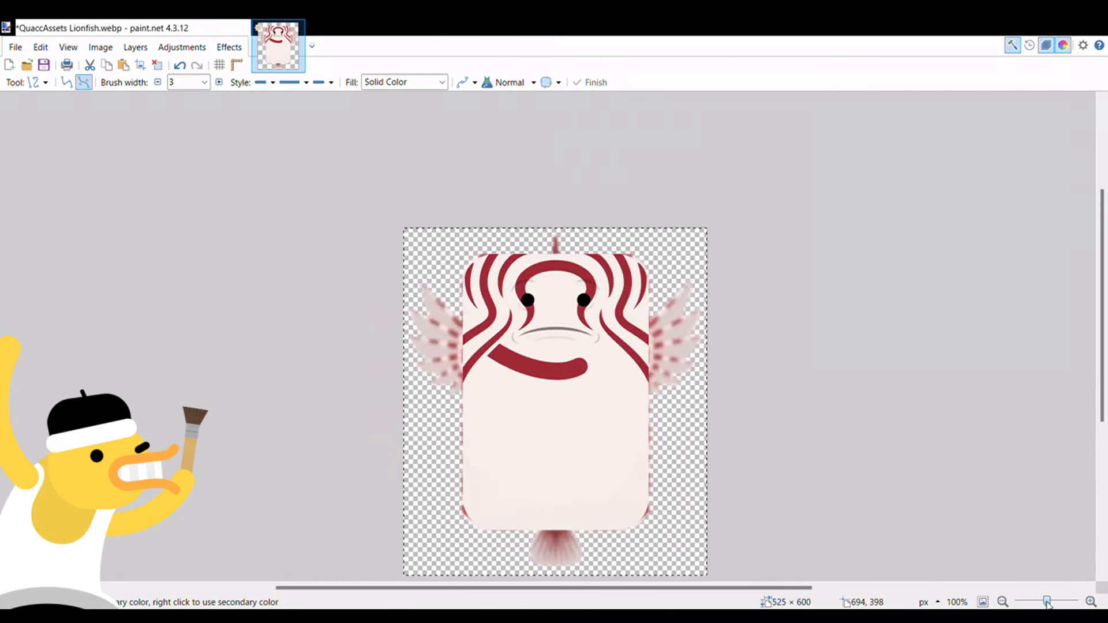
Step: Draw a curved red stripe 15 wide beneath the thick stripe under the mouth
ctrl+scroll(519, 205, up, 2)
scroll(389, 421, down, 5)
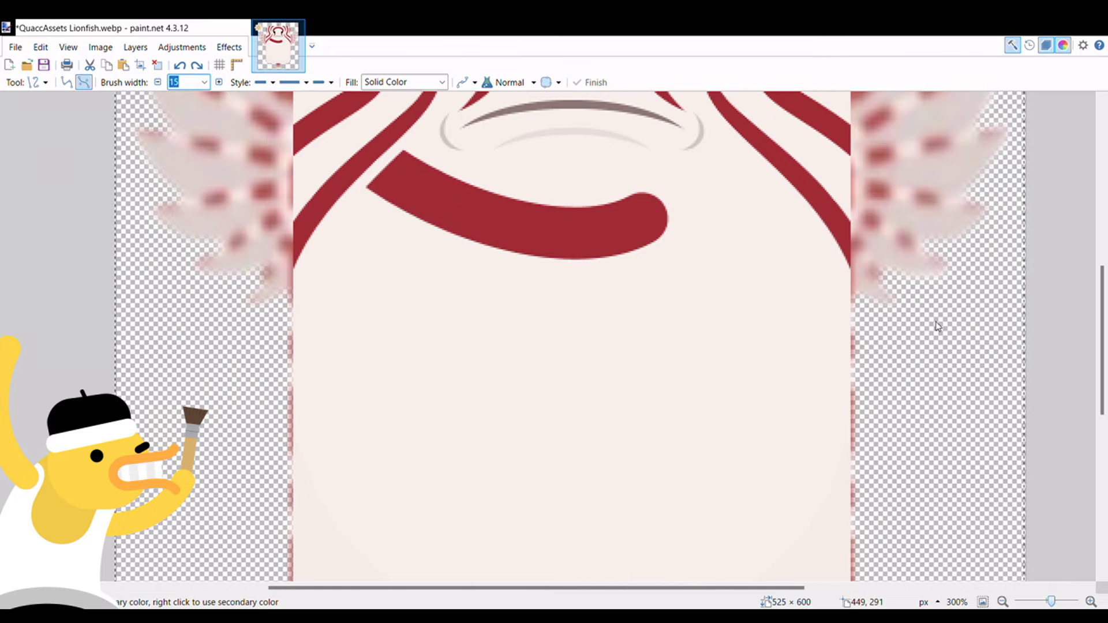
mouse_move(334, 214)
mouse_down()
mouse_move(663, 302)
mouse_move(366, 247)
mouse_move(649, 302)
mouse_up()
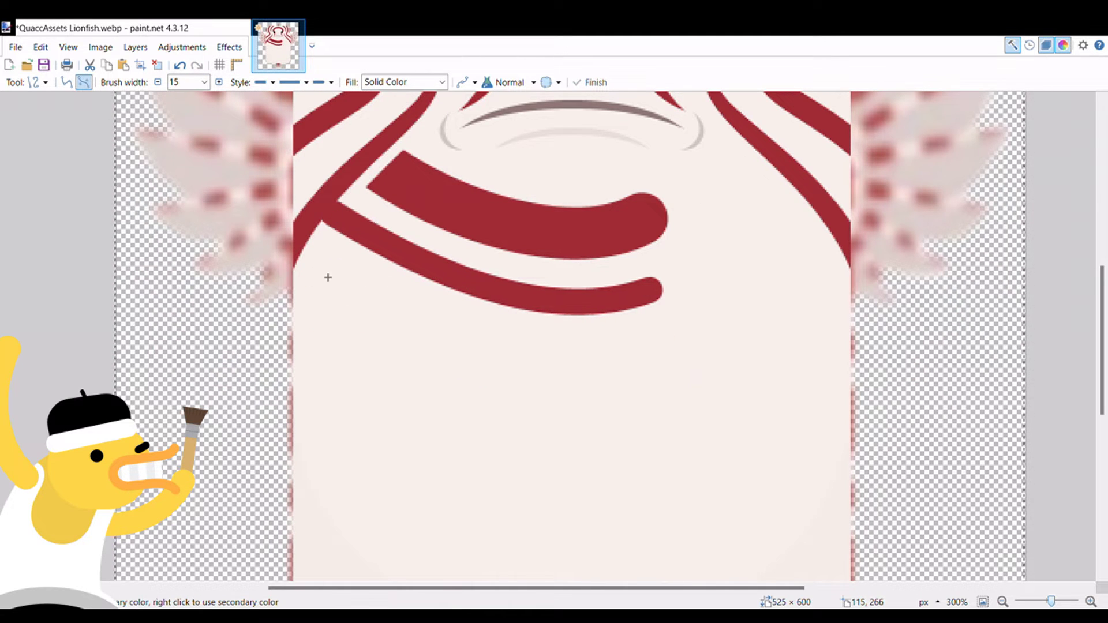
Step: Draw a second thick curved red stripe 30 wide below the thin one and adjust its curvature to run parallel
key(bracketright)
key(bracketright)
key(bracketright)
mouse_move(298, 263)
mouse_down()
mouse_move(594, 396)
mouse_move(638, 363)
mouse_up()
drag(540, 391, 540, 388)
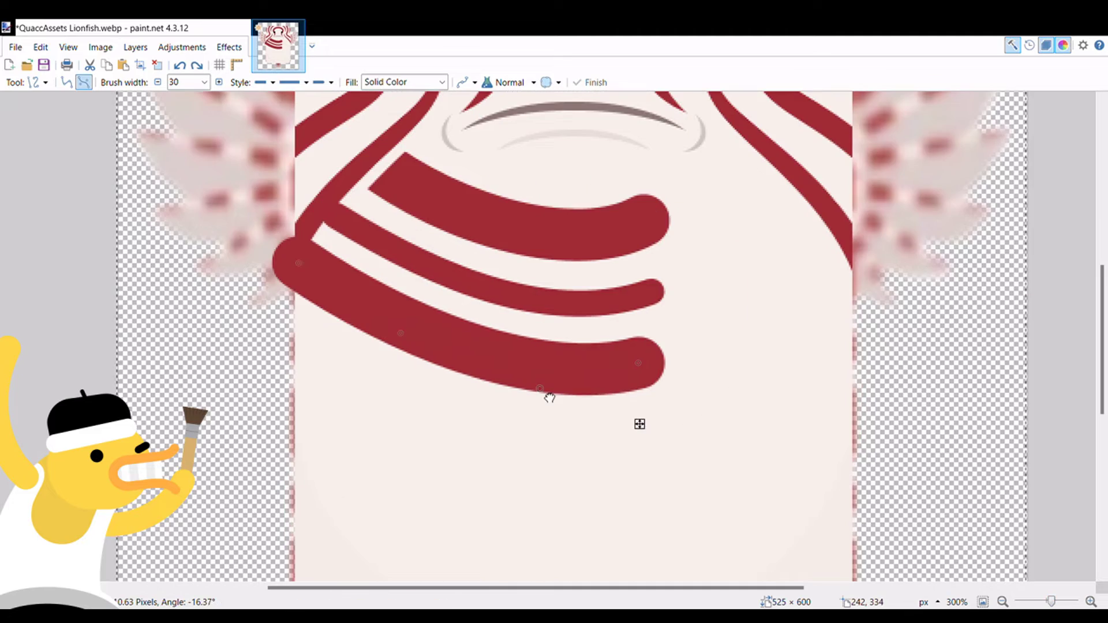
key(Return)
Step: Try a thin red stripe 15 wide below the second thick one, tapering its right end with a pale curve
key(bracketleft)
key(bracketleft)
key(bracketleft)
mouse_move(268, 316)
mouse_down()
mouse_move(564, 469)
mouse_move(466, 433)
mouse_move(543, 427)
mouse_up()
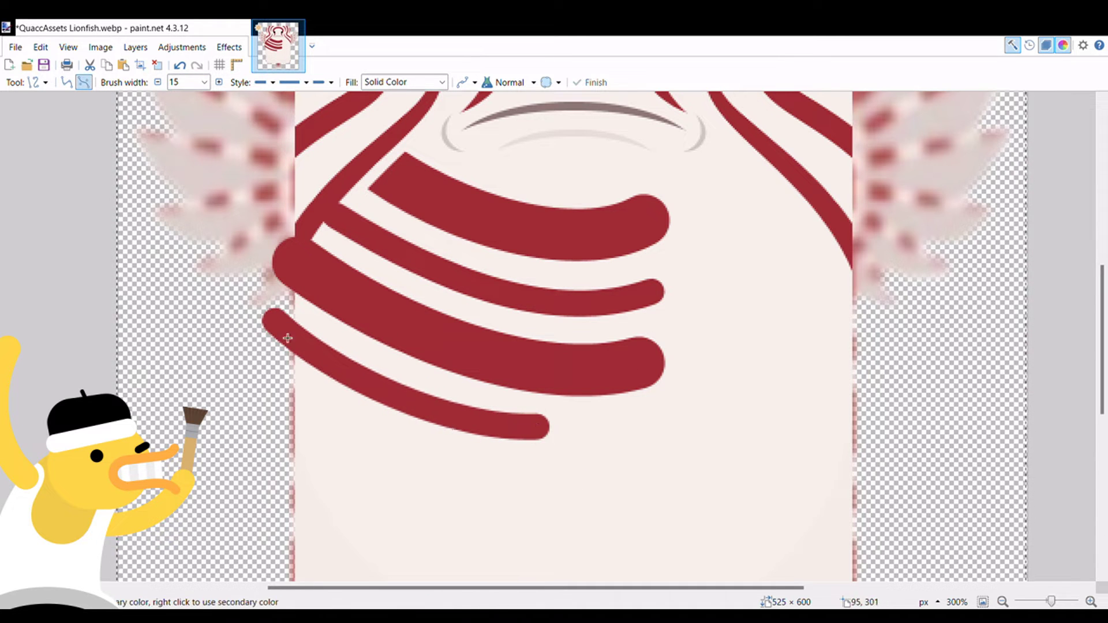
drag(283, 366, 574, 423)
drag(502, 419, 518, 472)
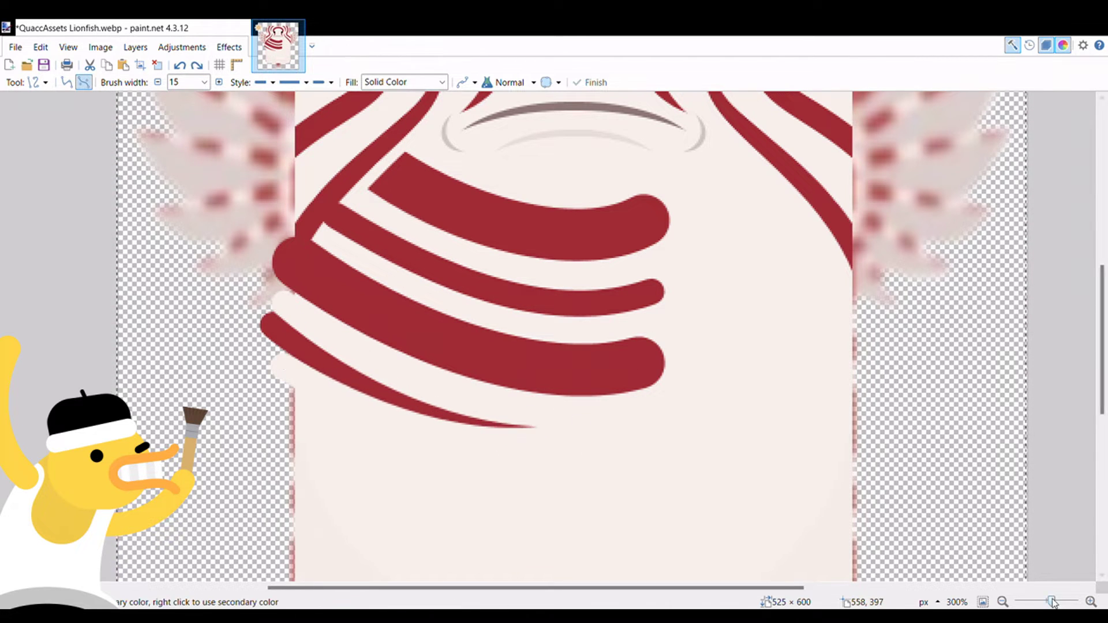
Step: Draw a full-length curved red stripe 15 wide beneath the second thick stripe, bending it parallel to the stripe above
mouse_move(1054, 602)
mouse_down()
mouse_move(1038, 603)
mouse_move(1049, 603)
mouse_up()
drag(353, 313, 594, 401)
mouse_move(479, 370)
mouse_down()
mouse_move(537, 424)
mouse_move(580, 437)
mouse_up()
key(Return)
Step: Draw a third thick curved red stripe 30 wide below the others and a thin one 15 wide beneath it
key(bracketright)
key(bracketright)
key(bracketright)
mouse_move(356, 365)
mouse_down()
mouse_move(591, 466)
mouse_move(612, 450)
mouse_up()
drag(430, 420, 419, 420)
drag(560, 465, 570, 468)
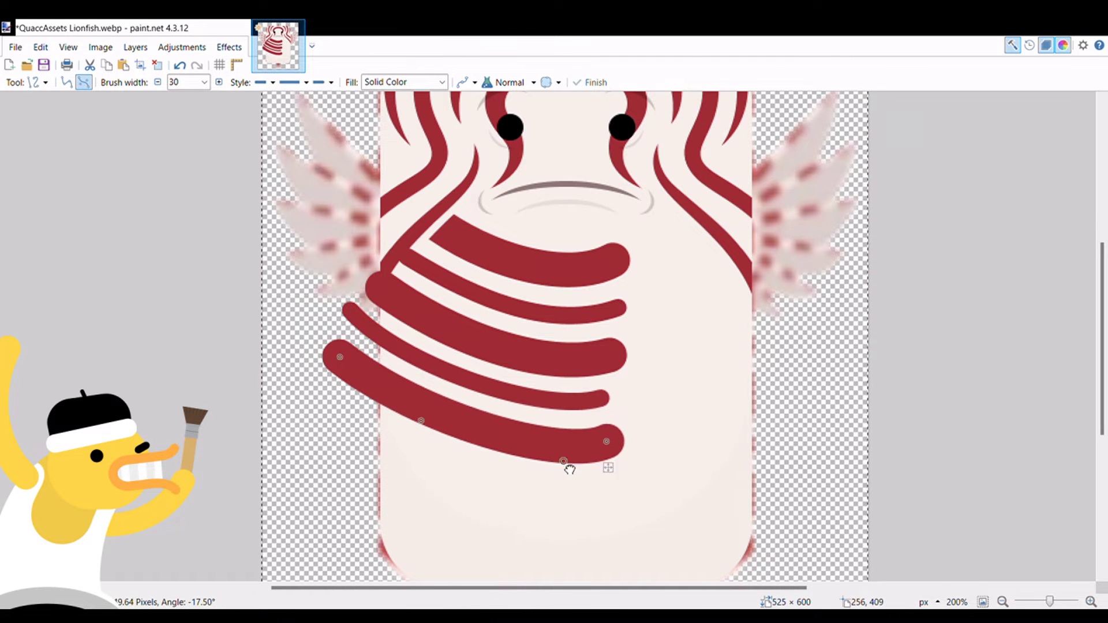
drag(346, 415, 606, 495)
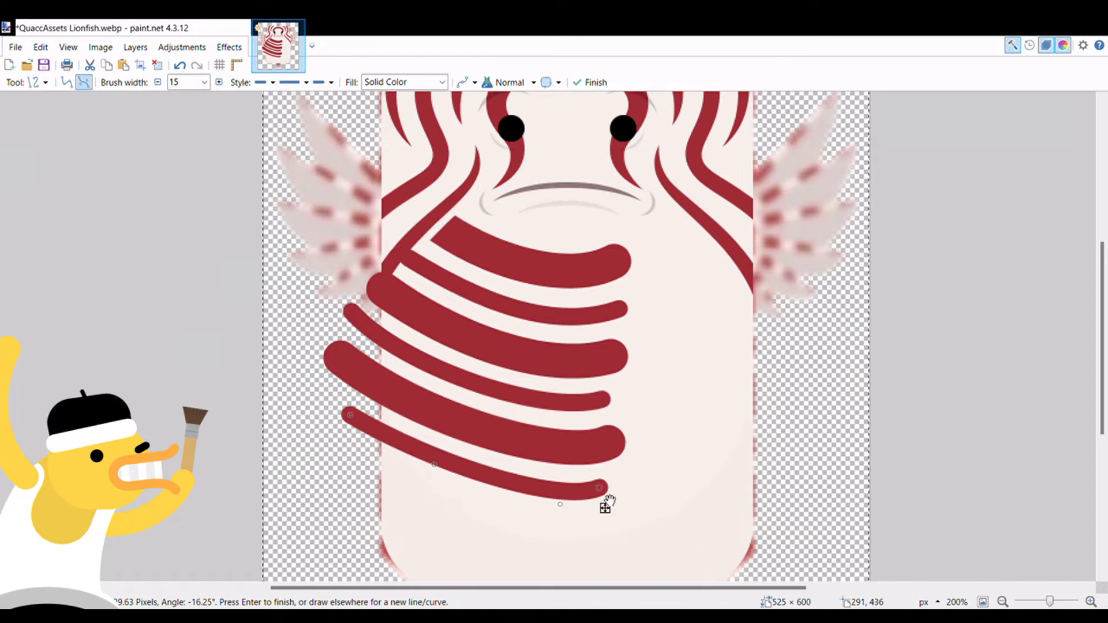
key(Return)
Step: Draw a shorter curved red stripe 15 wide as the lowest one and taper its right end with a pale curve
scroll(366, 399, down, 2)
mouse_move(352, 381)
mouse_down()
mouse_move(589, 470)
mouse_move(542, 455)
mouse_up()
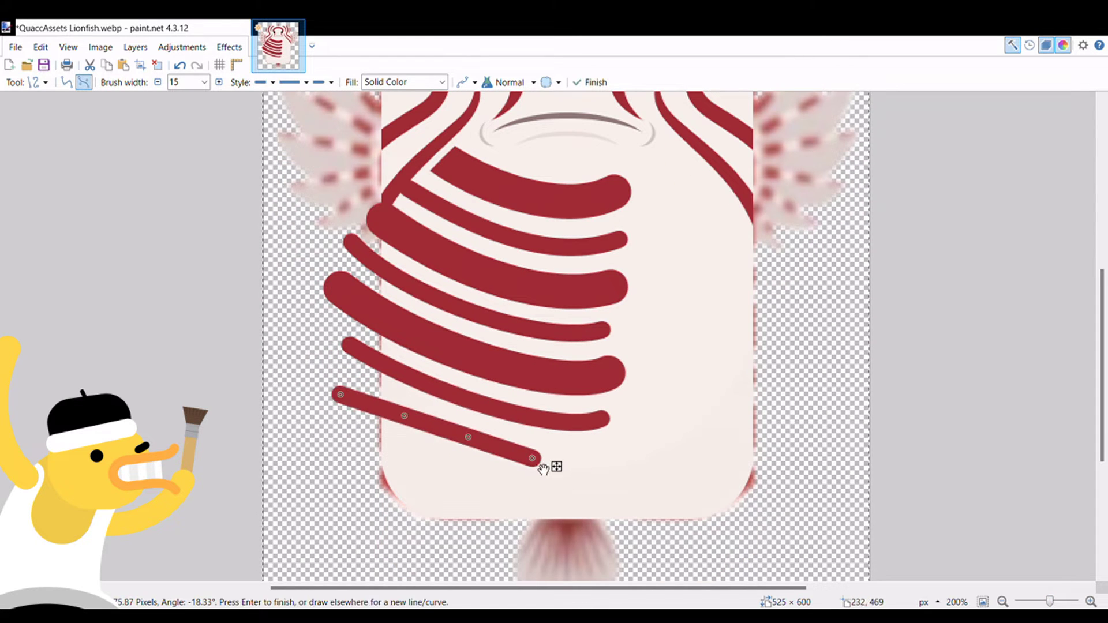
drag(478, 431, 485, 456)
drag(415, 406, 400, 419)
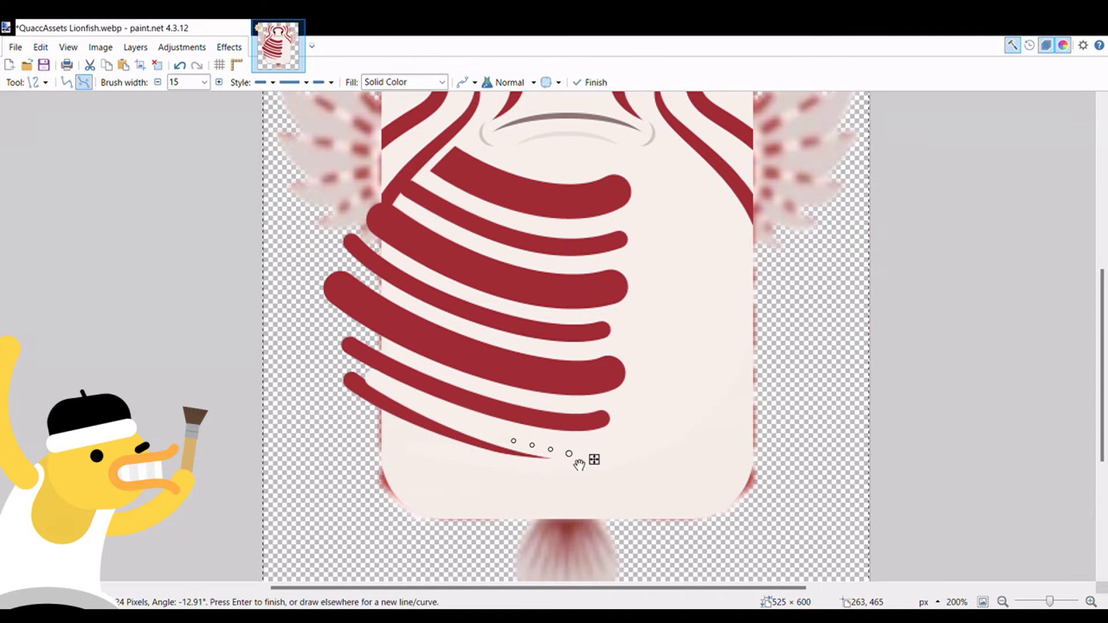
Step: Select the tapered lowest stripe and move it slightly up and to the left
key(e)
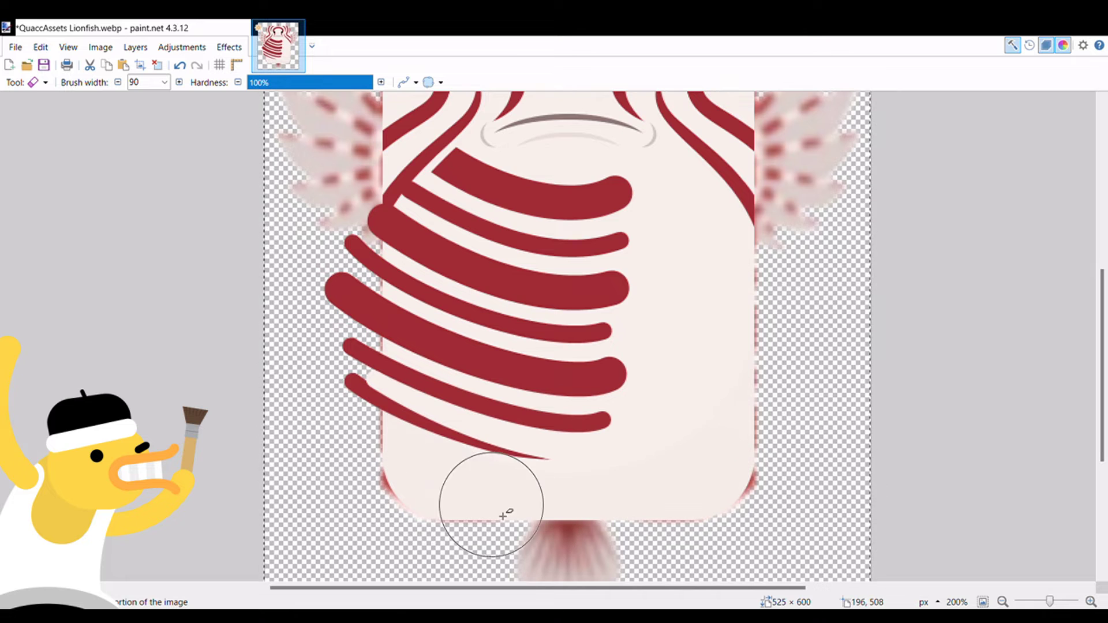
scroll(502, 515, down, 5)
scroll(549, 525, up, 5)
key(s)
mouse_move(375, 453)
mouse_down()
mouse_move(426, 485)
mouse_move(541, 481)
mouse_up()
key(m)
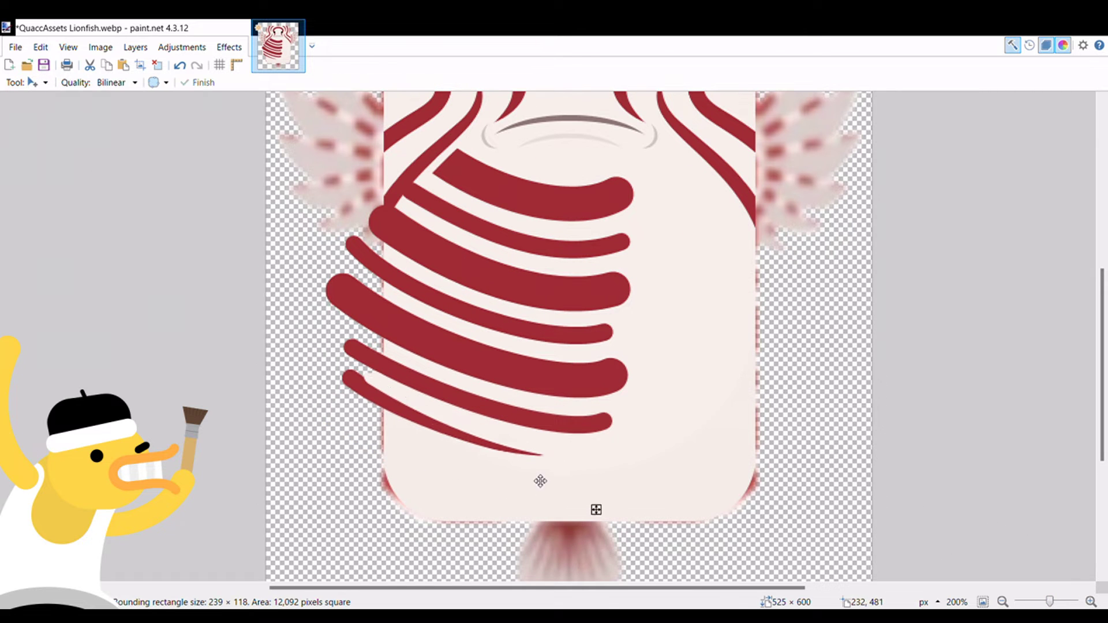
Step: Cut the left ends of the upper belly stripes diagonally along the face stripe with a pale curve 12 wide
key(e)
key(o)
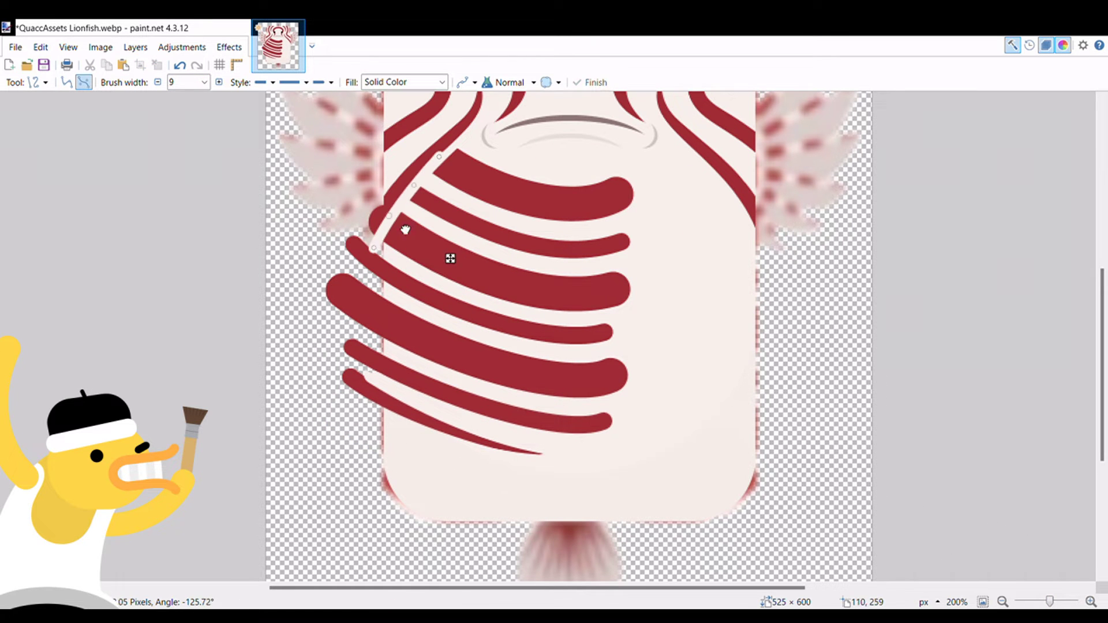
key(e)
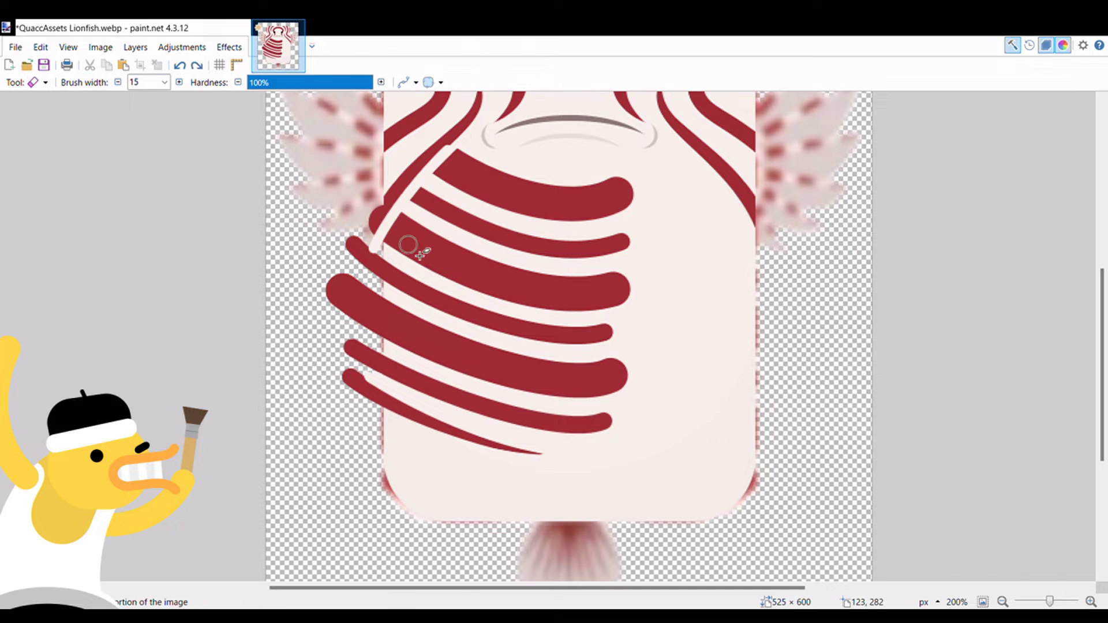
key(ctrl+z)
key(e)
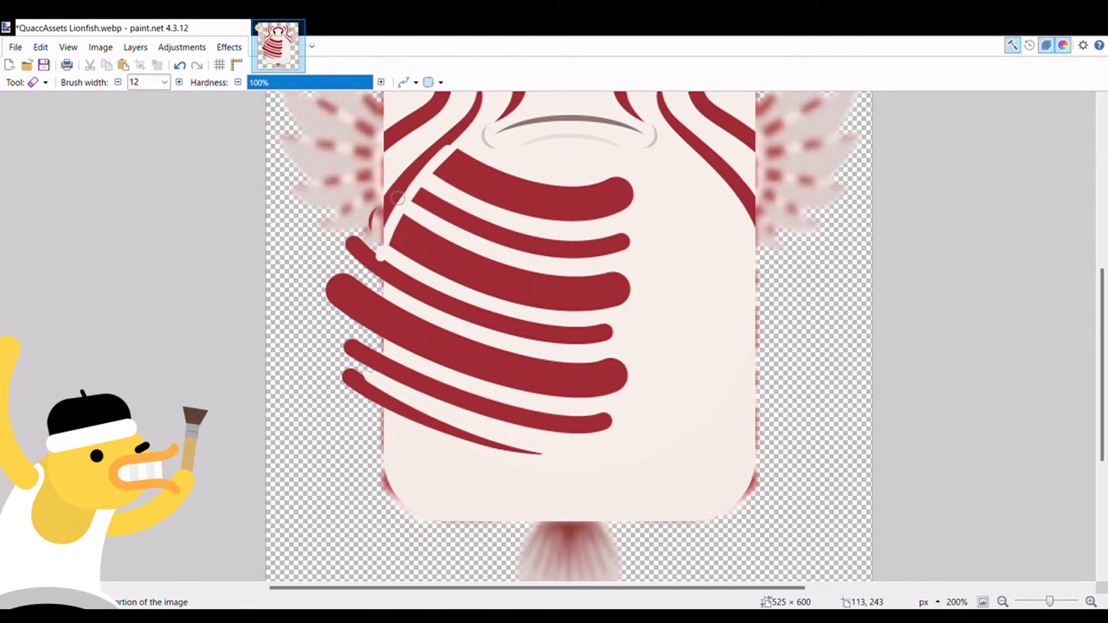
Step: Remove the stripe ends that overhang the body's left edge
key(s)
drag(318, 123, 384, 185)
key(Delete)
key(m)
key(ctrl+z)
key(ctrl+z)
key(ctrl+z)
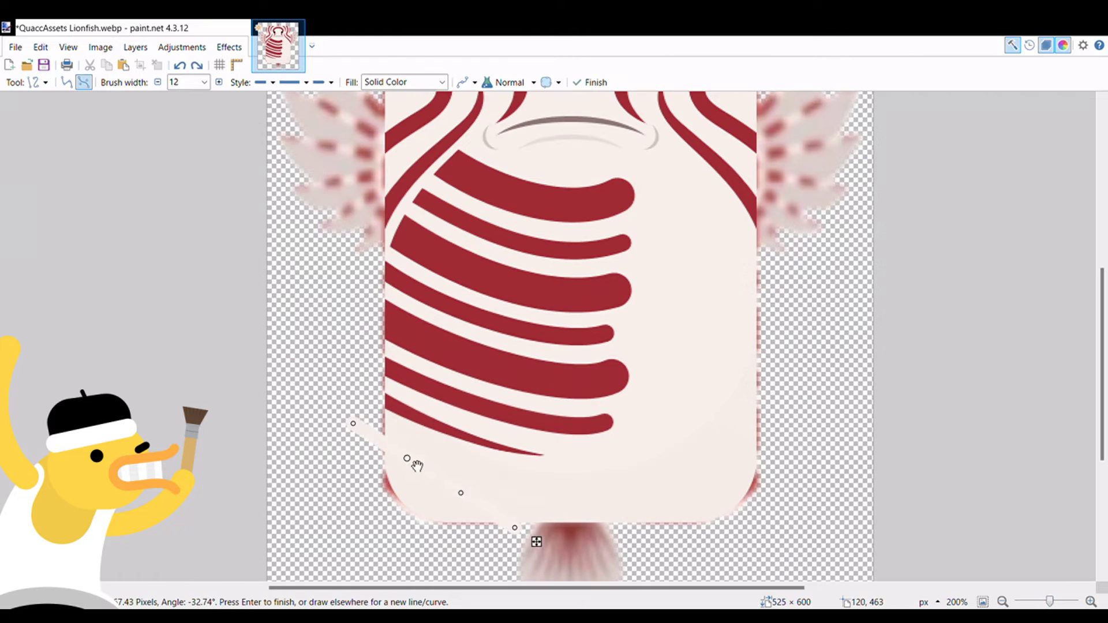
Step: Try an S-shaped red stripe 9 wide at the body's lower left with a short tapered stripe beneath it
drag(356, 414, 319, 381)
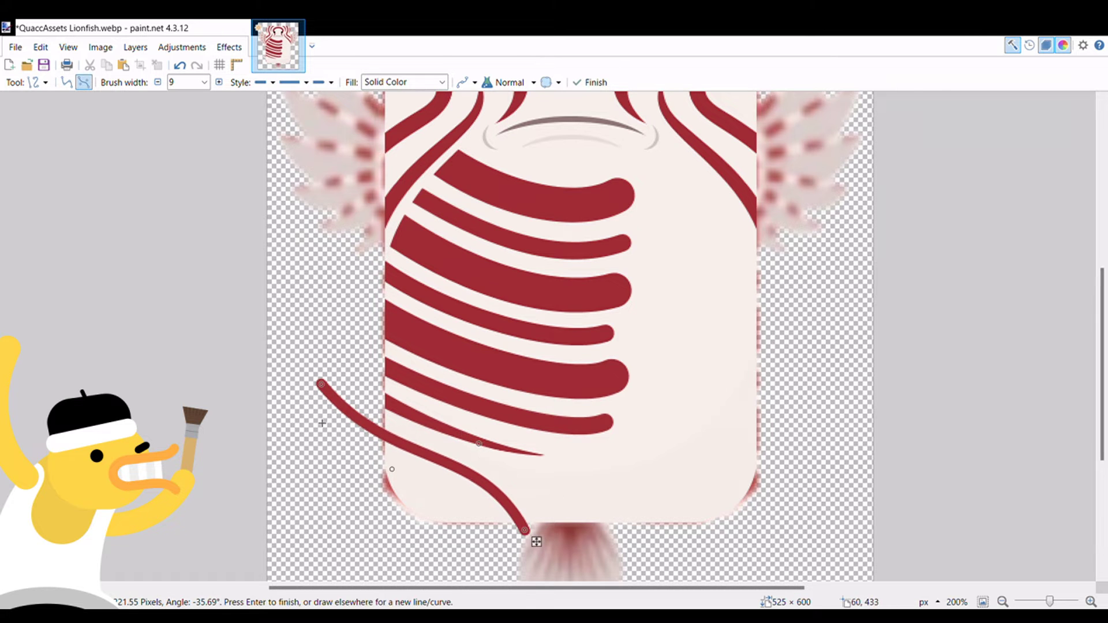
key(bracketleft)
key(bracketleft)
key(bracketleft)
drag(439, 489, 497, 536)
scroll(490, 531, up, 2)
drag(341, 401, 364, 426)
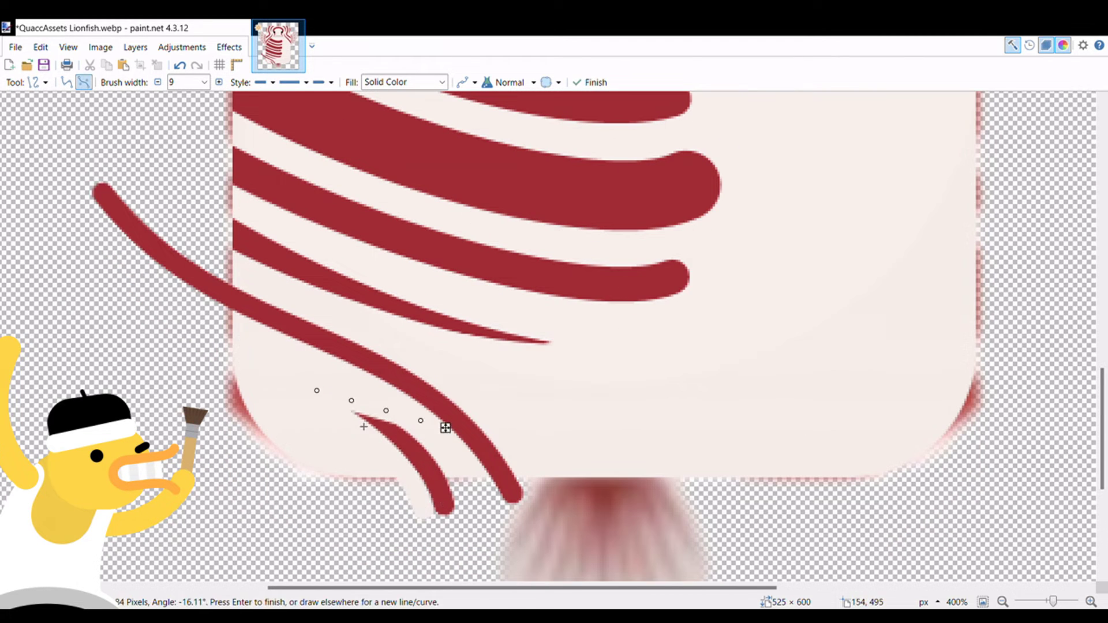
Step: Try mirroring the left half of the body stripes onto the right half
key(ctrl+minus)
key(m)
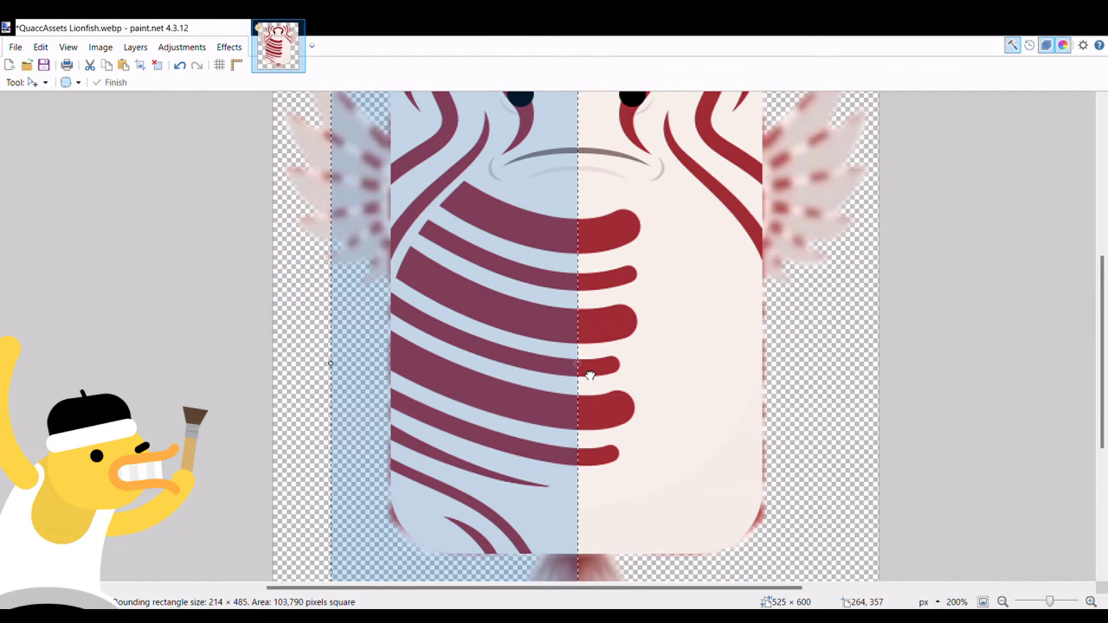
key(ctrl+minus)
key(ctrl+minus)
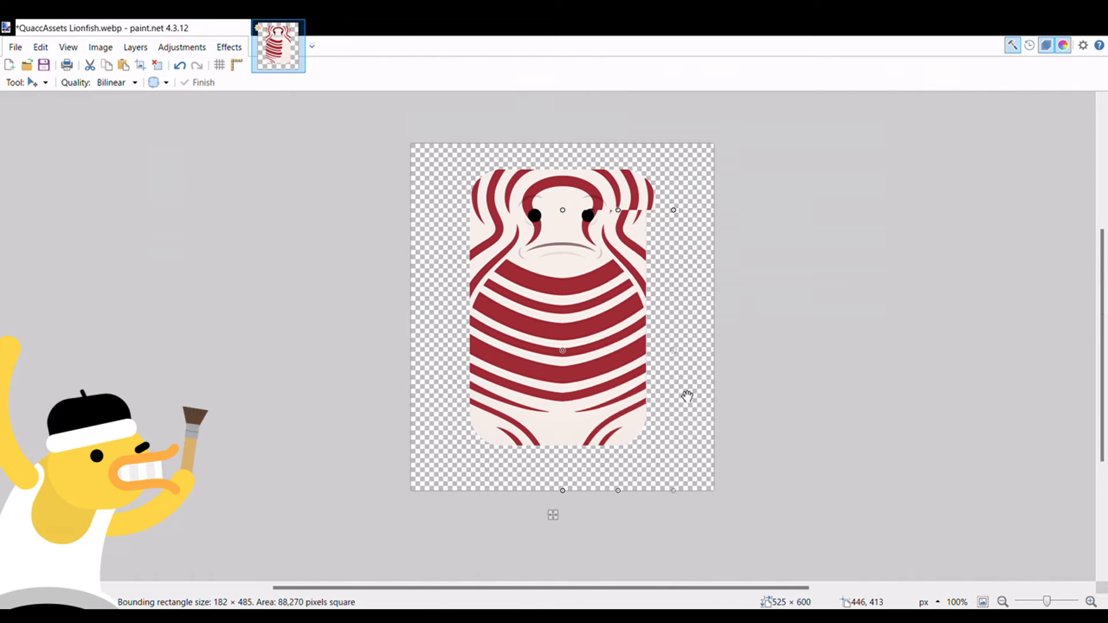
drag(687, 396, 698, 406)
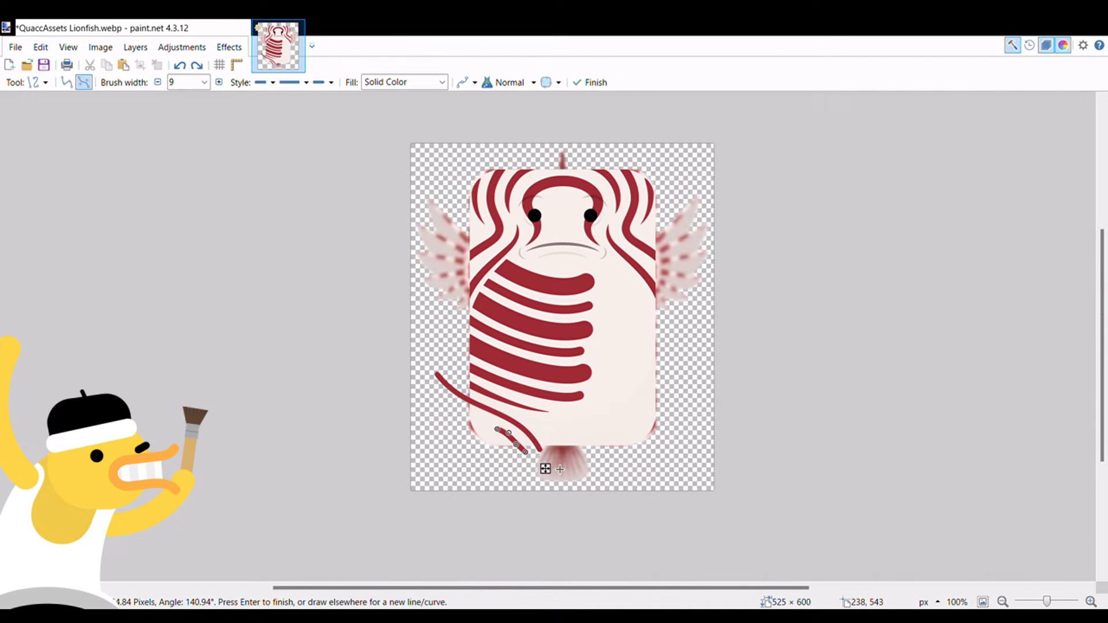
Step: Draw a steeper S-shaped red stripe 9 wide down to the body's lower edge, with a short tapered stripe beside it
drag(441, 368, 530, 416)
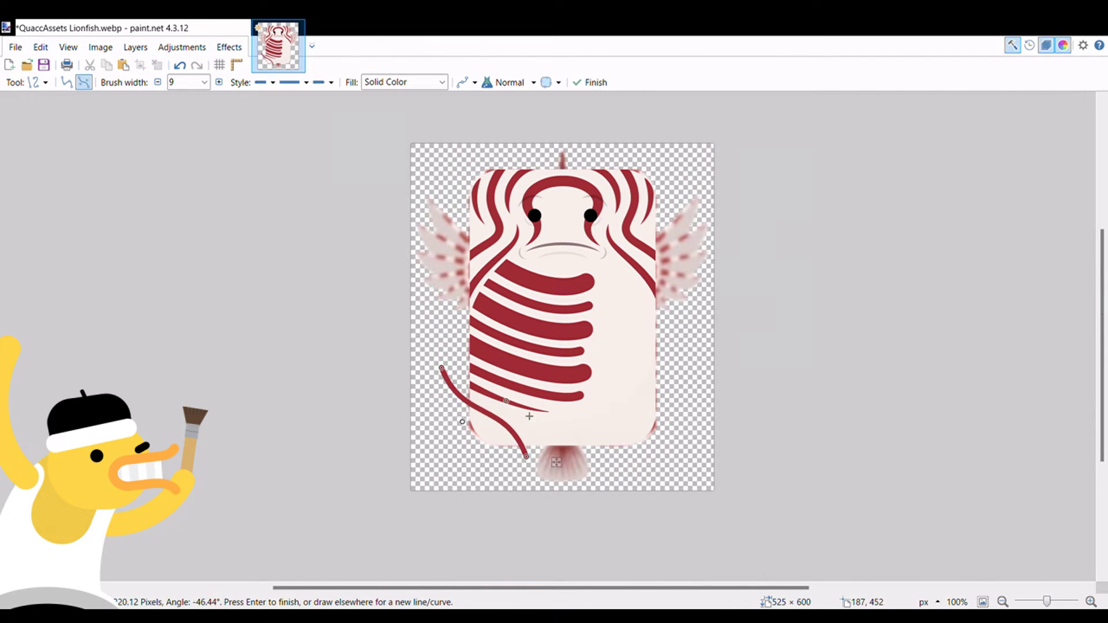
key(s)
key(m)
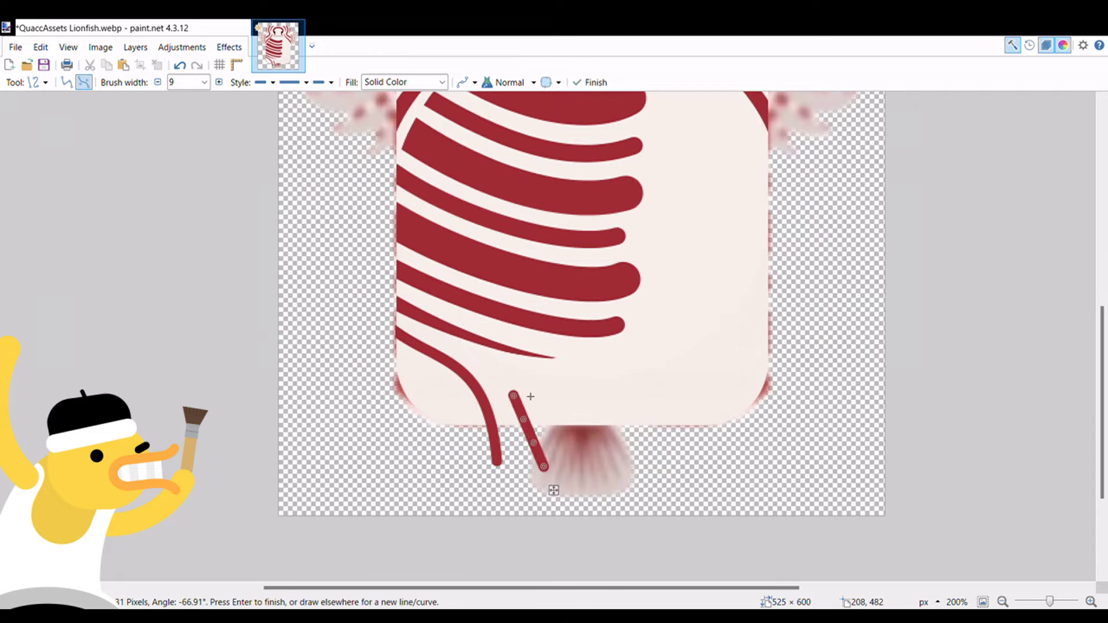
key(s)
drag(426, 458, 454, 499)
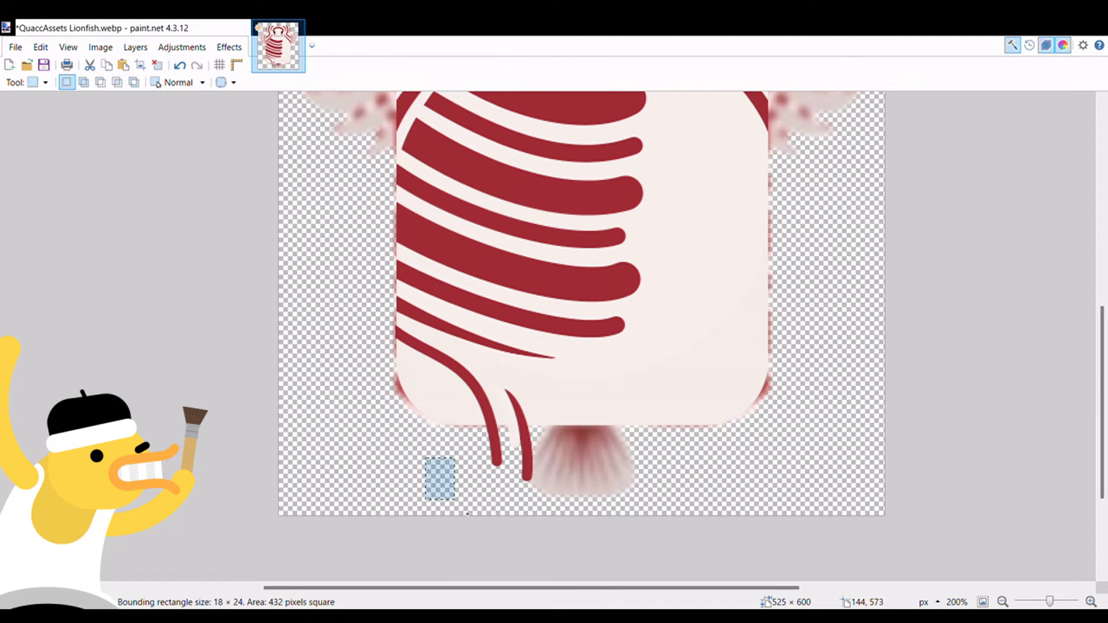
Step: Mirror the striped left half of the body onto the right half, aligning both halves at the centre
key(m)
key(ctrl+0)
key(s)
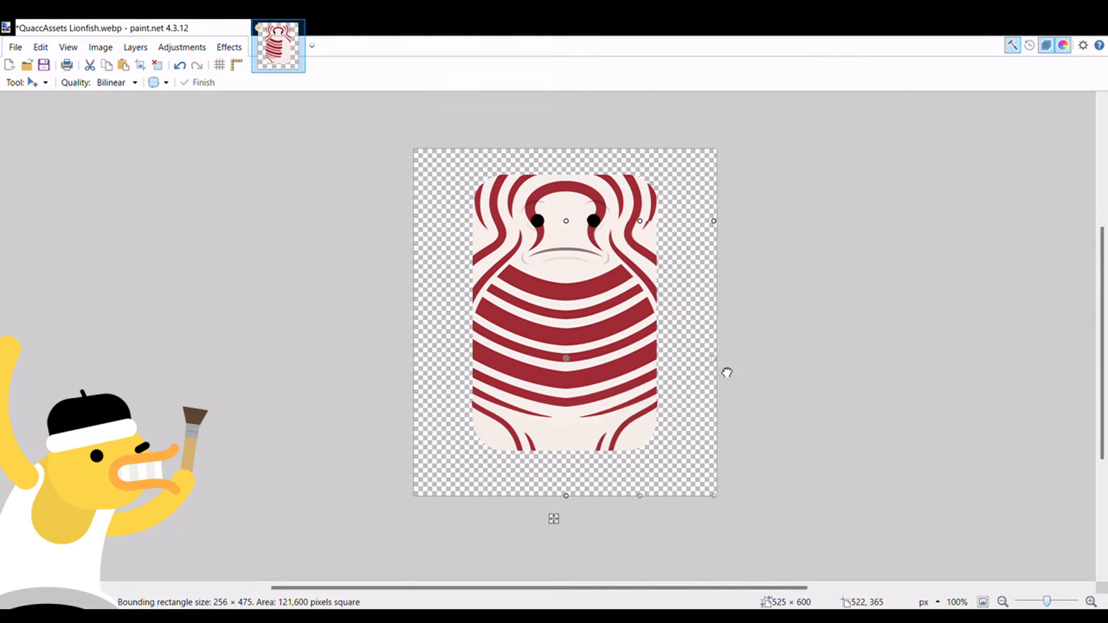
scroll(728, 371, up, 3)
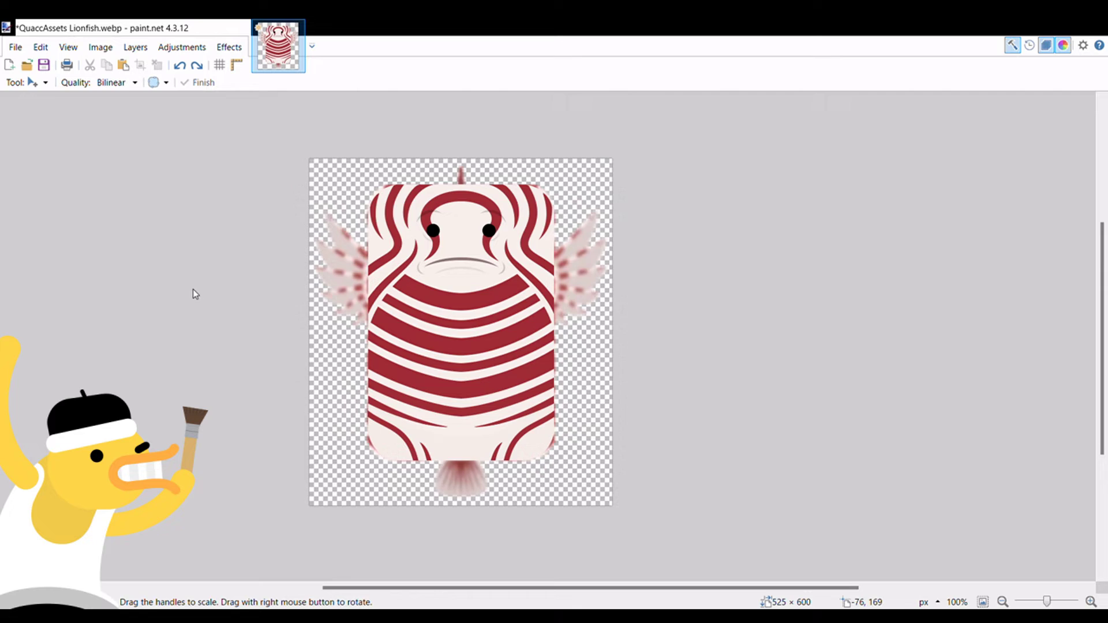
Step: Draw a thin upright dark red ellipse on the lower belly and overlapping pale and red ellipses above the head
key(o)
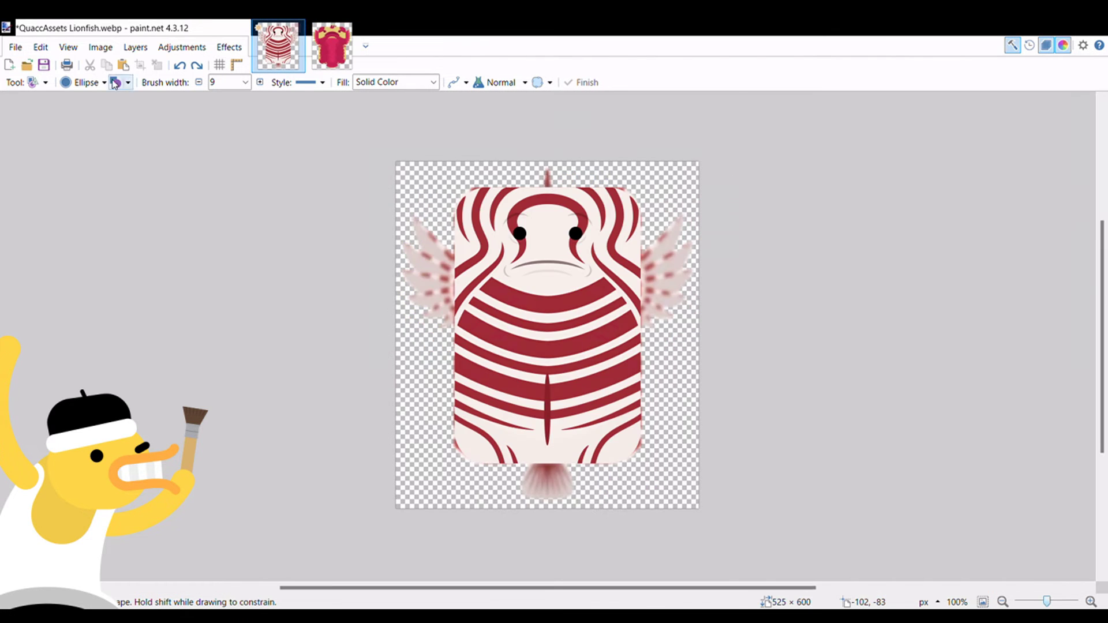
key(ctrl+plus)
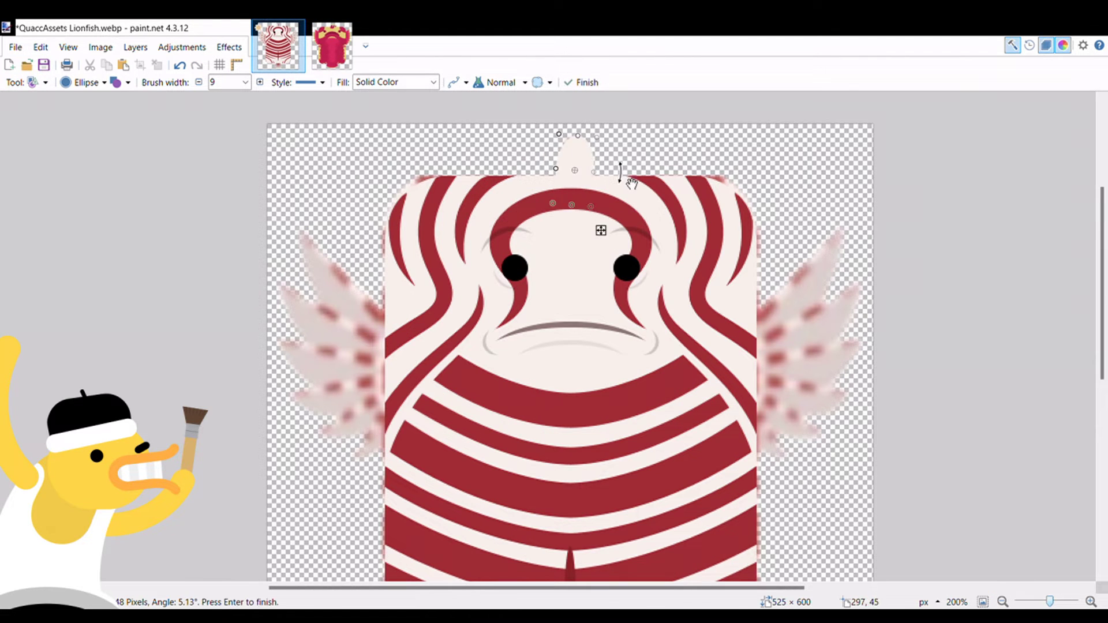
drag(556, 139, 604, 201)
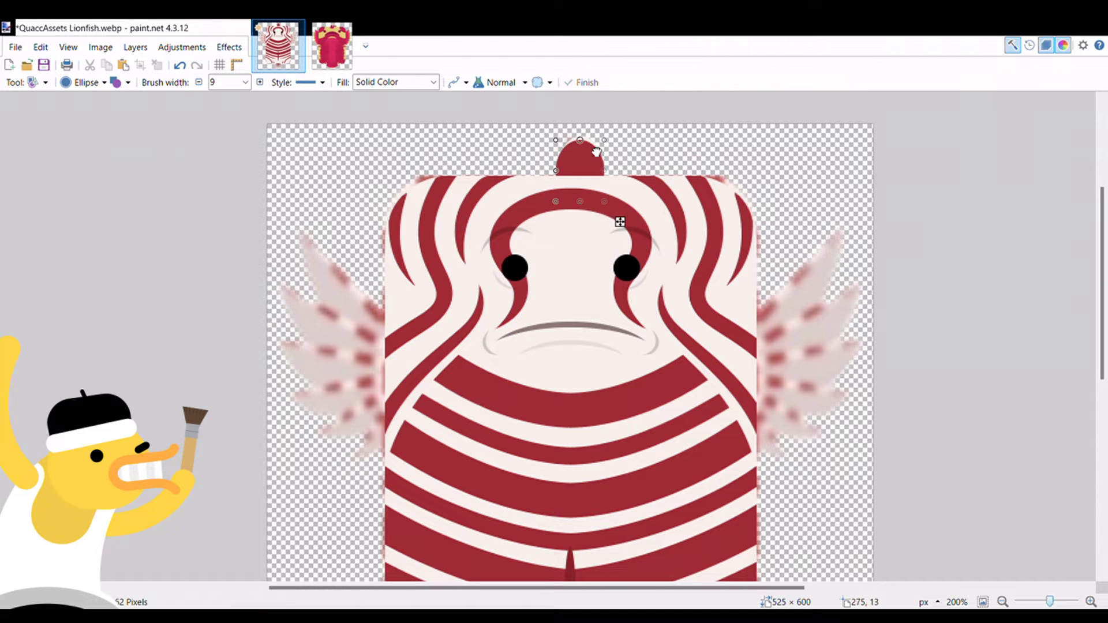
Step: Erase the lower part of the red ellipse above the head with a round eraser 80 wide, leaving a curved tip
key(e)
key(ctrl+minus)
key(ctrl+z)
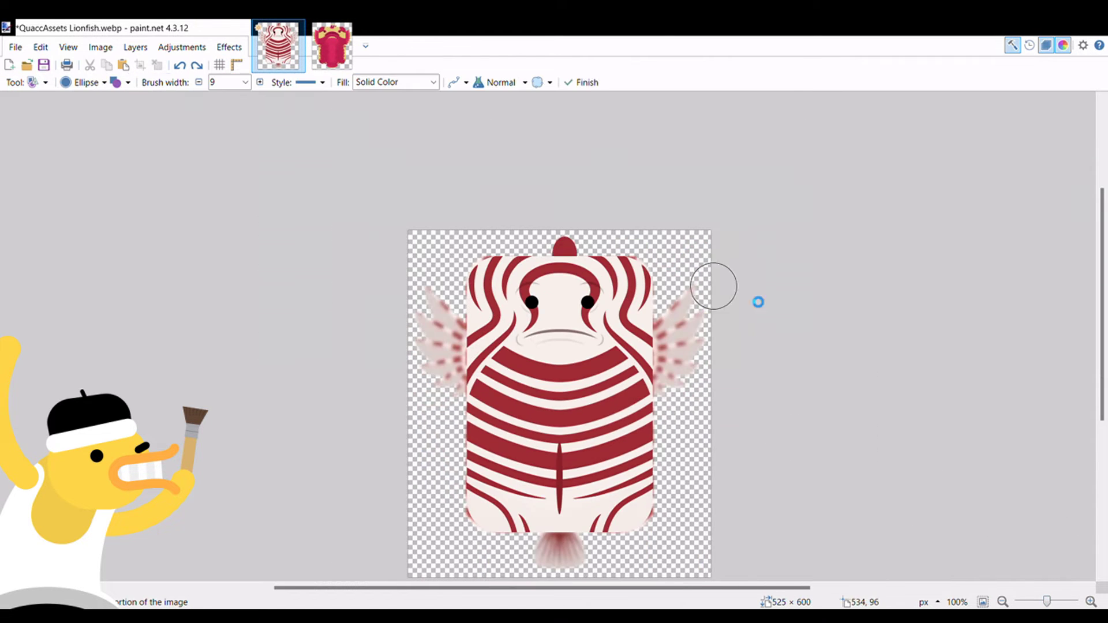
key(ctrl+plus)
key(e)
key(ctrl+minus)
key(ctrl+plus)
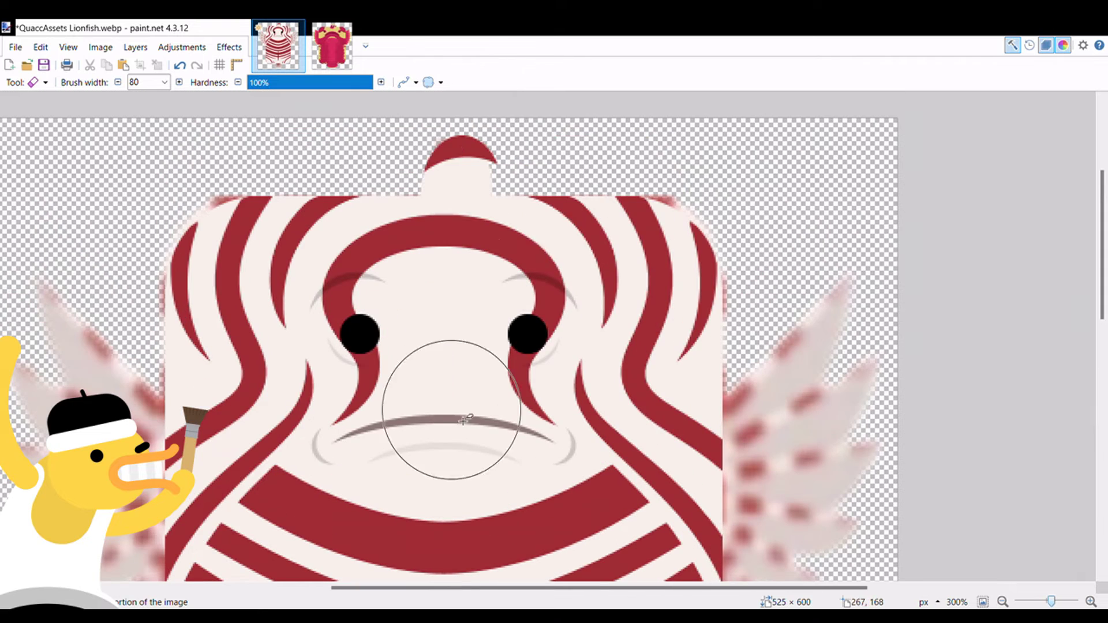
Step: Try to carve the right side of the top fin with an eraser 100 wide
key(bracketright)
key(bracketright)
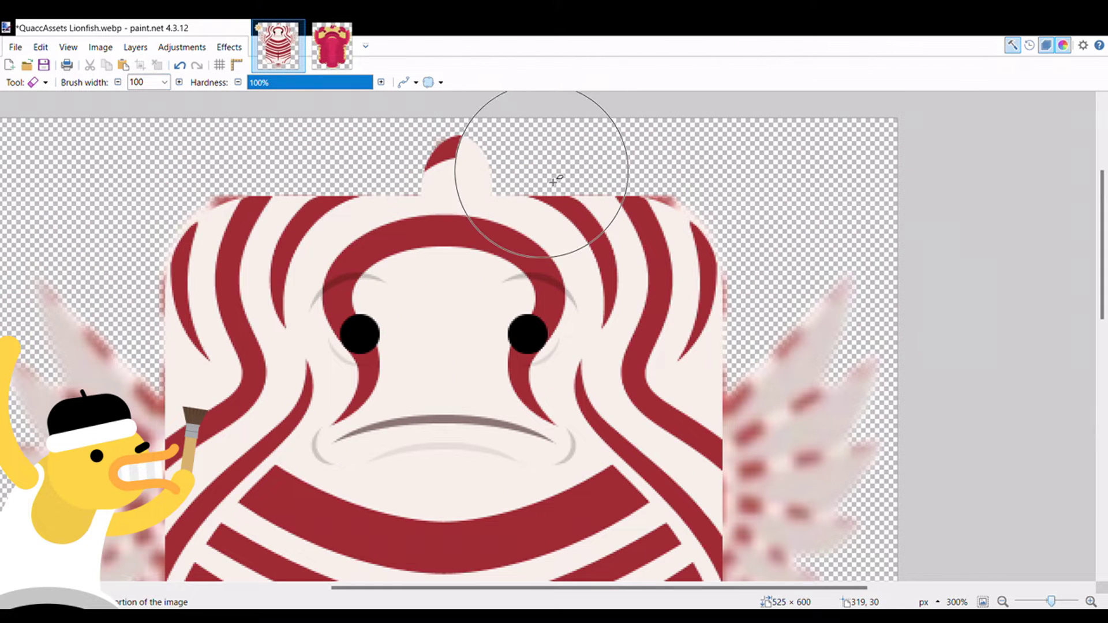
click(1049, 602)
key(ctrl+plus)
key(ctrl+minus)
key(ctrl+minus)
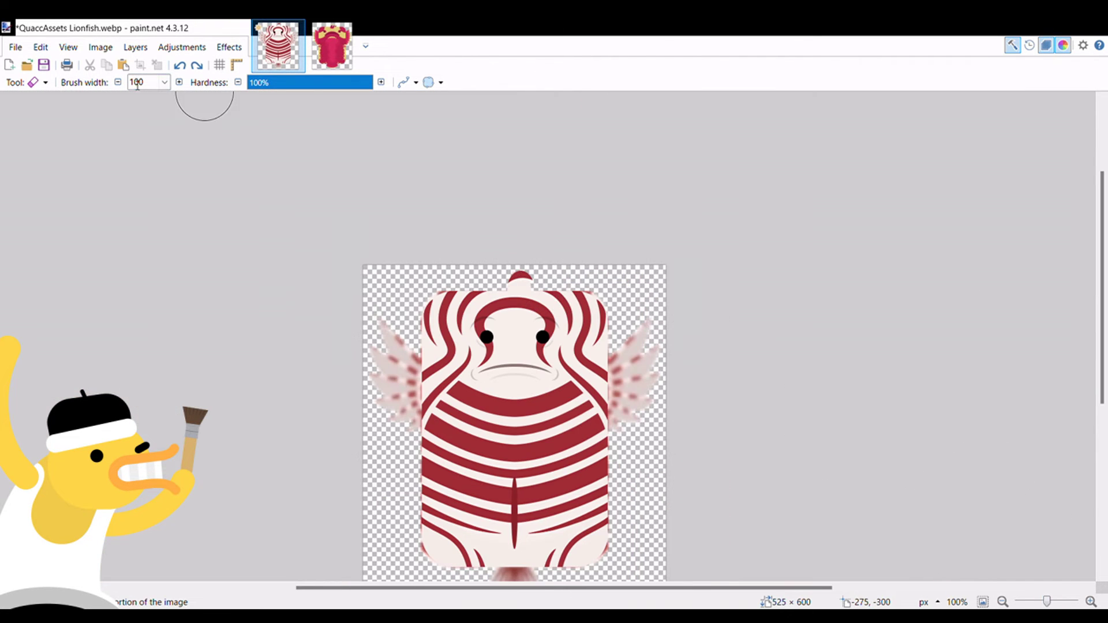
Step: Set the eraser width to 120 and carve the top fin's right side into a curved horn shape
key(ctrl+minus)
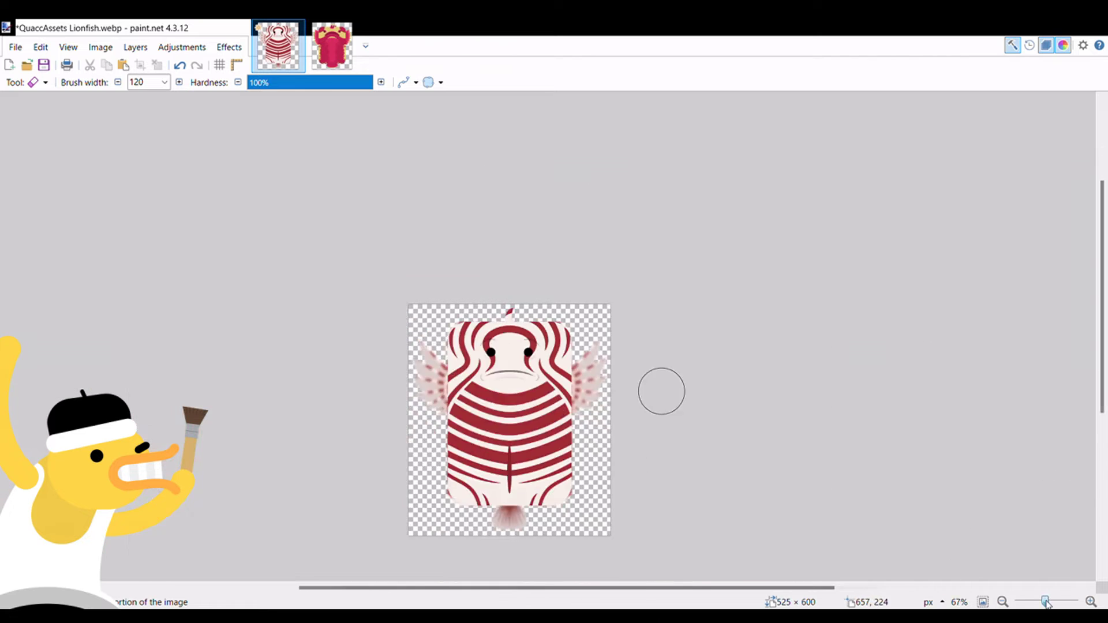
key(ctrl+plus)
key(ctrl+plus)
key(ctrl+plus)
key(ctrl+plus)
Step: Draw overlapping pale and dark red solid ellipses above the head, just beside the finished horn-shaped top fin
key(s)
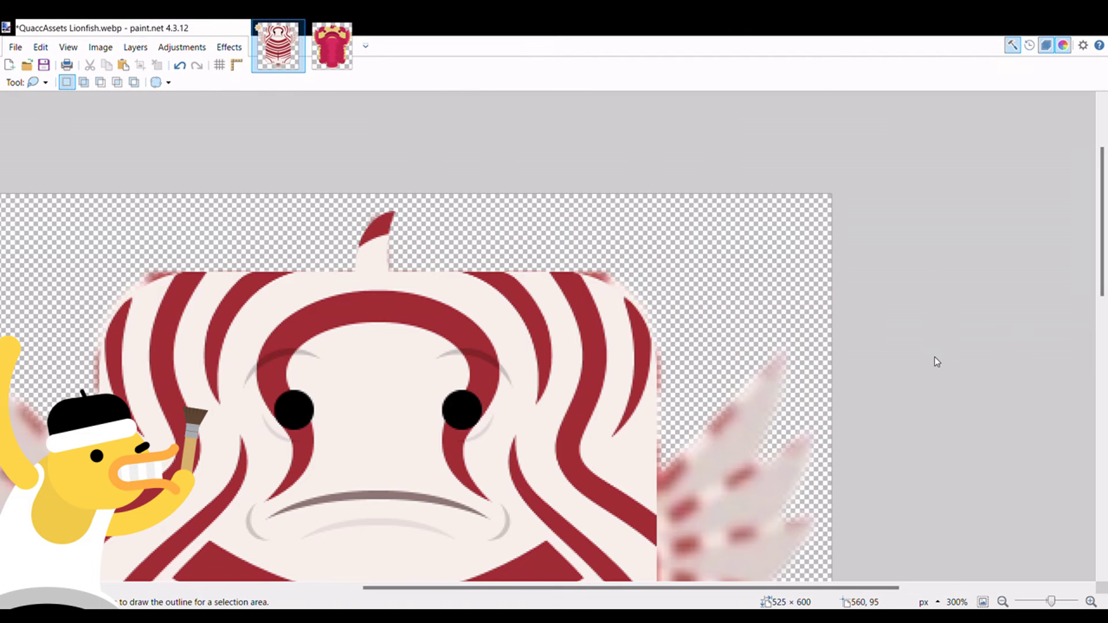
key(s)
drag(349, 194, 430, 272)
key(m)
mouse_move(376, 234)
mouse_down()
mouse_move(413, 236)
mouse_move(465, 309)
mouse_up()
key(ctrl+minus)
key(ctrl+plus)
key(o)
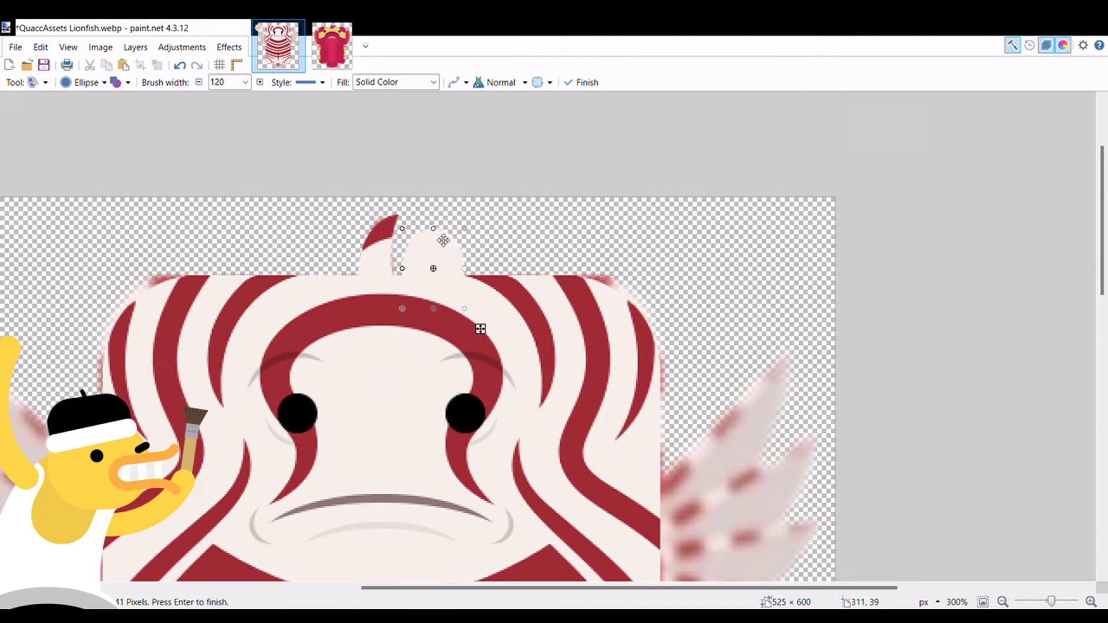
key(x)
key(Return)
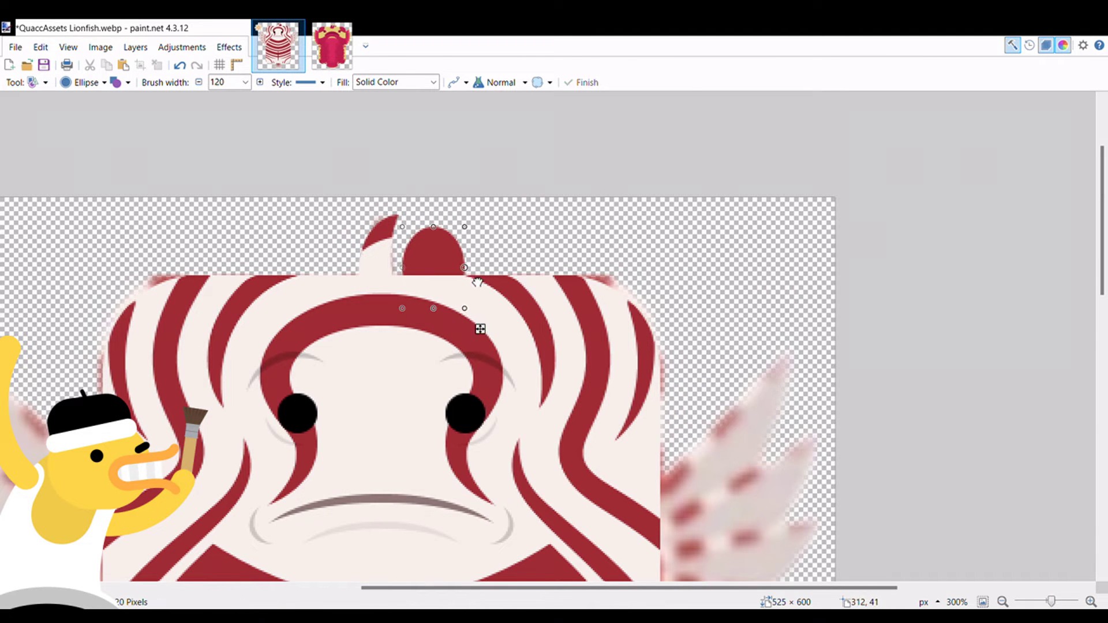
Step: Erase the lower part of the second red ellipse with the 120-wide eraser, leaving a curved red tip
key(e)
scroll(446, 322, down, 3)
scroll(545, 346, up, 2)
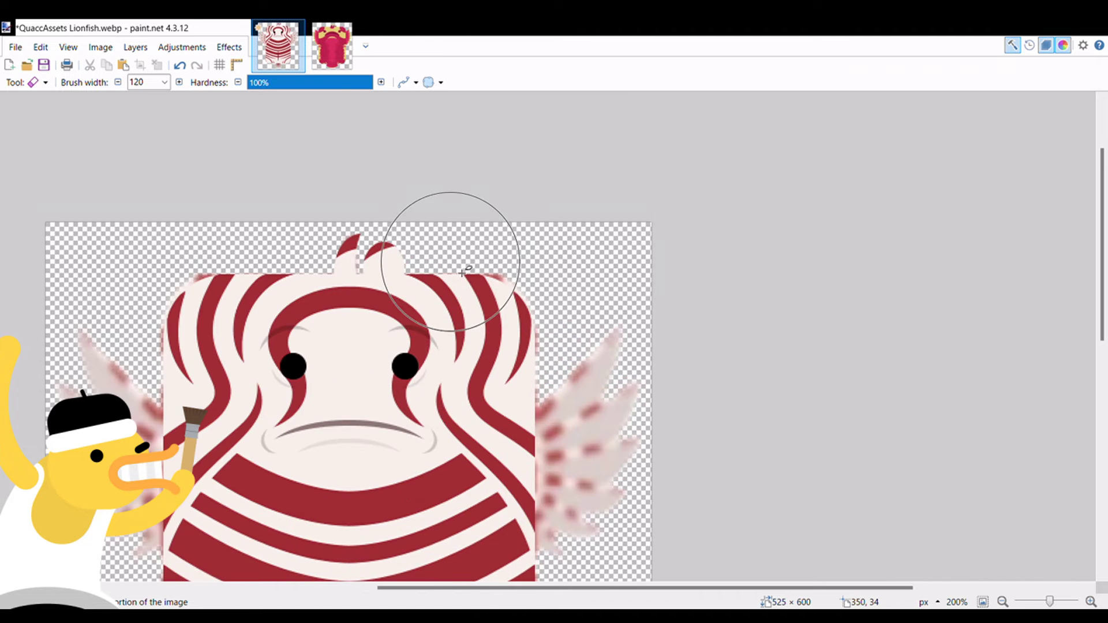
Step: Try to carve the right side of the second top fin with the 120-wide eraser
scroll(459, 260, down, 2)
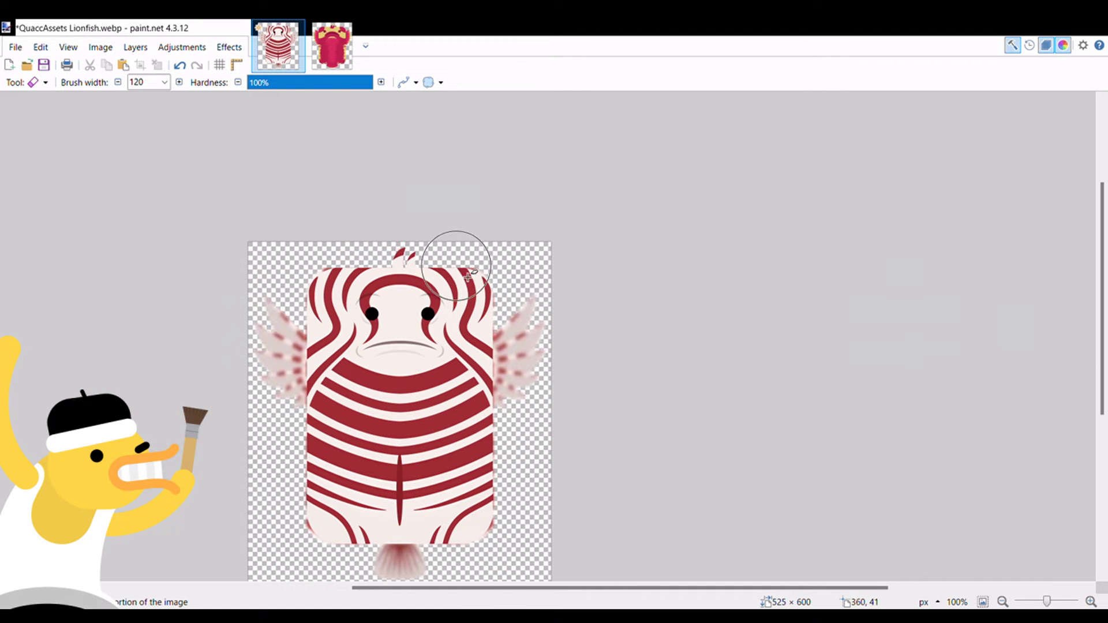
scroll(439, 260, up, 4)
scroll(415, 248, down, 4)
key(ctrl+z)
scroll(416, 243, up, 3)
scroll(612, 288, up, 3)
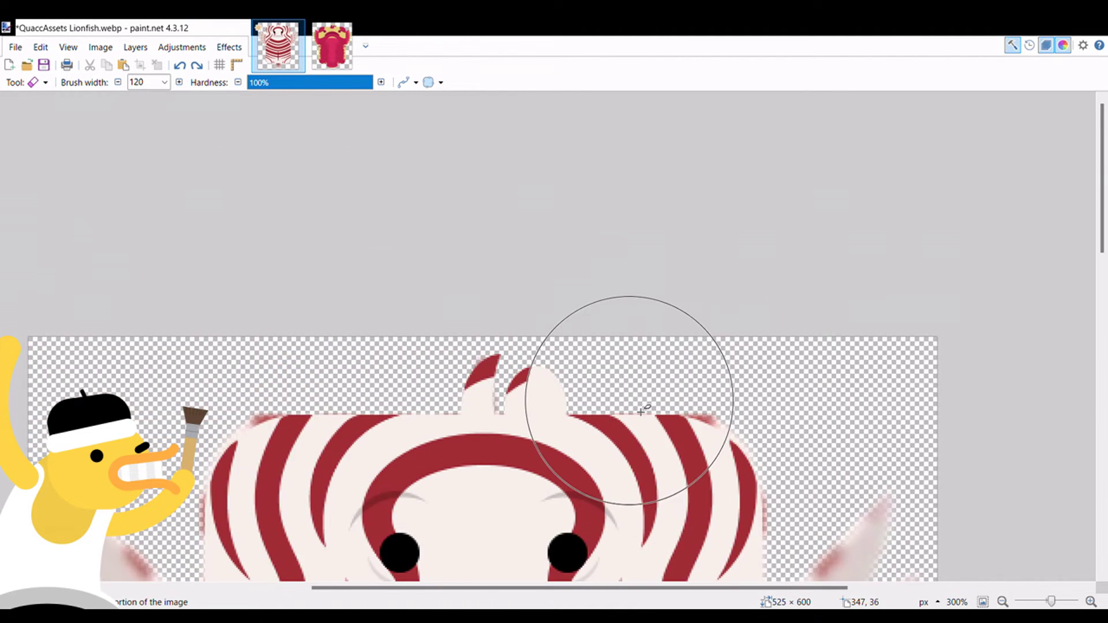
Step: Carve the right side of the second top fin into a smaller curved horn with the 120-wide eraser
scroll(642, 411, down, 3)
scroll(636, 366, up, 3)
scroll(596, 297, down, 3)
scroll(725, 418, up, 4)
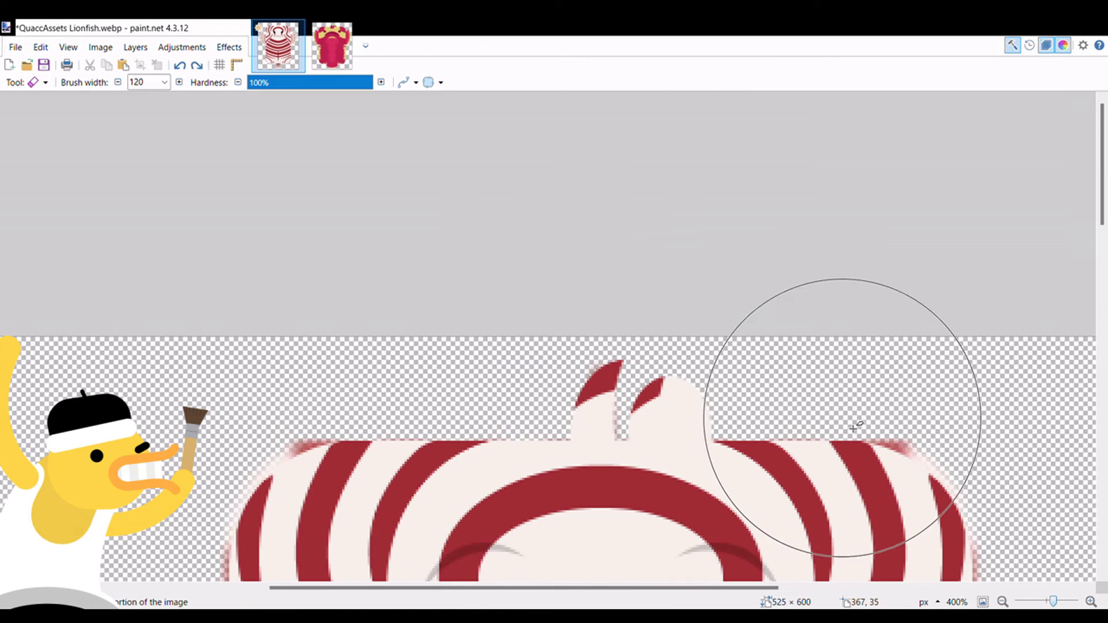
scroll(854, 428, down, 2)
click(749, 299)
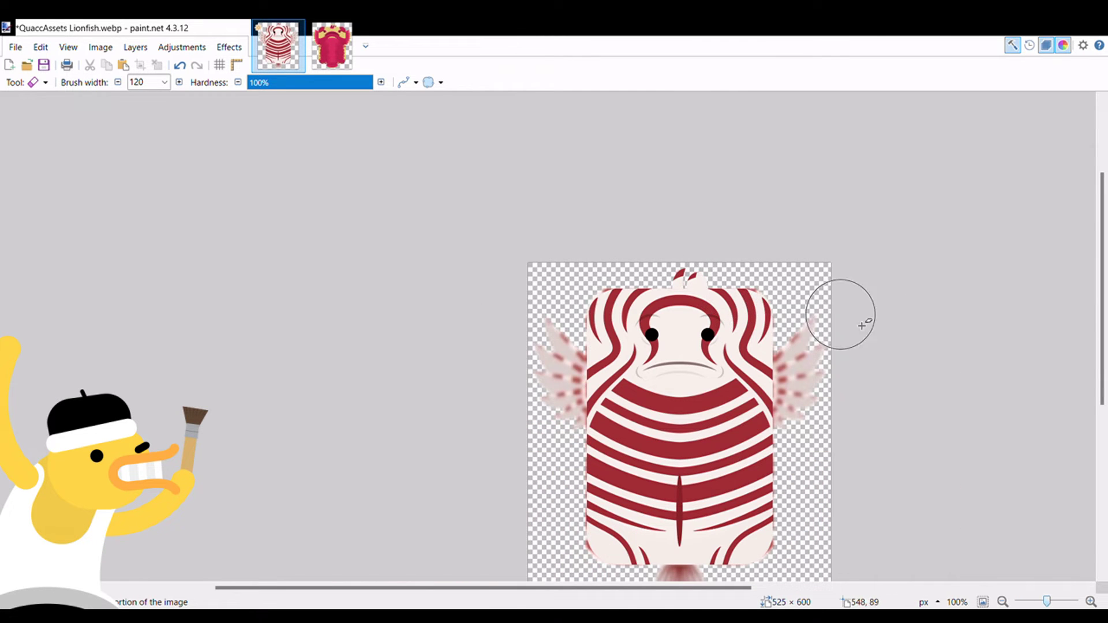
scroll(697, 253, up, 3)
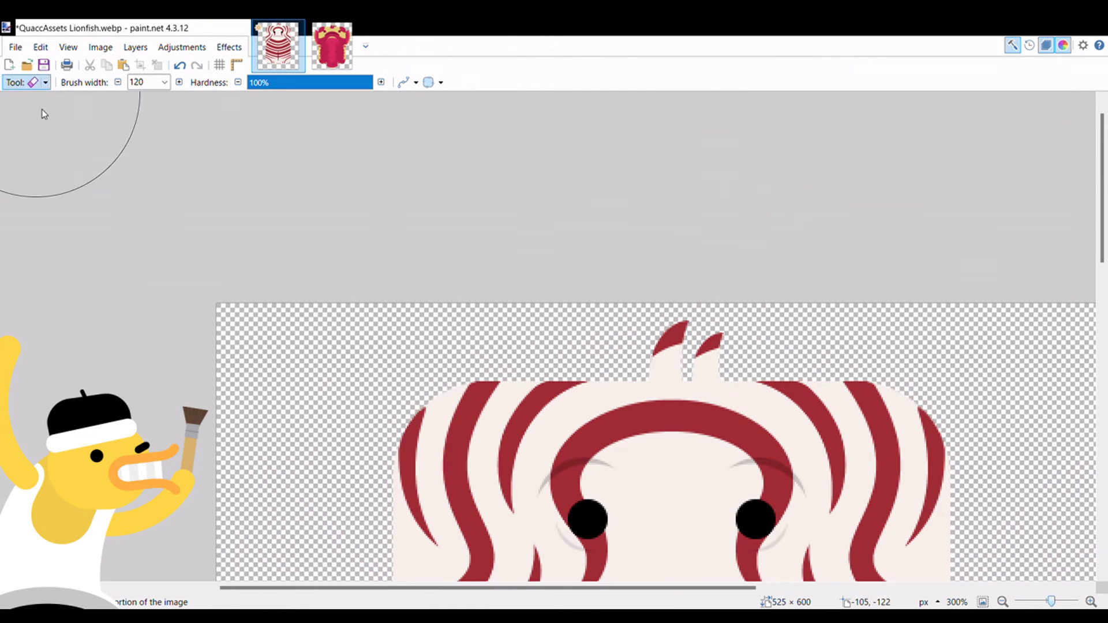
Step: Try to darken the colours of the two small fins above the head
key(ctrl+z)
key(s)
scroll(918, 388, up, 1)
key(m)
key(s)
drag(648, 353, 723, 416)
key(m)
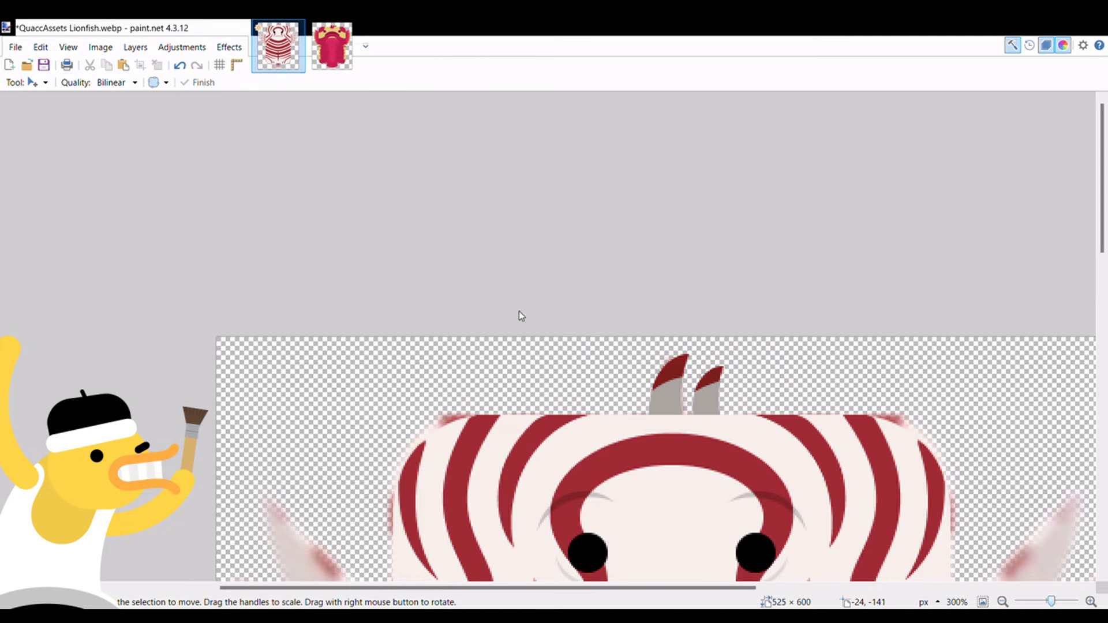
key(s)
drag(544, 339, 606, 383)
key(ctrl+z)
key(m)
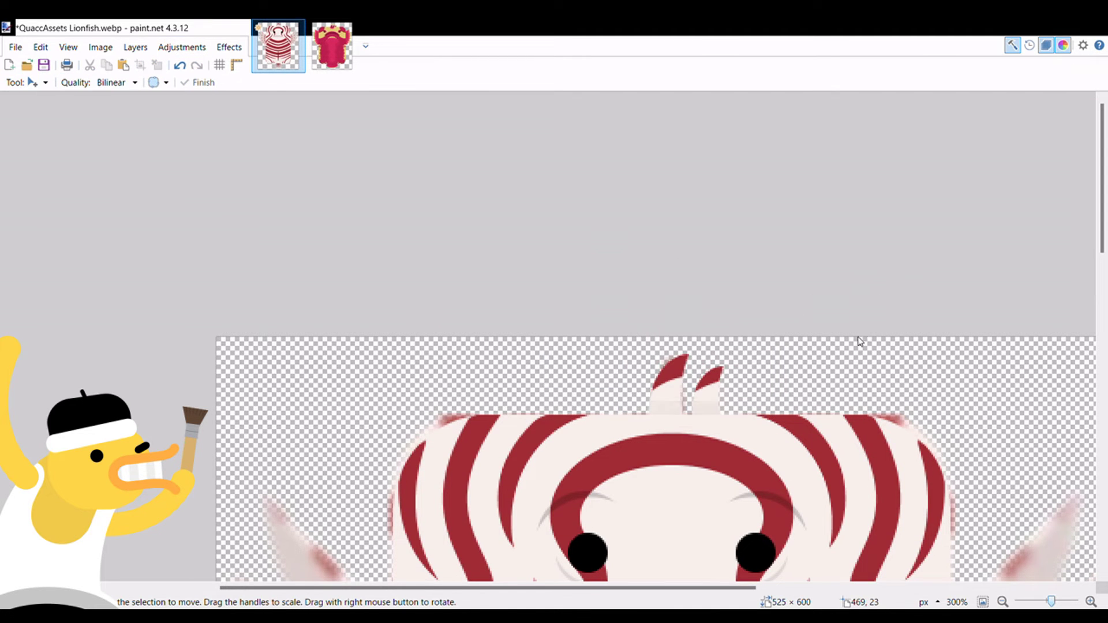
Step: Set the eraser hardness to 87%
key(e)
scroll(596, 265, down, 2)
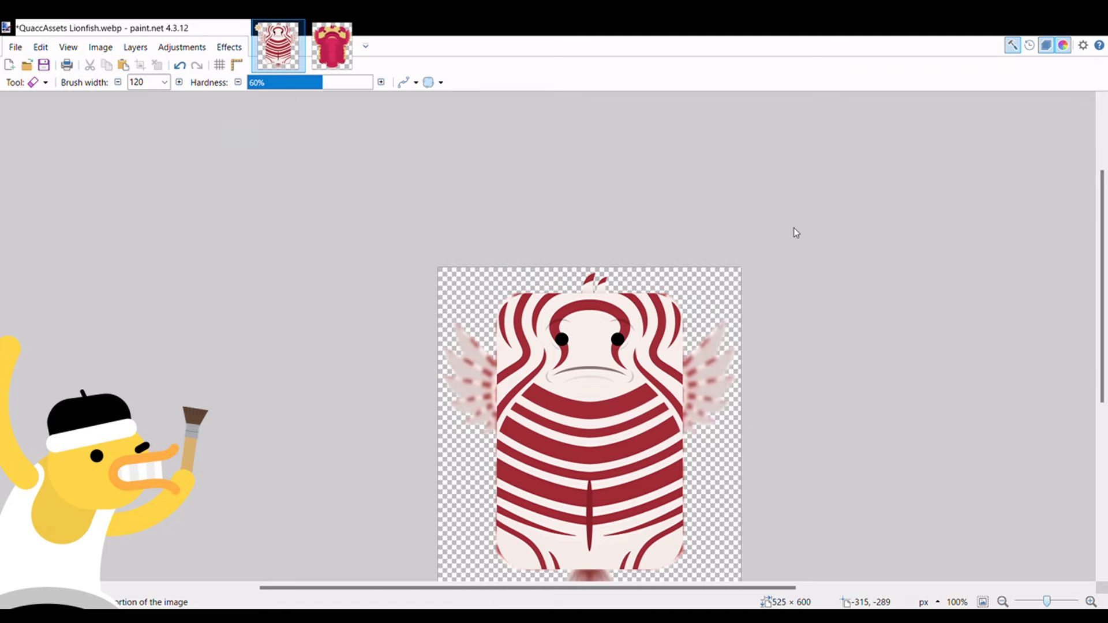
key(ctrl+plus)
key(ctrl+plus)
key(ctrl+plus)
key(ctrl+minus)
key(ctrl+minus)
key(ctrl+minus)
key(ctrl+minus)
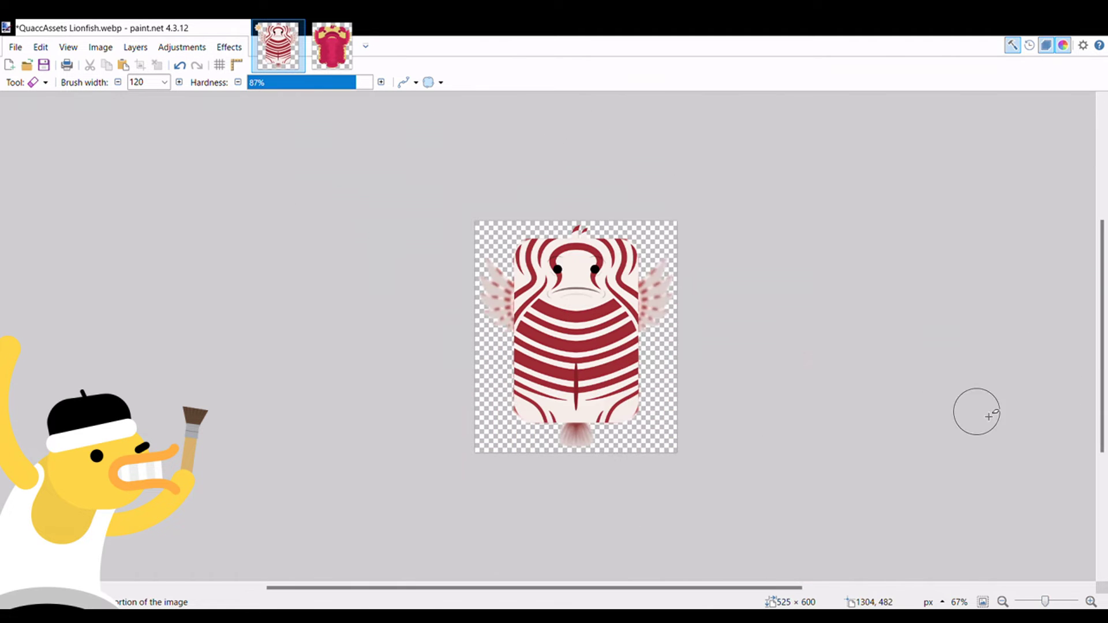
key(ctrl+z)
key(ctrl+plus)
key(ctrl+y)
Step: Draw six thin pale solid triangles as spines over the left reference fin, fanning from the body to the ray tips
key(s)
key(m)
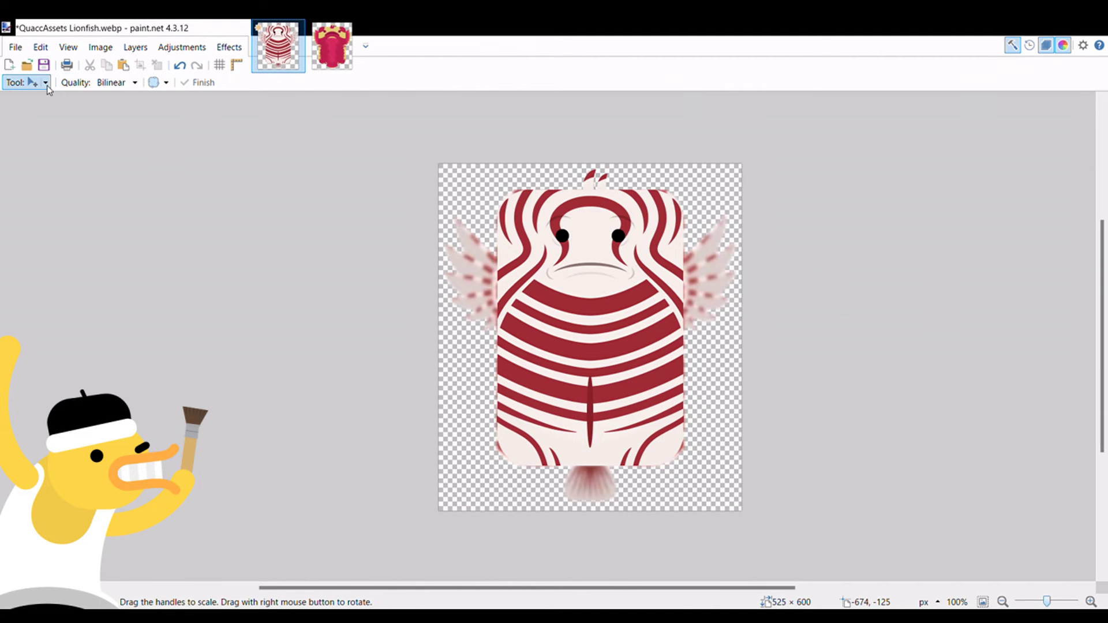
key(o)
key(ctrl+plus)
key(o)
drag(404, 151, 518, 251)
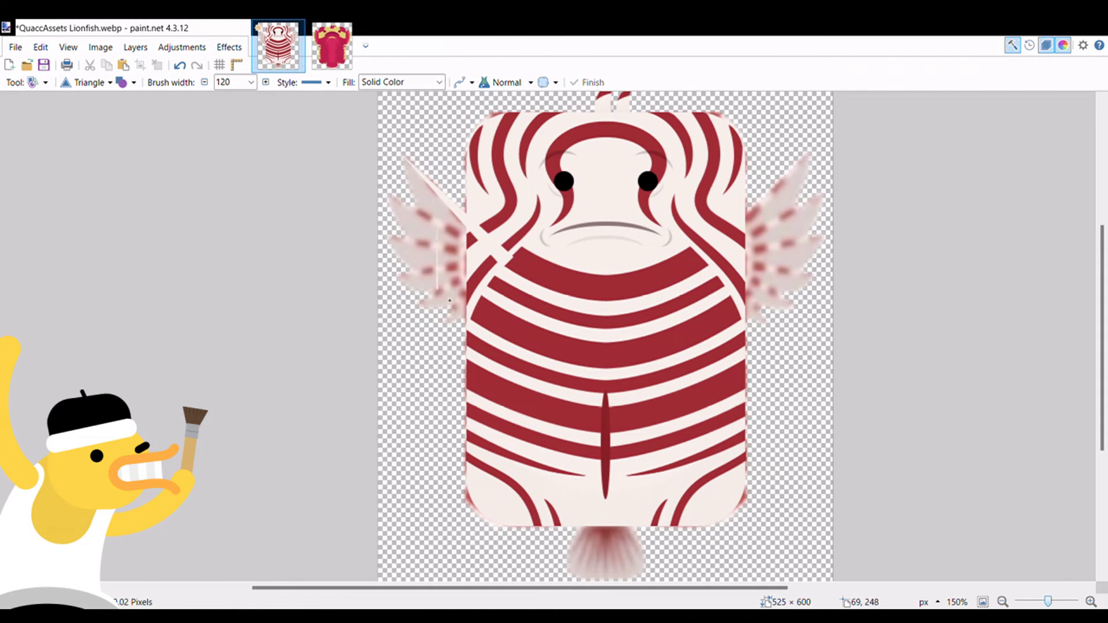
key(ctrl+plus)
drag(456, 231, 440, 217)
drag(455, 293, 511, 267)
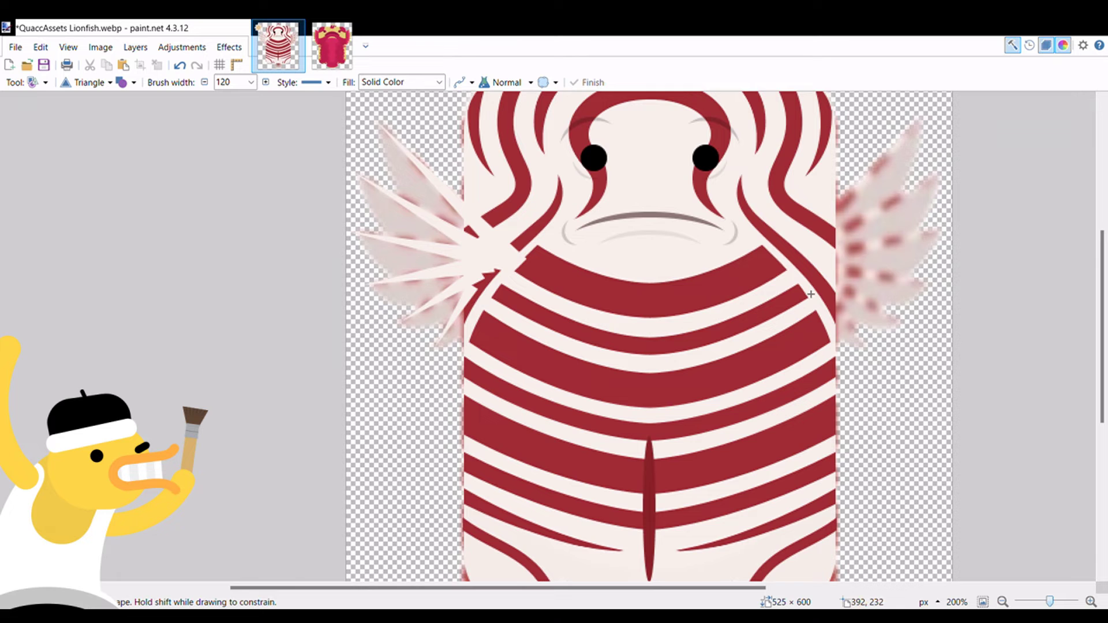
Step: Cover the left fin's pale spines with matching rotated thin red triangles
drag(474, 228, 507, 239)
scroll(462, 180, up, 1)
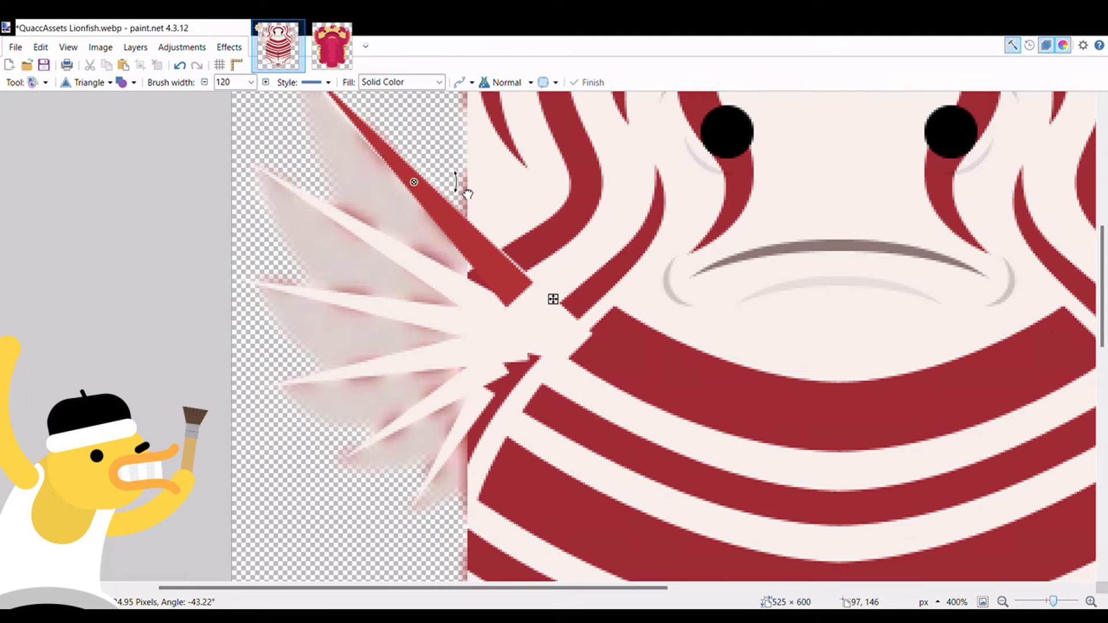
scroll(444, 258, up, 2)
drag(489, 380, 274, 252)
scroll(274, 252, down, 1)
drag(384, 225, 423, 389)
scroll(420, 386, down, 1)
drag(503, 386, 512, 387)
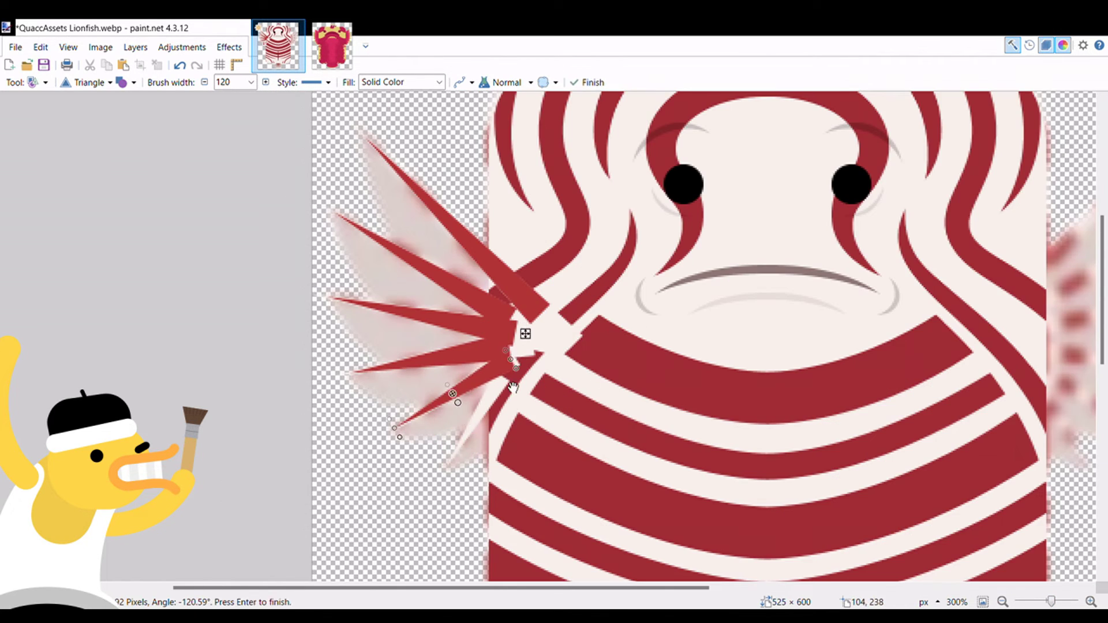
key(Return)
Step: Draw nested pale ellipse outlines 10 wide across the red spines and erase the outer red tips with an 8-wide eraser
mouse_move(358, 162)
mouse_down()
mouse_move(531, 347)
mouse_move(548, 408)
mouse_move(627, 454)
mouse_move(383, 185)
mouse_move(412, 207)
mouse_up()
key(x)
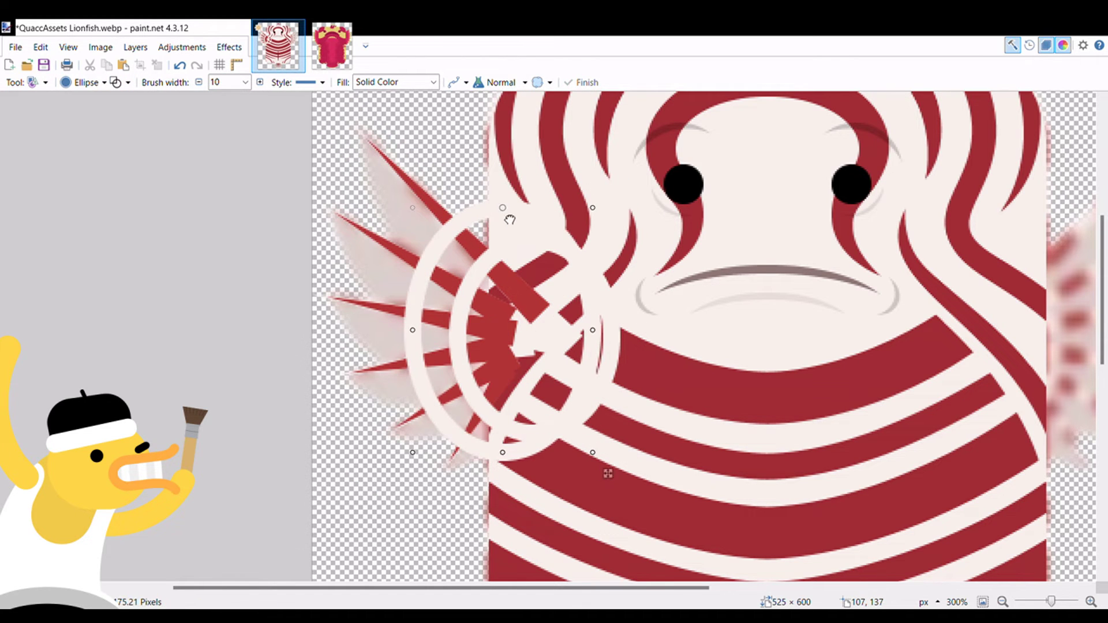
drag(378, 171, 515, 148)
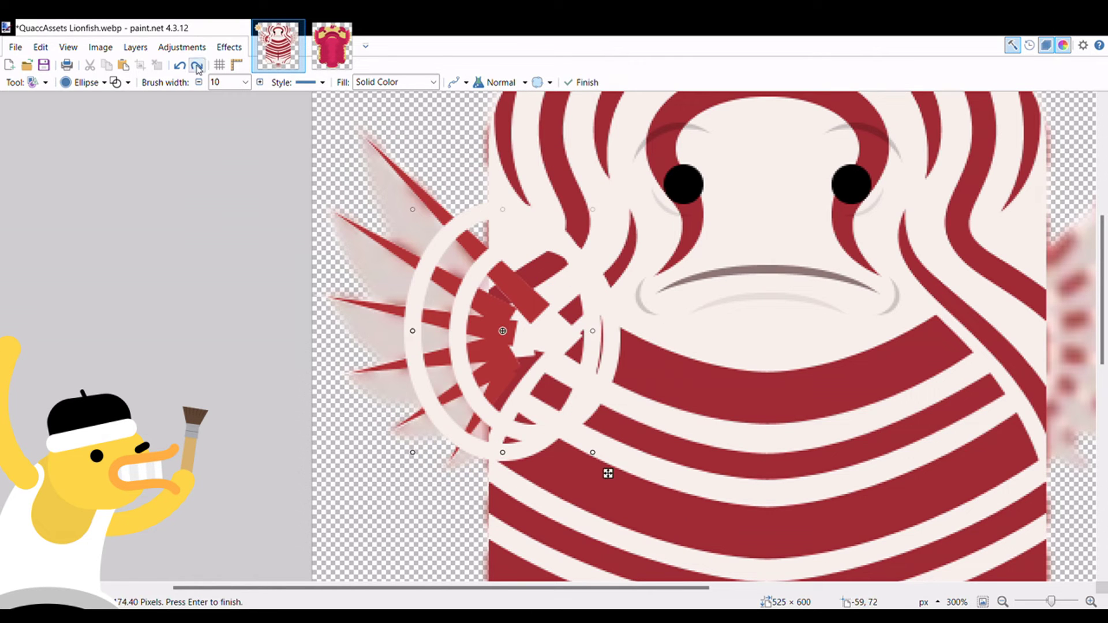
key(Return)
key(e)
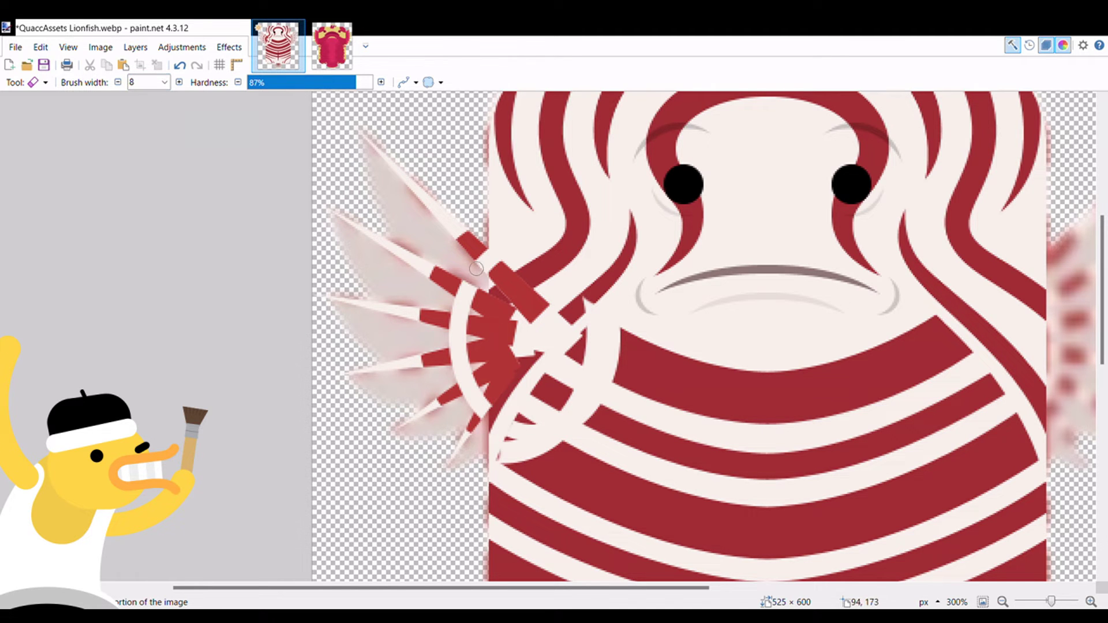
Step: Redraw the red band on the left fin's top spine with a line 5 wide and trim it with a 5-wide eraser
scroll(551, 338, up, 3)
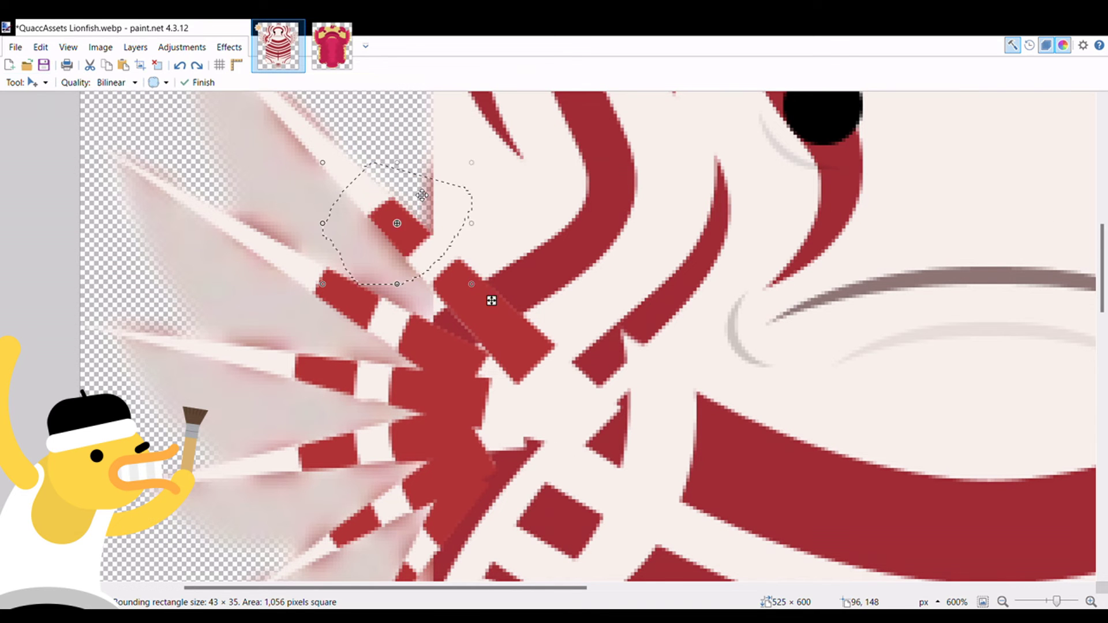
drag(1056, 601, 1054, 601)
key(o)
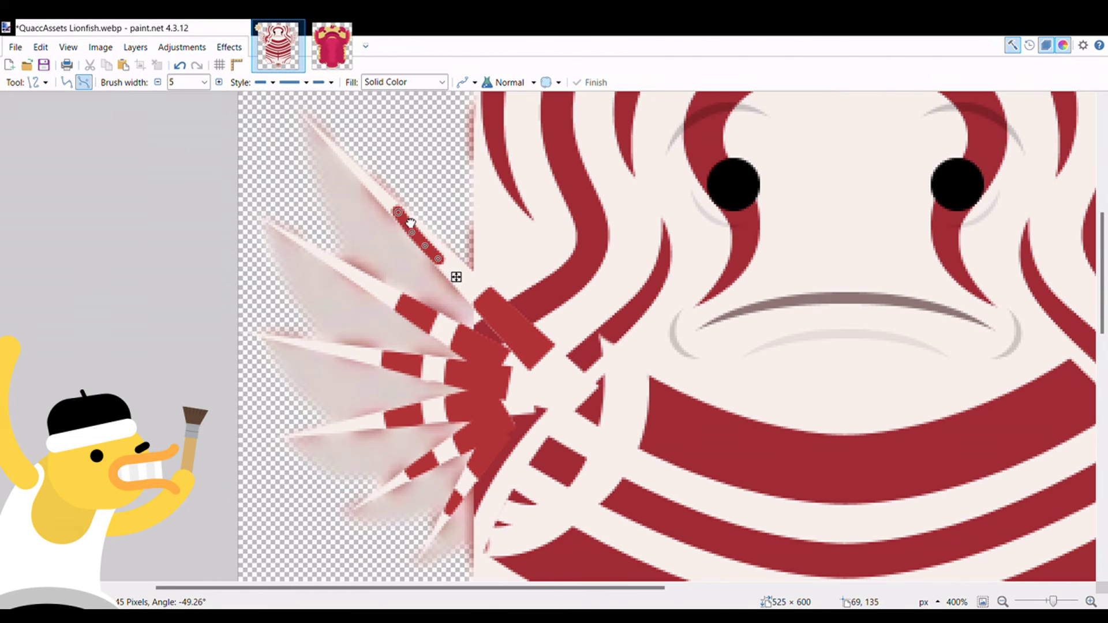
key(e)
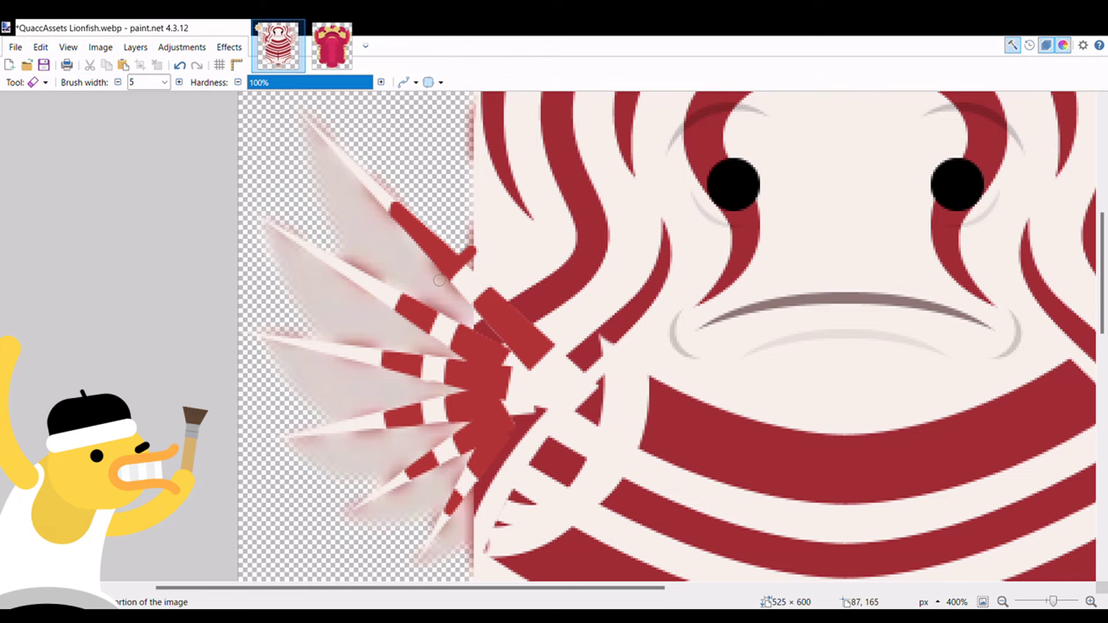
key(m)
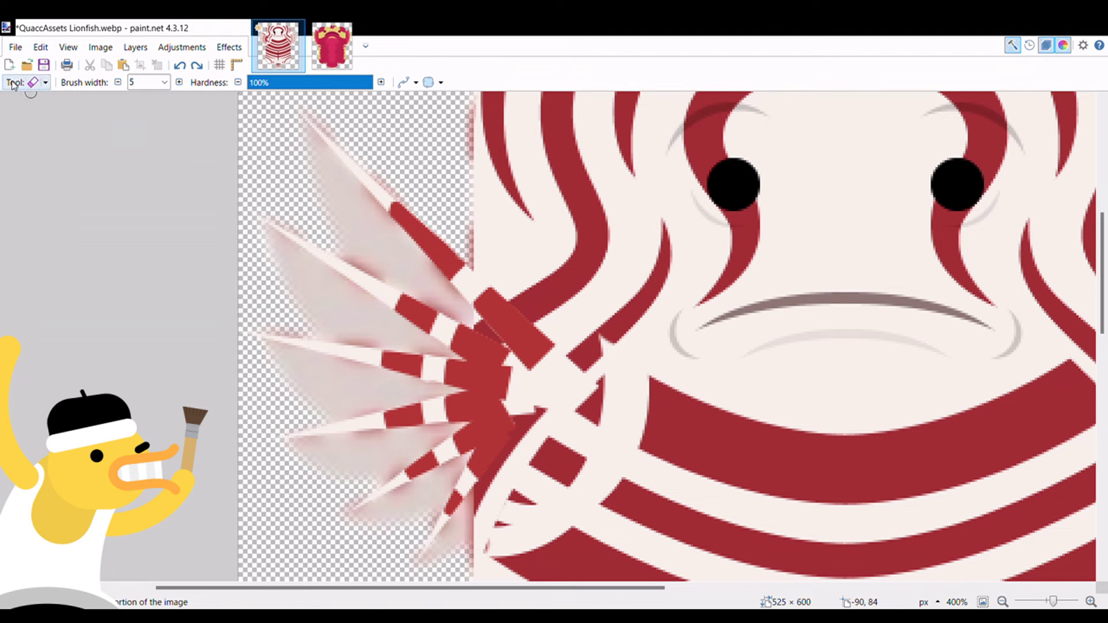
Step: Shorten the top spine's red band and rotate the selected pale gap on the fourth spine to fit
drag(391, 182, 425, 217)
key(ctrl+b)
scroll(424, 216, up, 5)
key(s)
key(m)
mouse_move(442, 301)
mouse_down()
mouse_move(466, 327)
mouse_move(455, 396)
mouse_move(467, 372)
mouse_move(443, 432)
mouse_move(456, 403)
mouse_up()
key(s)
key(m)
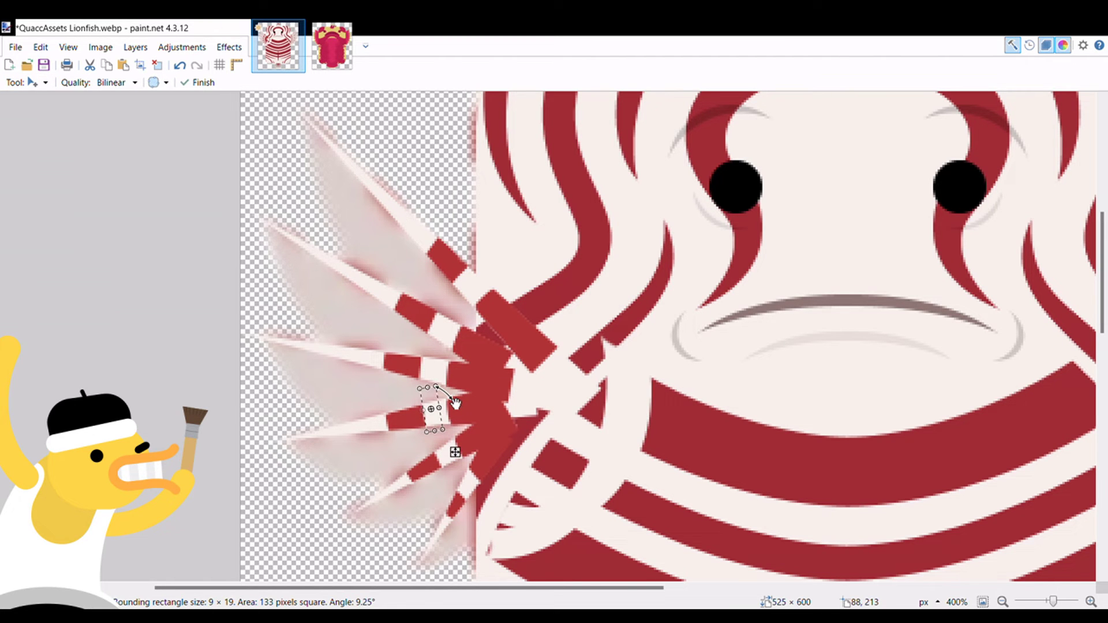
key(ctrl+b)
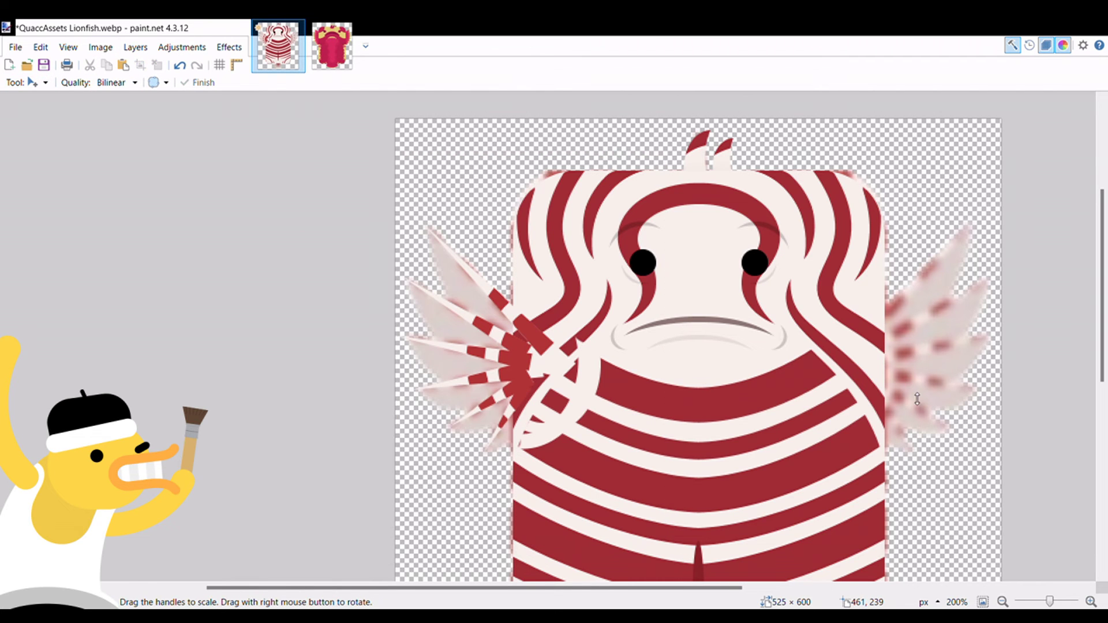
Step: Try to place a rotated translucent pale rounded rectangle over the left fin's top spine as webbing
key(o)
drag(517, 244, 240, 277)
mouse_move(522, 334)
mouse_down()
mouse_move(589, 324)
mouse_move(569, 362)
mouse_up()
click(87, 82)
click(98, 123)
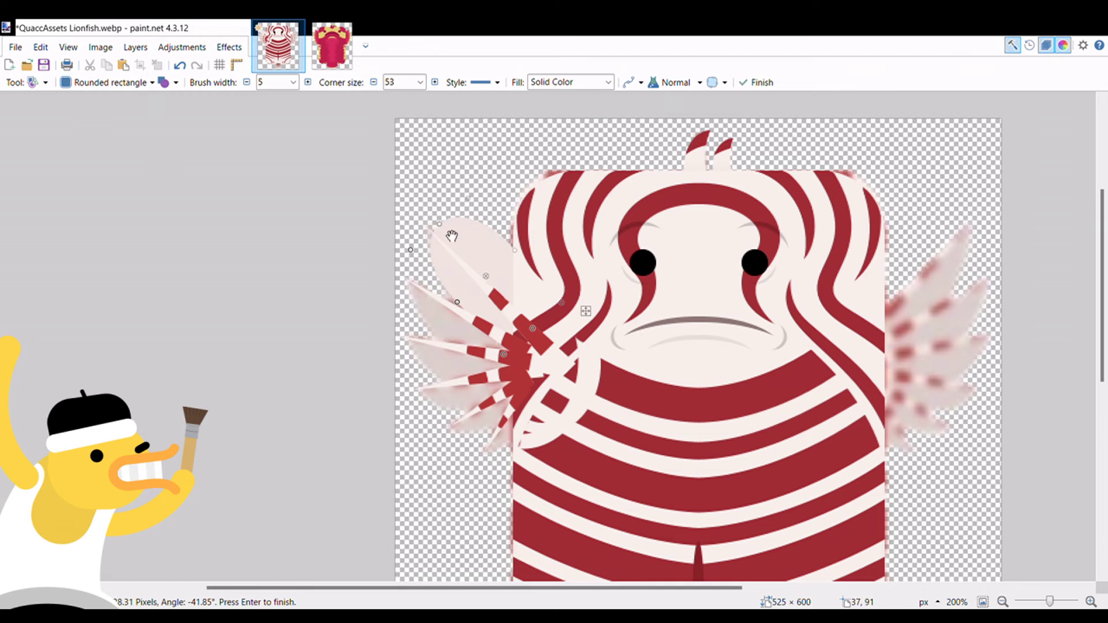
mouse_move(569, 369)
mouse_down()
mouse_move(577, 389)
mouse_move(586, 382)
mouse_up()
key(ctrl+z)
key(ctrl+z)
key(ctrl+z)
key(ctrl+z)
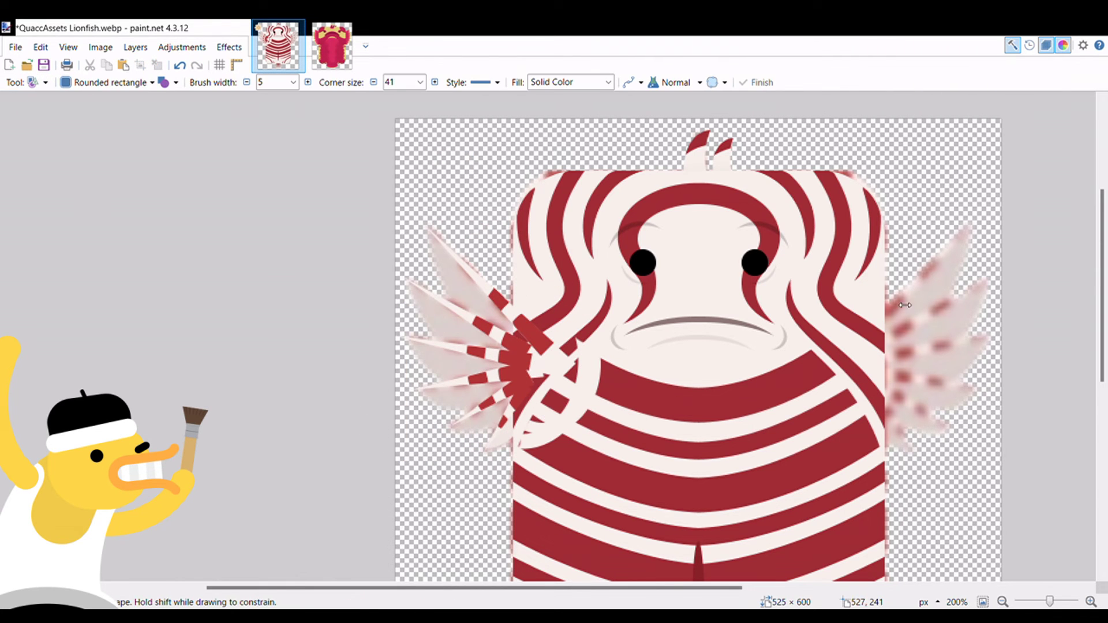
Step: Draw rotated translucent pale rounded rectangles with corner size 41 as webbing on the left fin's lower spines, trimming them to blades
drag(526, 434, 462, 376)
scroll(577, 332, up, 1)
drag(577, 332, 456, 457)
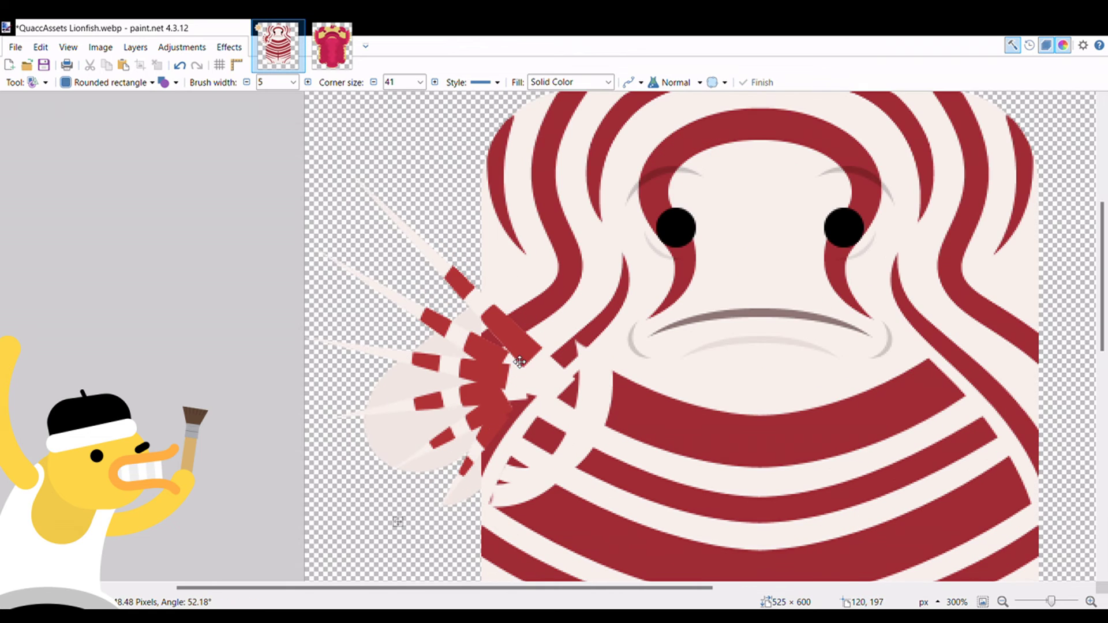
drag(332, 462, 528, 358)
key(Return)
key(m)
key(ctrl+z)
Step: Add a rotated translucent rounded rectangle with corner size 37 along the second spine and trim it to a blade
drag(335, 347, 531, 428)
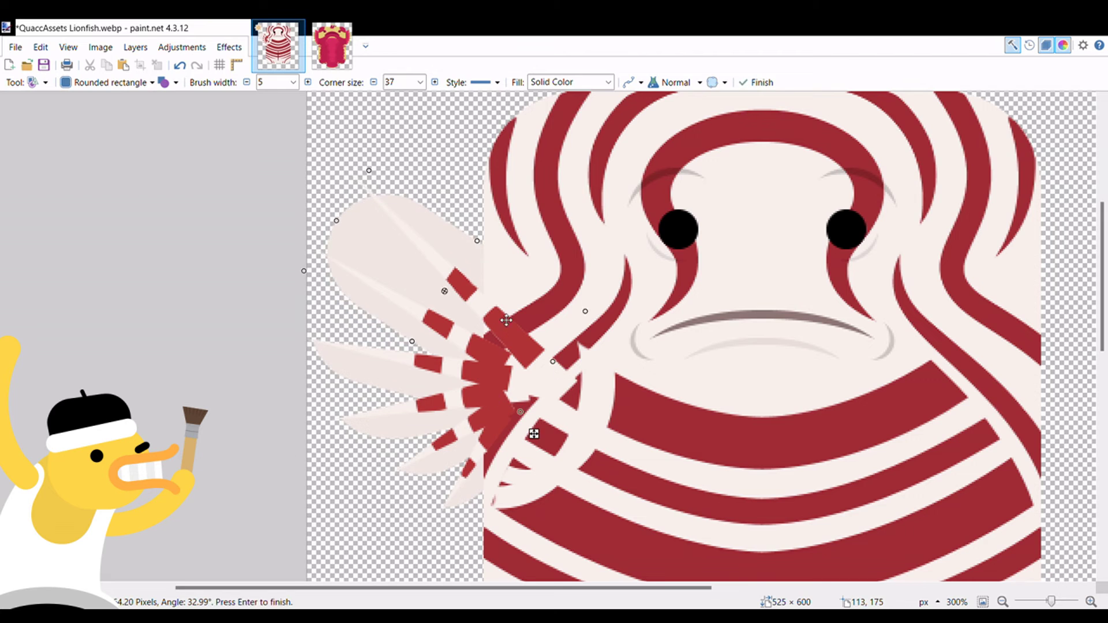
key(Return)
key(m)
key(ctrl+z)
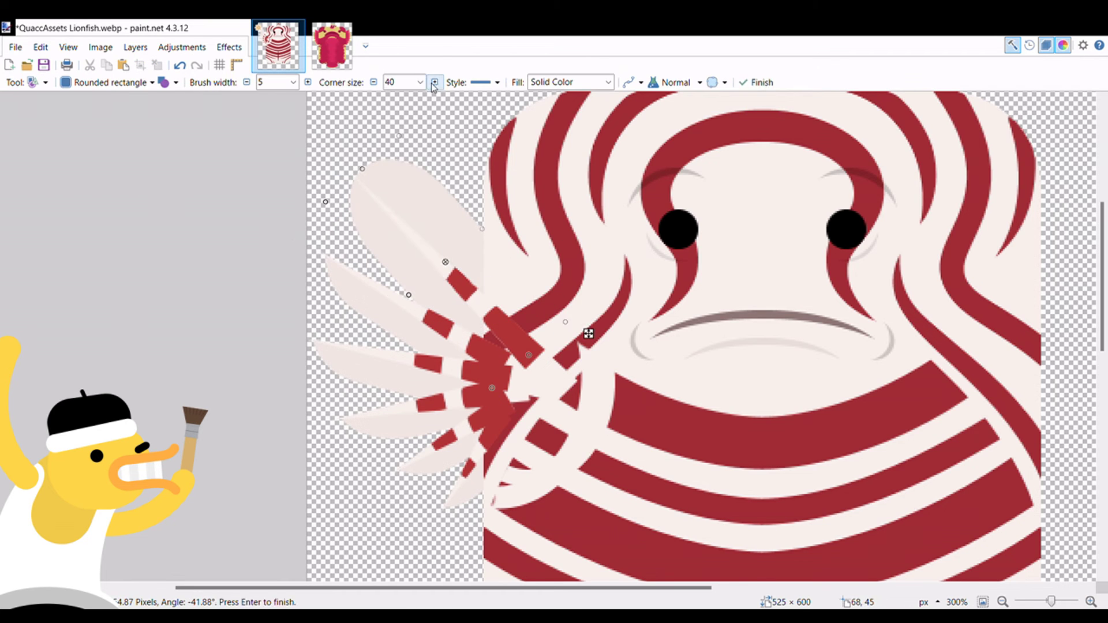
Step: Place a translucent rounded rectangle with corner size 40 along the top spine and trim it to a pointed blade
key(Return)
key(ctrl+z)
key(ctrl+z)
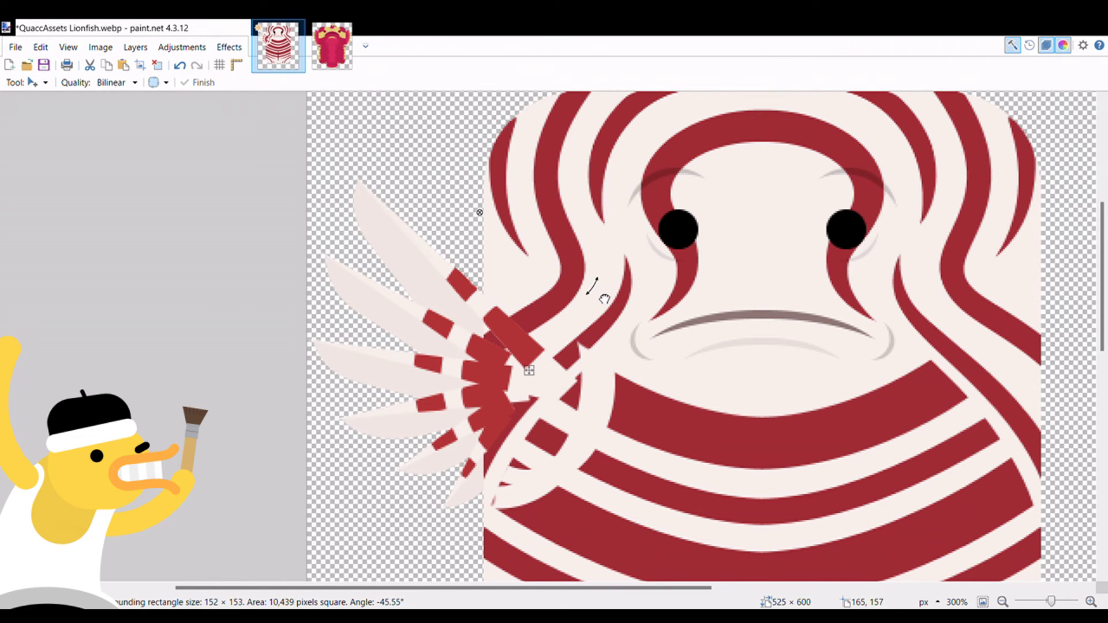
key(ctrl+z)
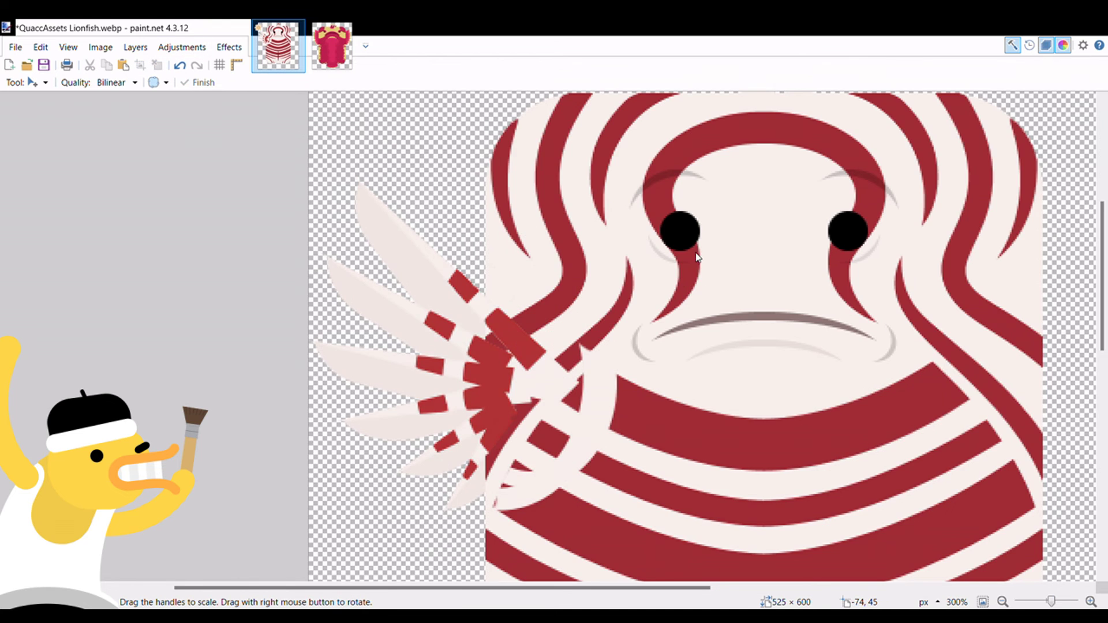
Step: Examine the whole lionfish, including its side fins, tail and face markings
scroll(940, 296, down, 1)
scroll(843, 470, up, 2)
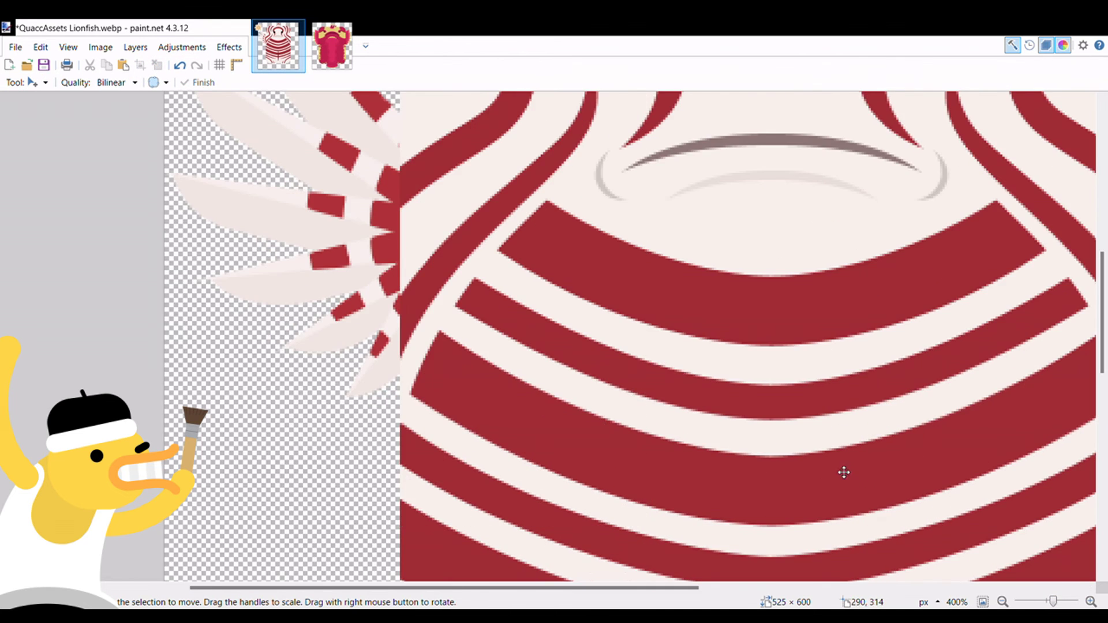
click(1049, 602)
drag(1049, 602, 1047, 602)
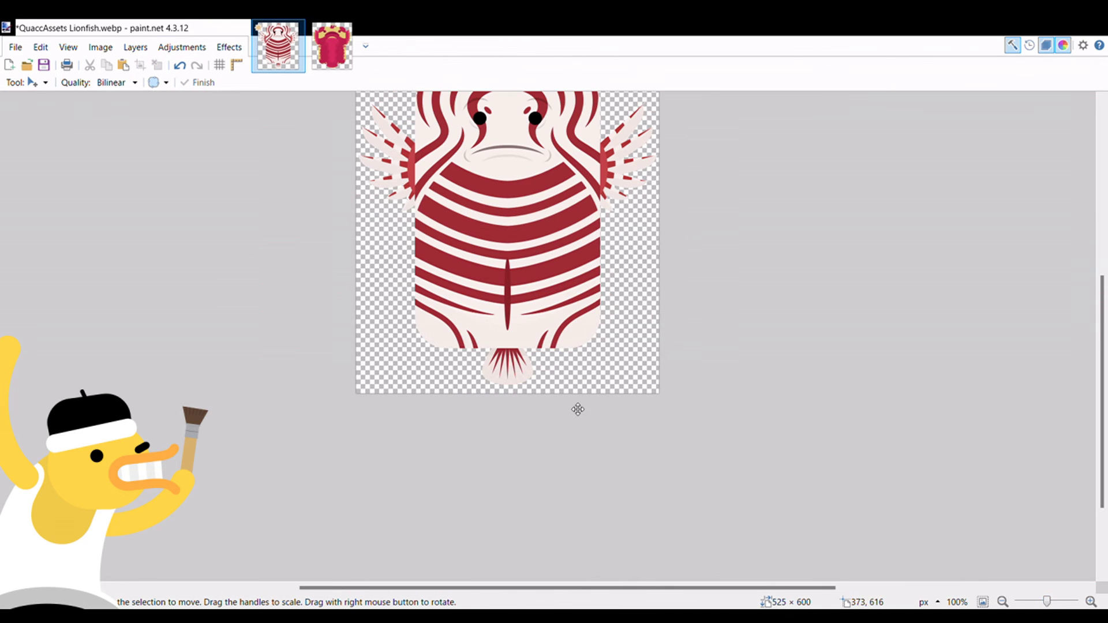
scroll(578, 409, up, 1)
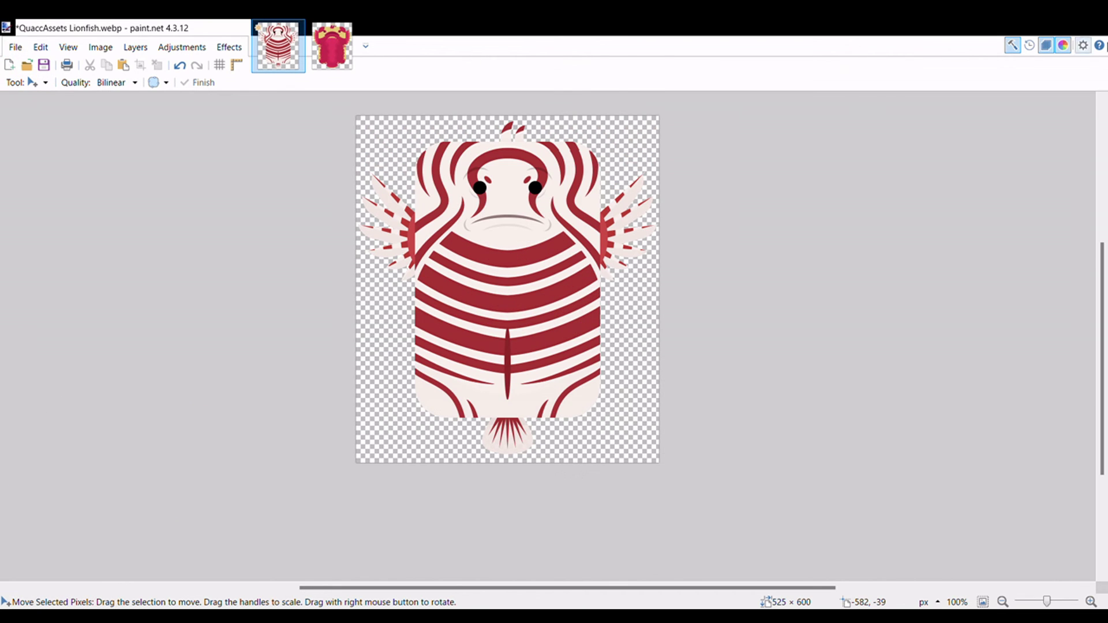
drag(688, 594, 669, 596)
scroll(695, 442, up, 1)
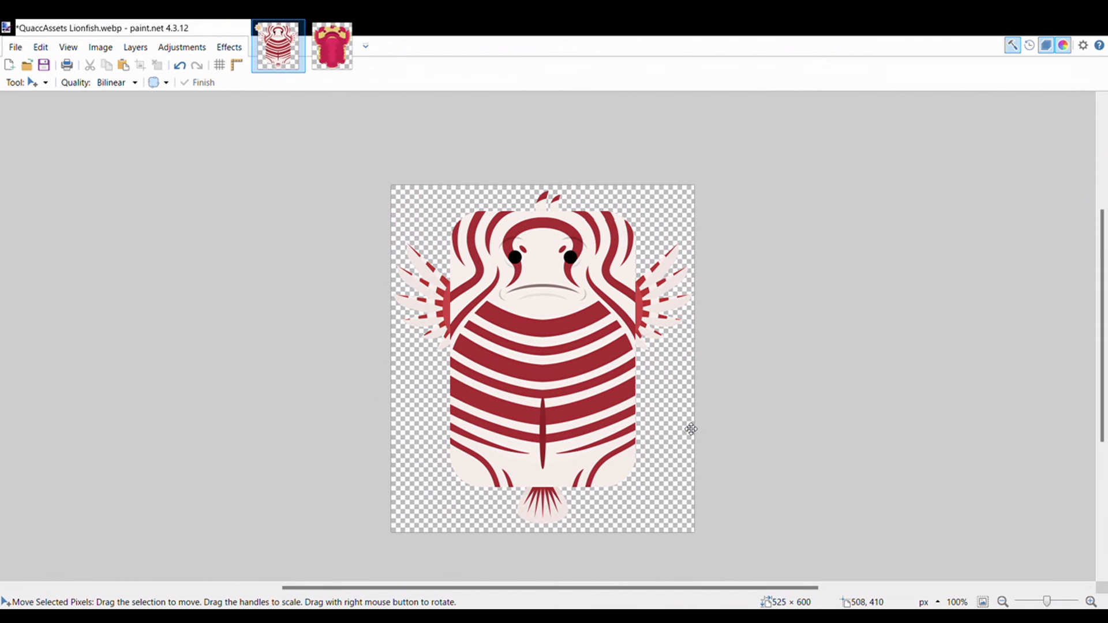